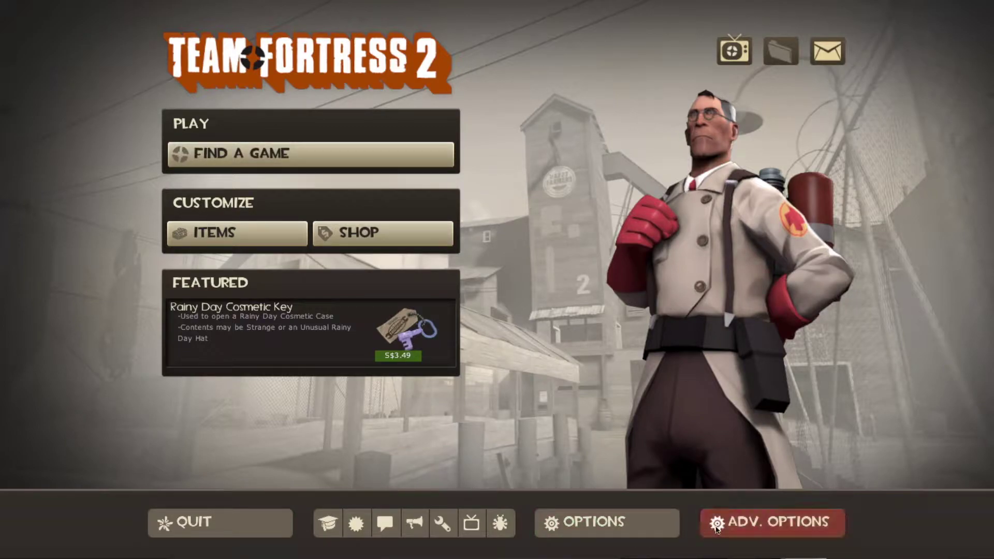
Step: Inspect the Enable developer console setting in the advanced keyboard options and close the options without saving
left_click(631, 526)
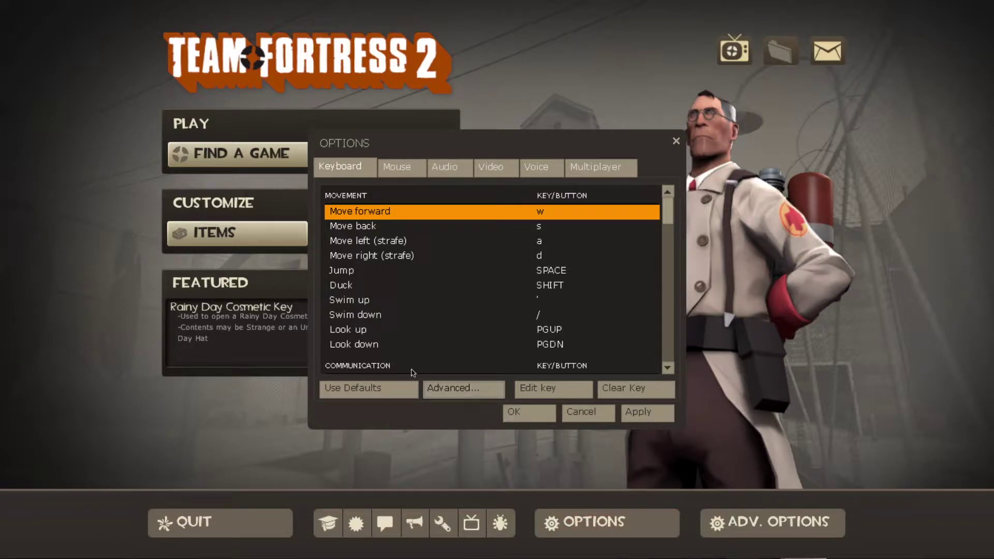
left_click(452, 392)
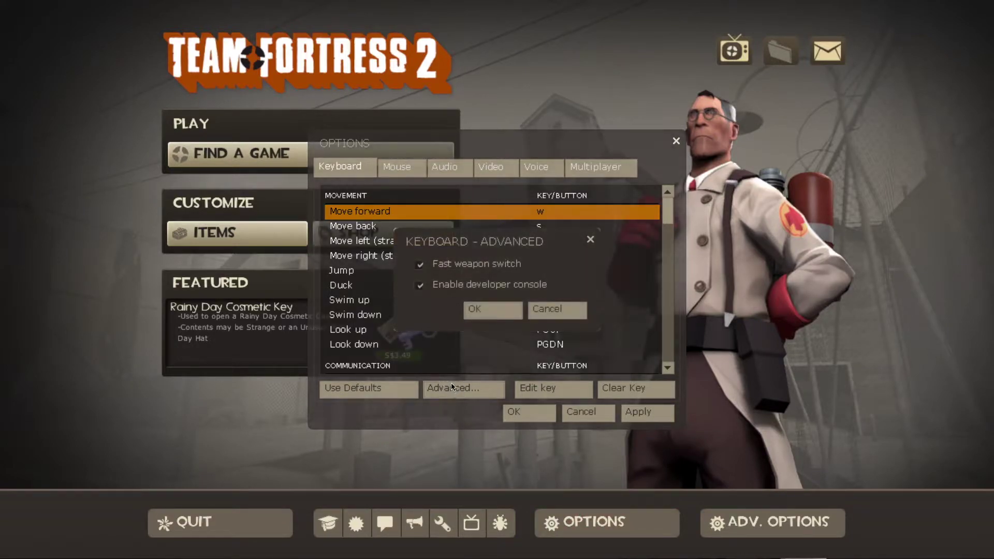
left_click(422, 287)
left_click(585, 311)
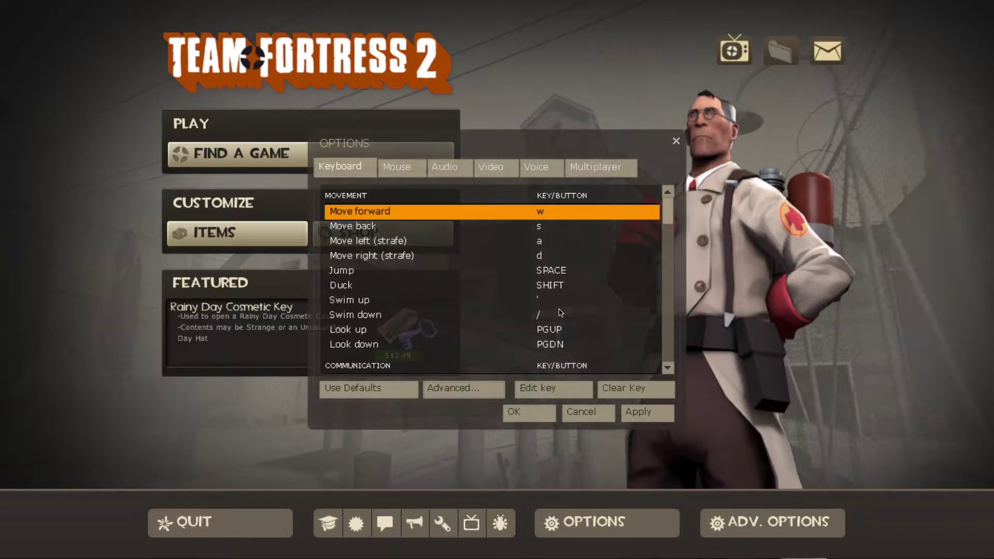
left_click(676, 143)
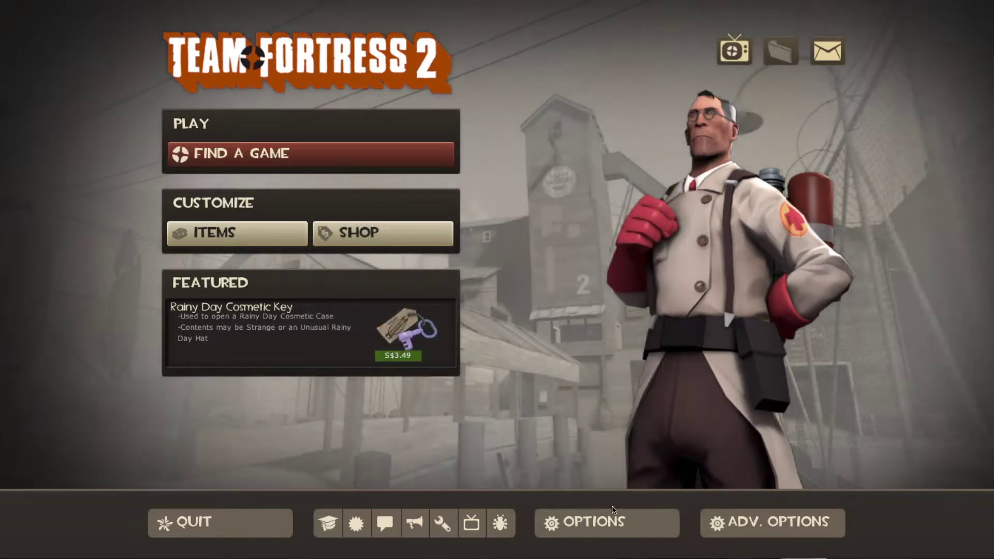
Step: Reopen and apply the keyboard options, close them, and dismiss the developer console
left_click(606, 521)
left_click(653, 417)
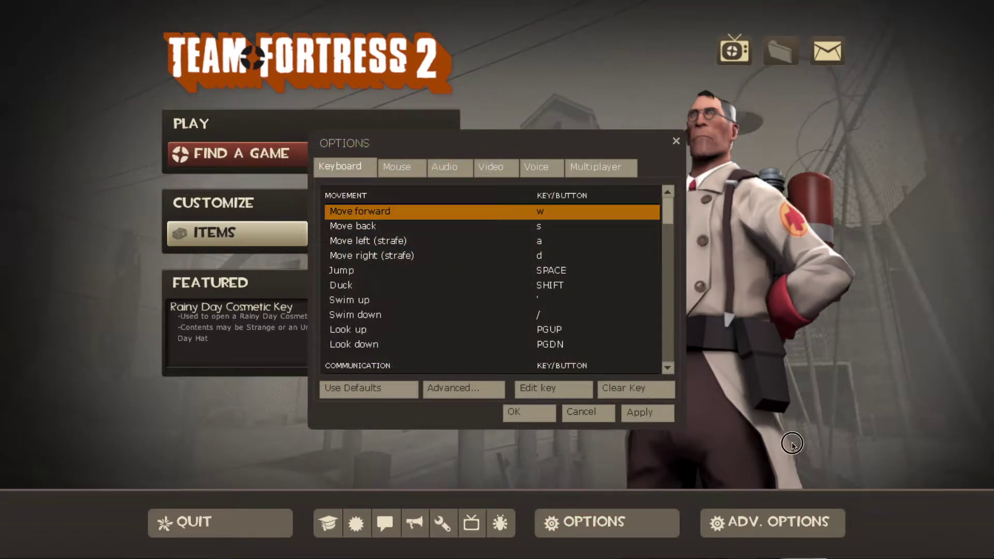
left_click(676, 141)
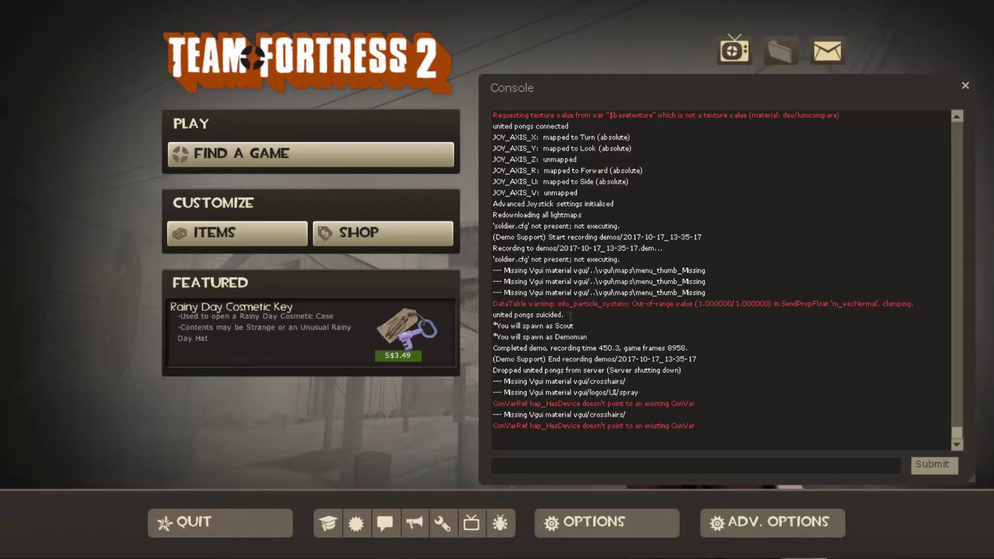
key("grave")
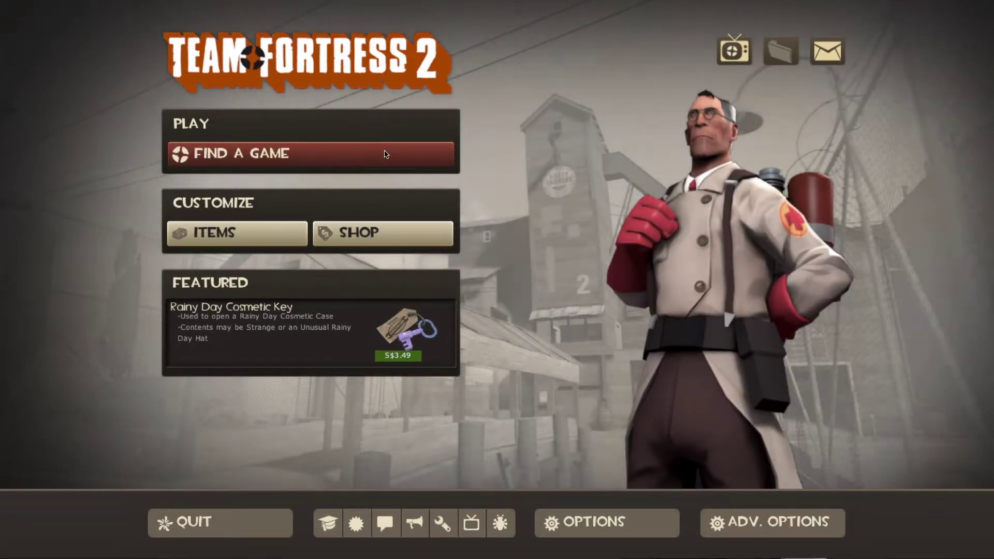
Step: Examine the advanced options down to the Demo Support settings, including recording mode, folder and killstreak options
left_click(748, 524)
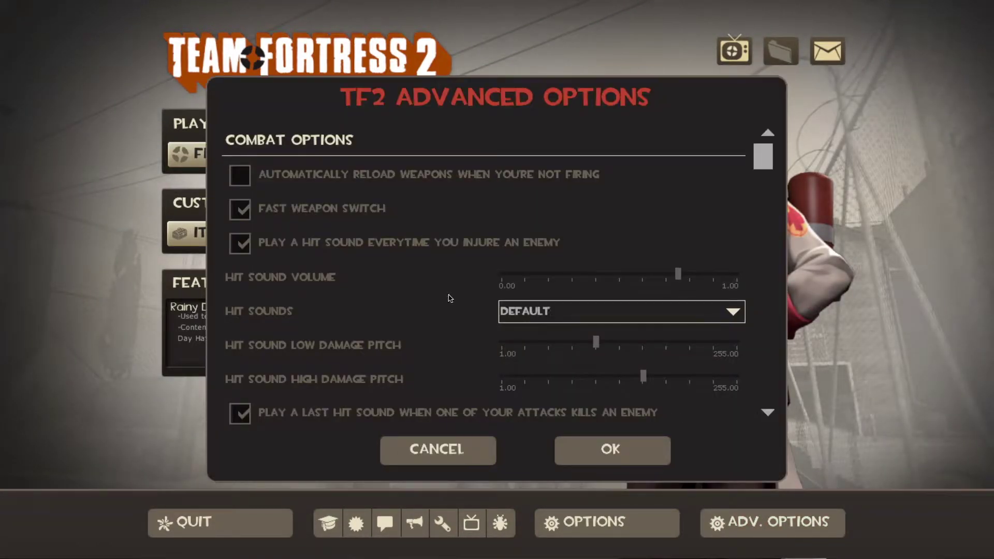
scroll(451, 295, "down", 10)
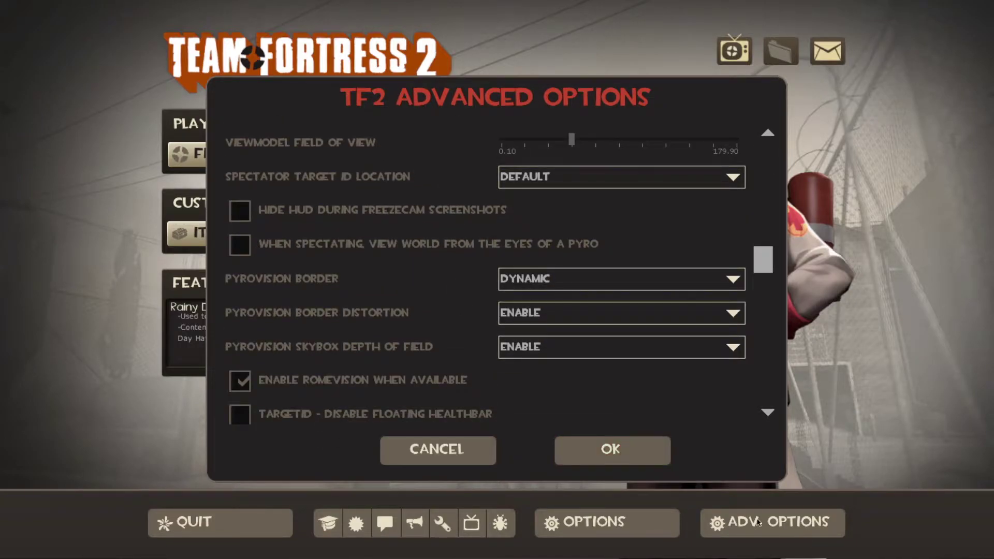
scroll(455, 235, "down", 5)
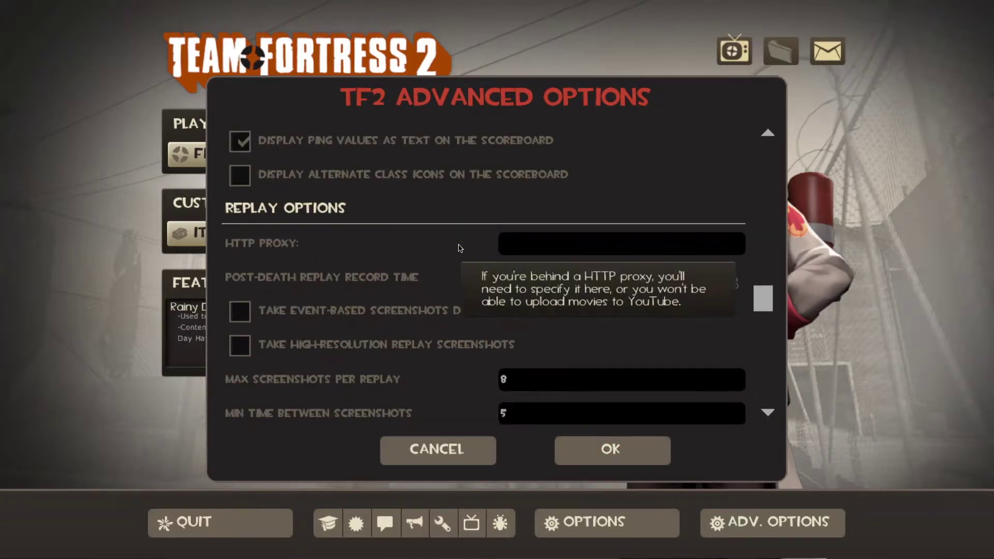
scroll(458, 248, "down", 2)
scroll(269, 284, "down", 8)
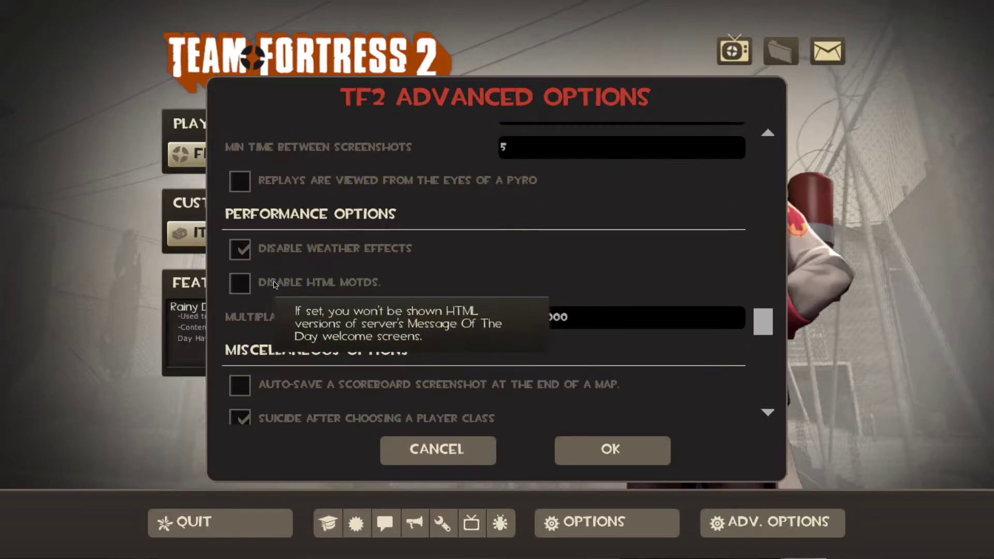
scroll(274, 284, "down", 9)
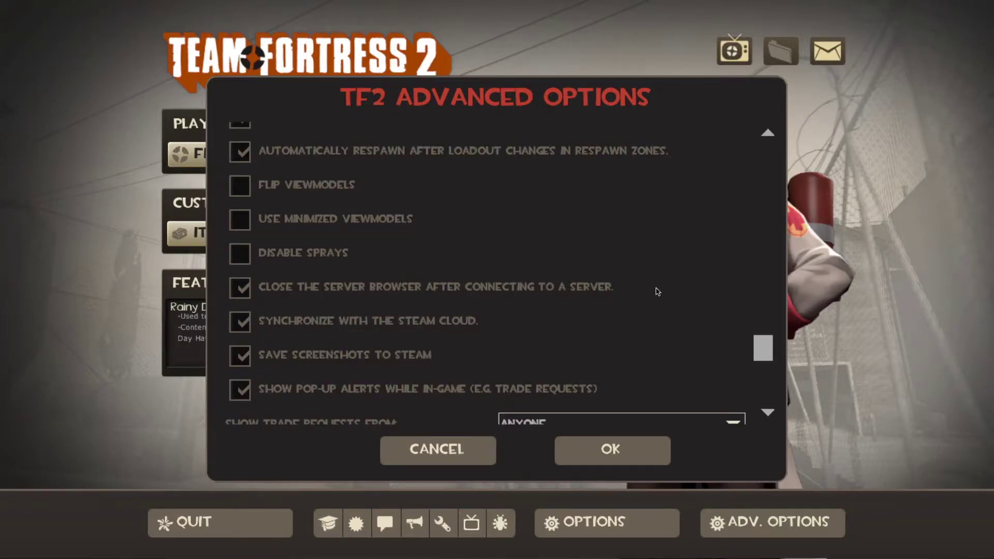
scroll(657, 292, "down", 4)
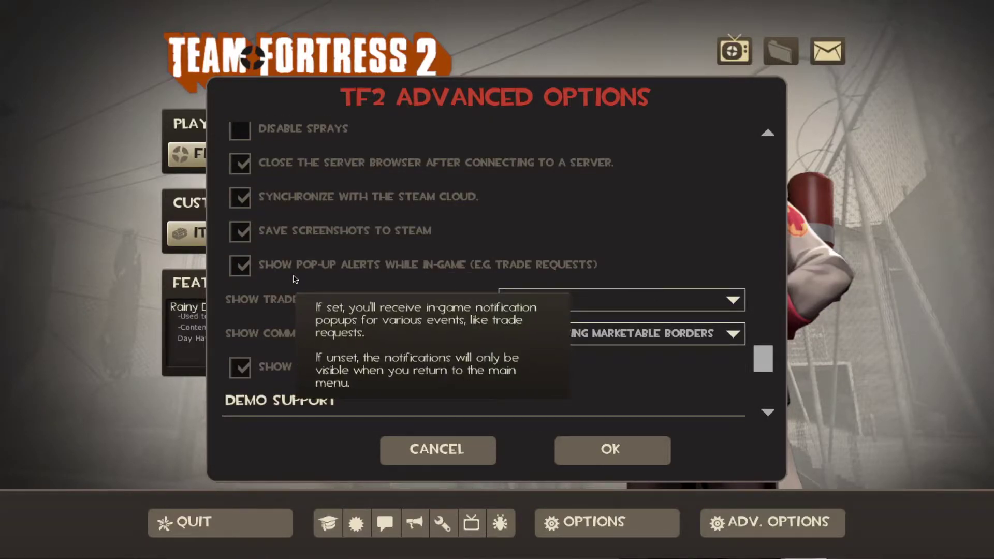
scroll(326, 306, "down", 7)
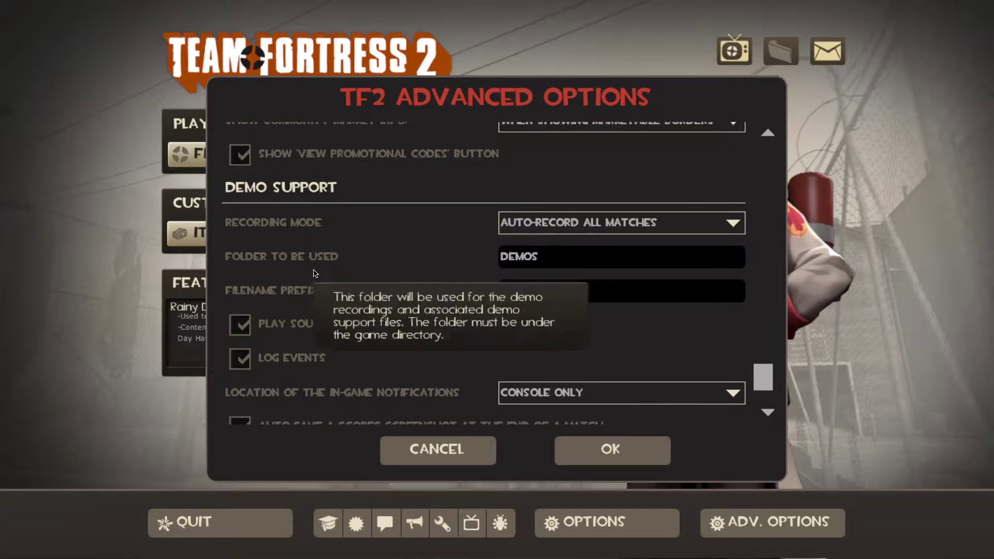
scroll(404, 323, "down", 1)
scroll(404, 322, "down", 4)
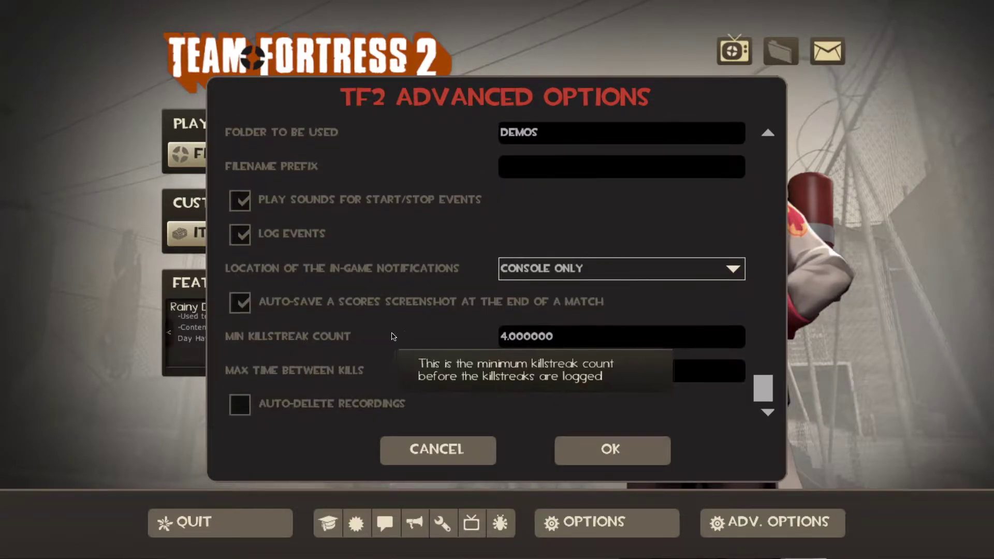
scroll(593, 287, "up", 6)
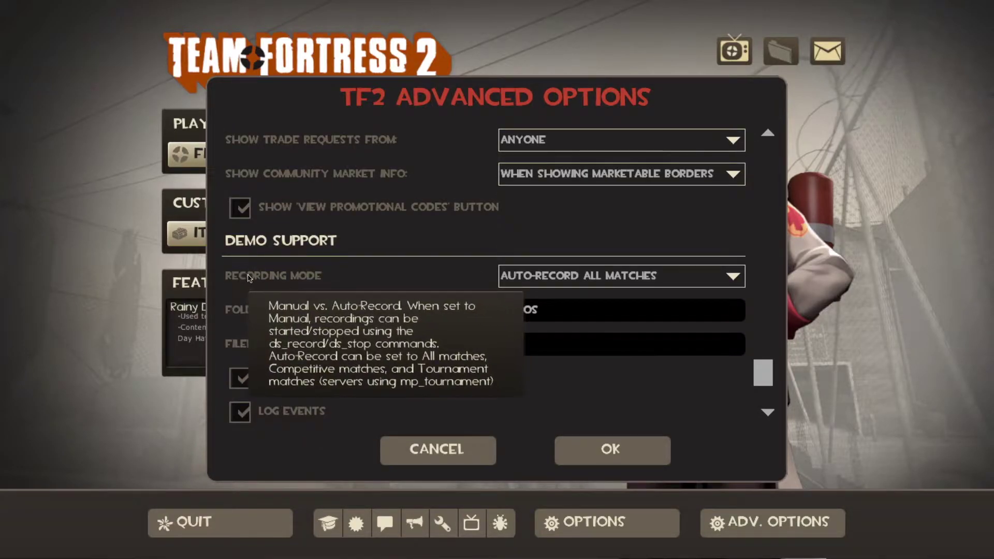
Step: Set the demo Recording Mode to Auto-record all matches and save the advanced options
left_click(567, 281)
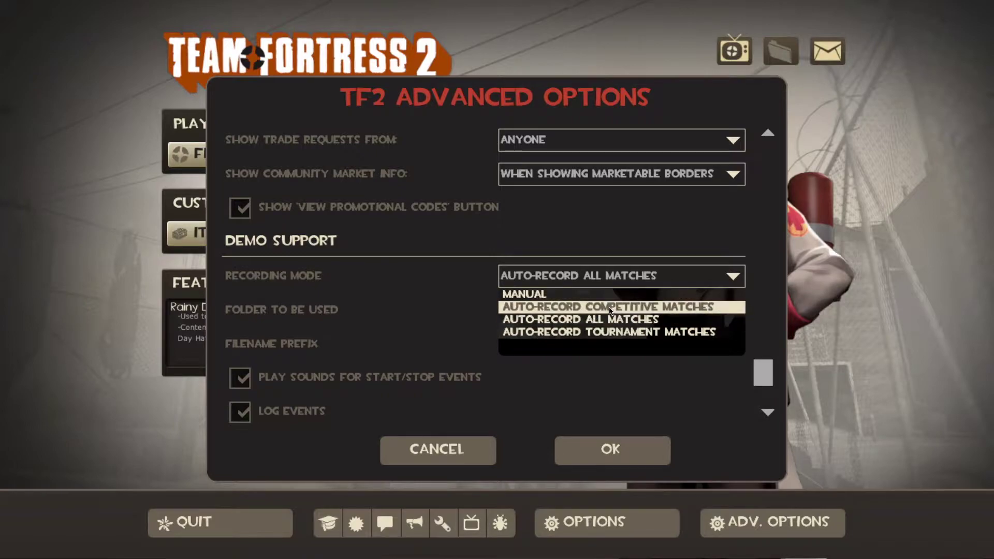
left_click(638, 319)
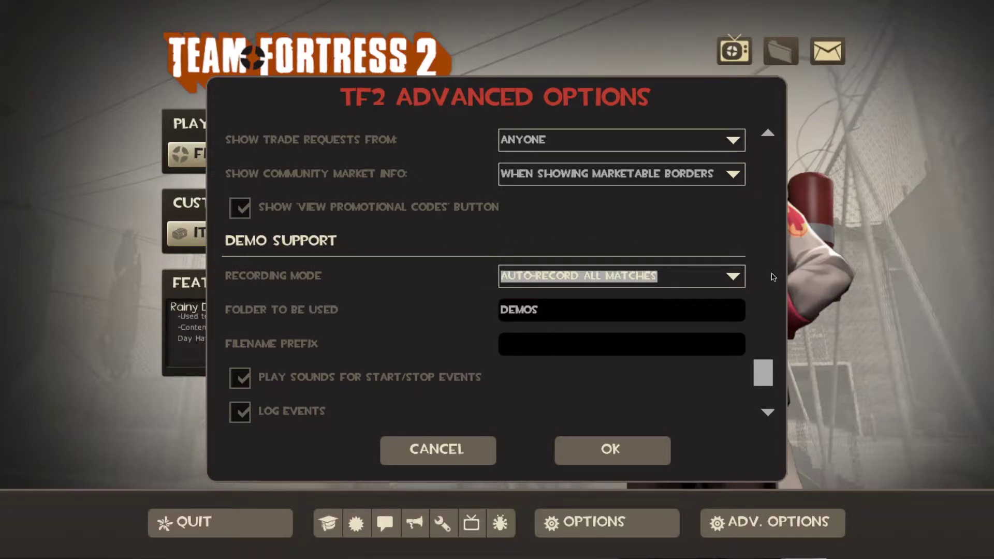
scroll(773, 277, "up", 3)
left_click_drag(768, 343, 747, 370)
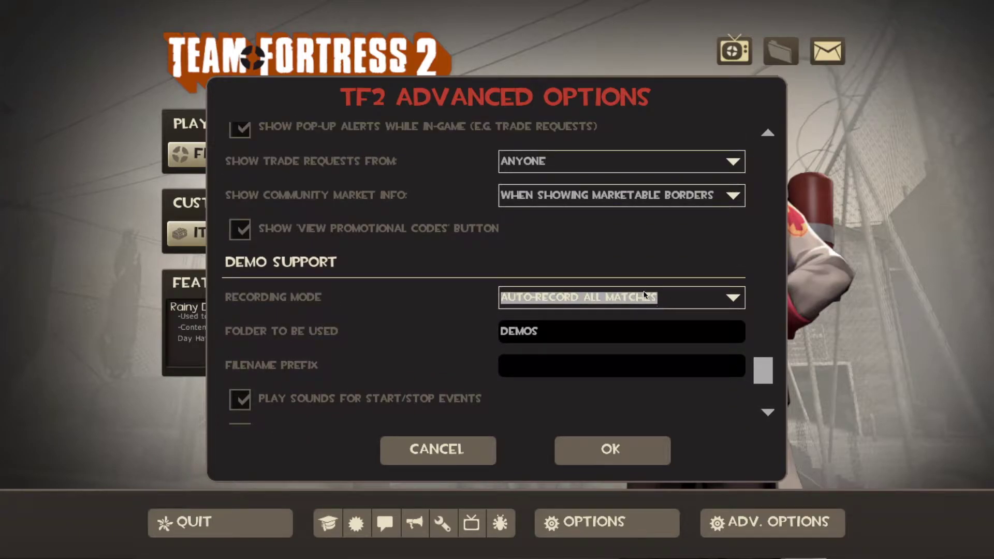
left_click(625, 455)
left_click(319, 155)
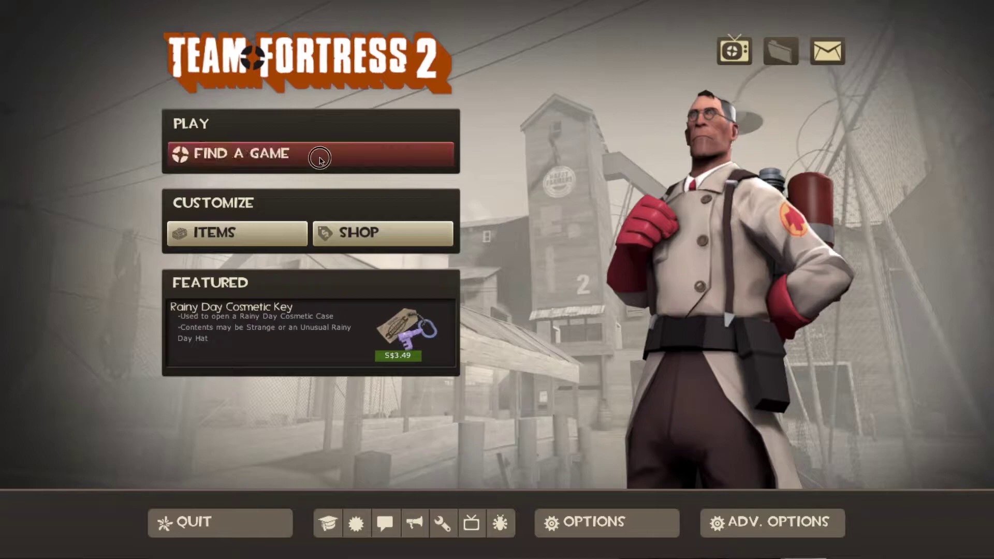
left_click(385, 421)
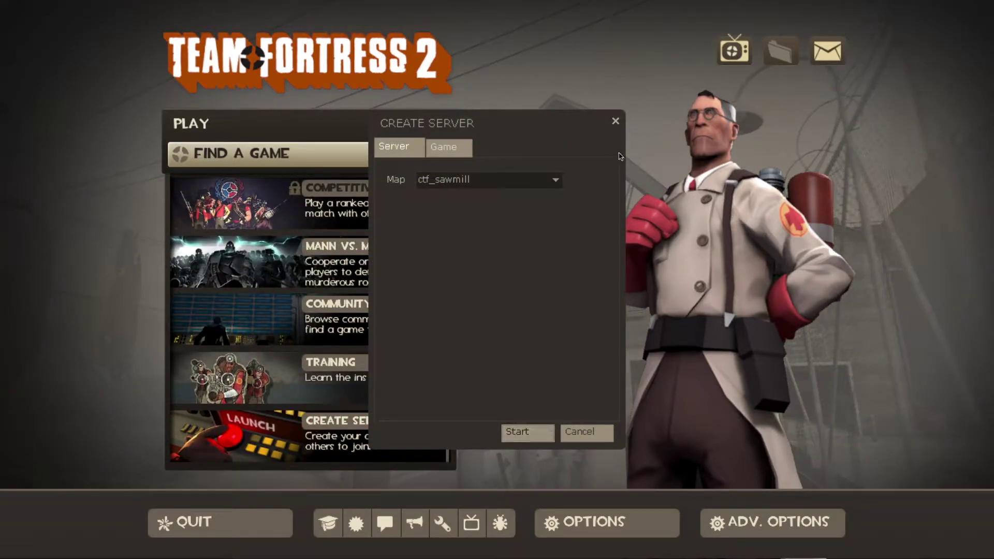
left_click(615, 120)
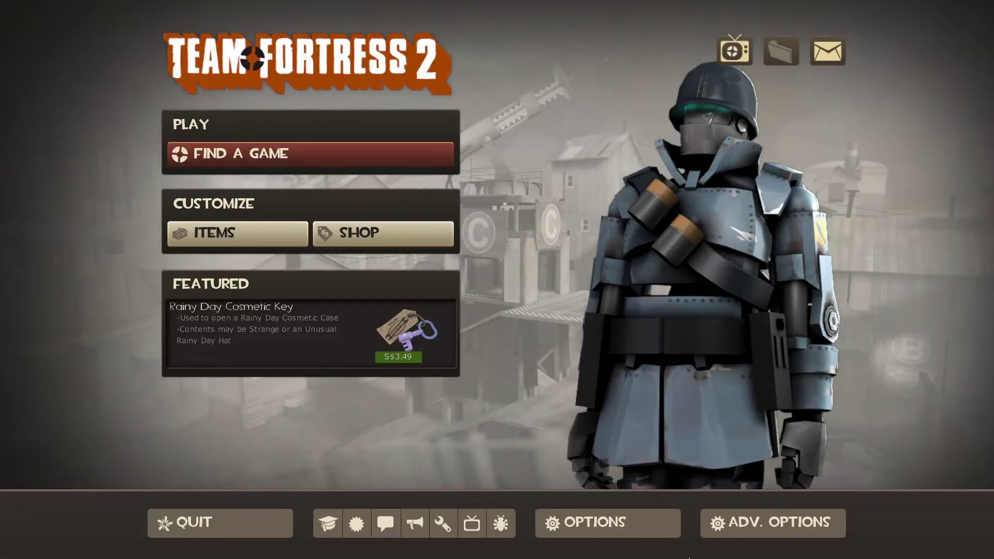
Step: Set the demo Recording Mode to Manual in the Demo Support section of the advanced options and save
left_click(809, 535)
scroll(604, 322, "down", 20)
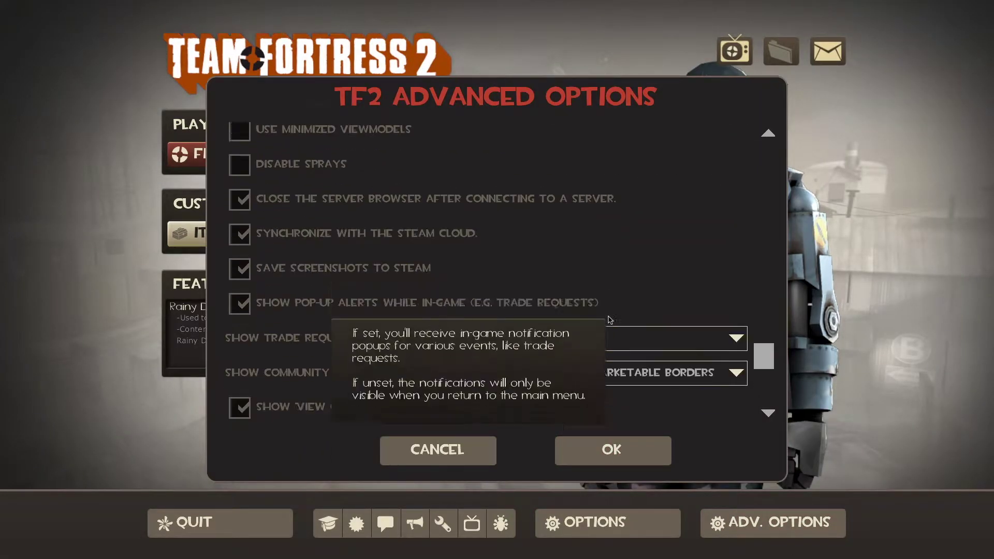
scroll(635, 227, "up", 4)
left_click(627, 169)
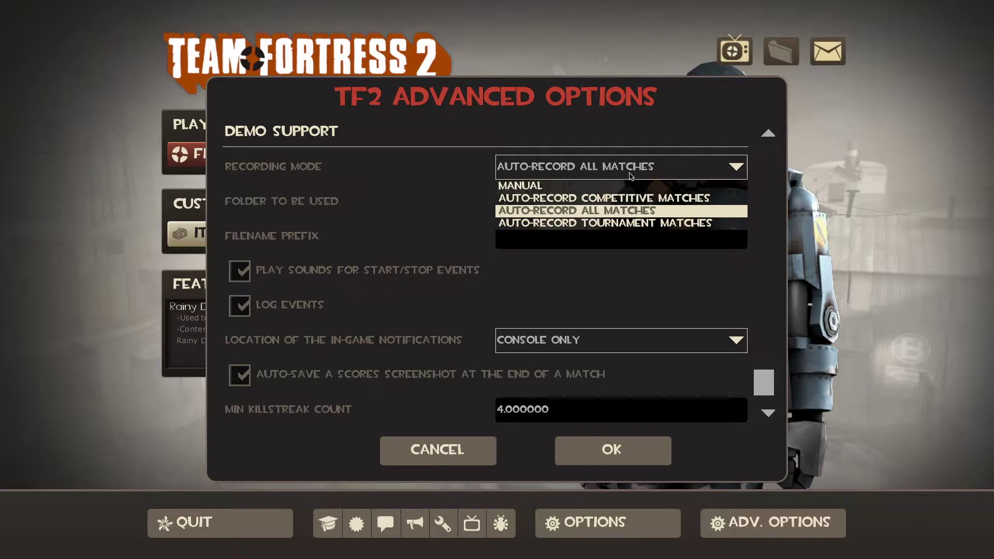
left_click(625, 182)
left_click(585, 449)
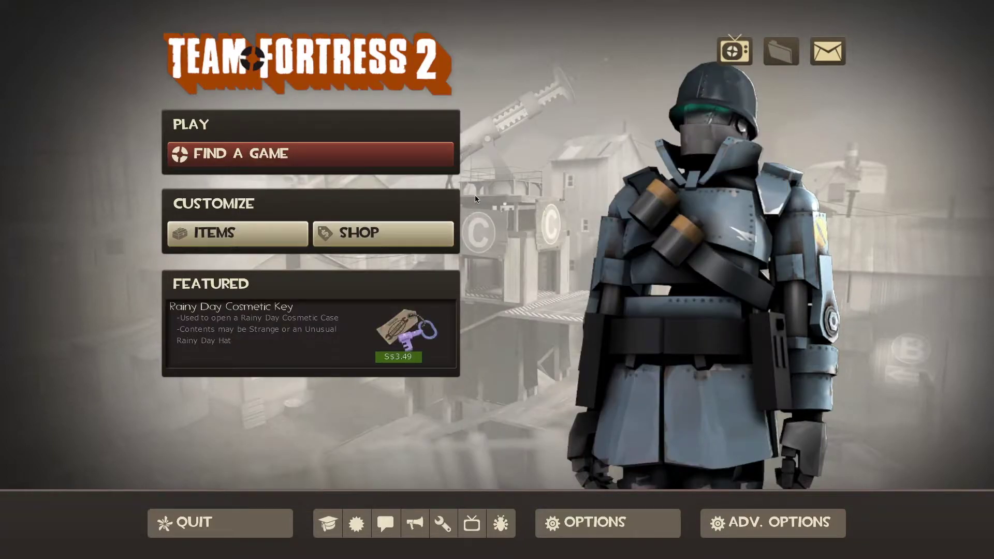
Step: Create and start a local server on the ctf_sawmill map
left_click(431, 158)
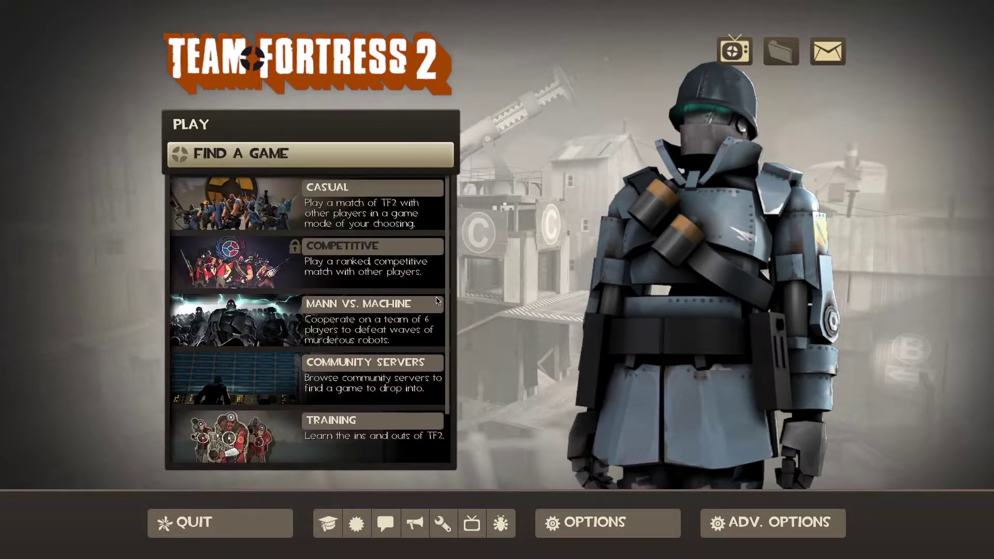
scroll(438, 300, "down", 1)
left_click(394, 429)
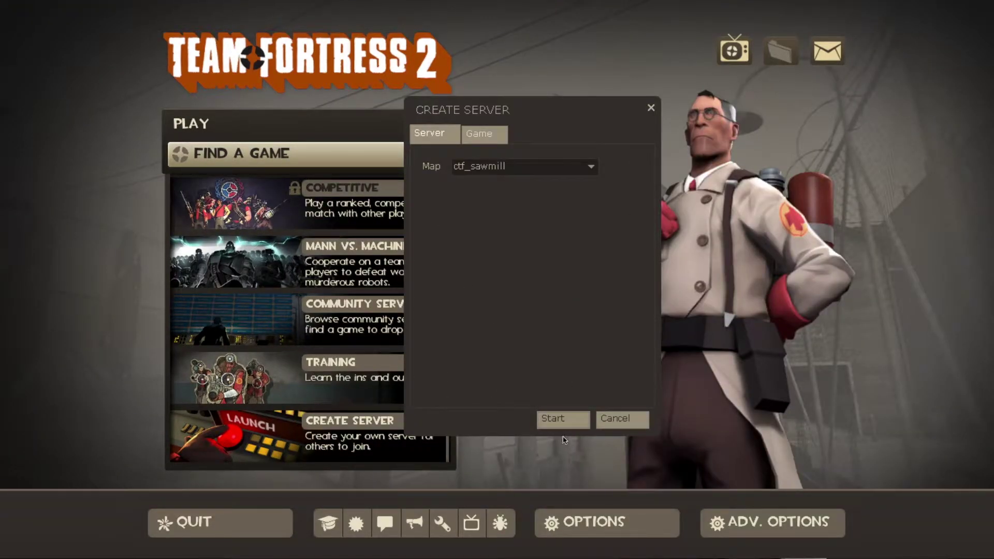
left_click(562, 419)
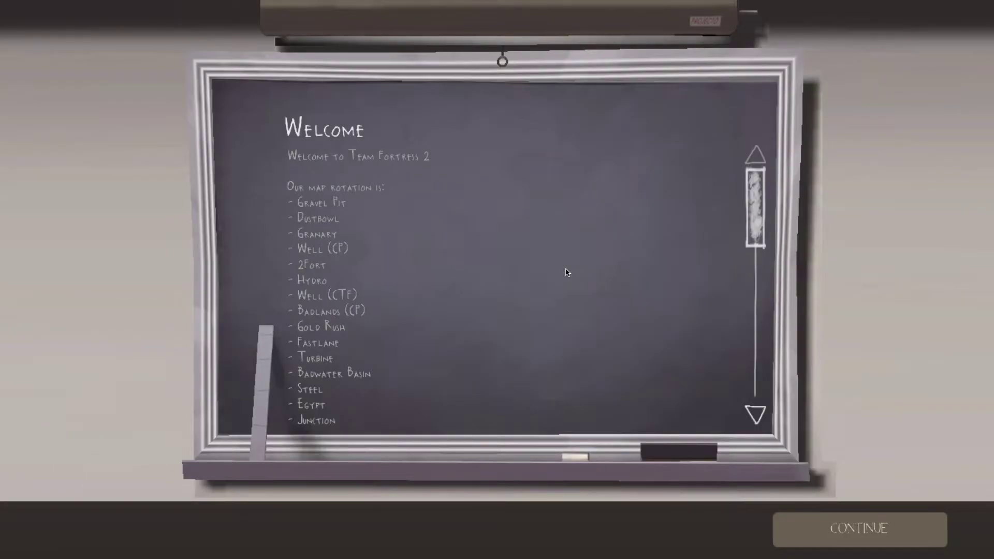
Step: Continue past the welcome board, join the BLU team and choose the Soldier class
key("Return")
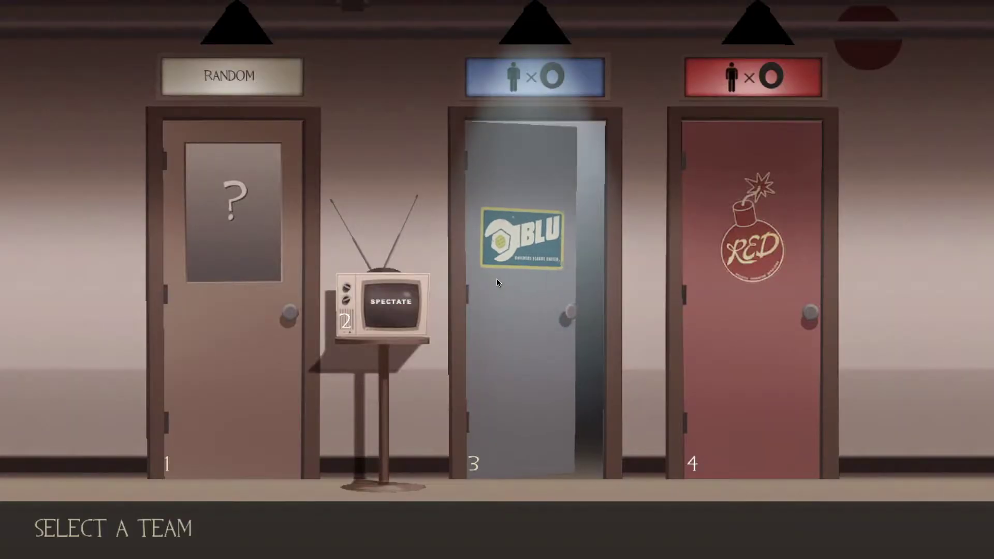
left_click(613, 258)
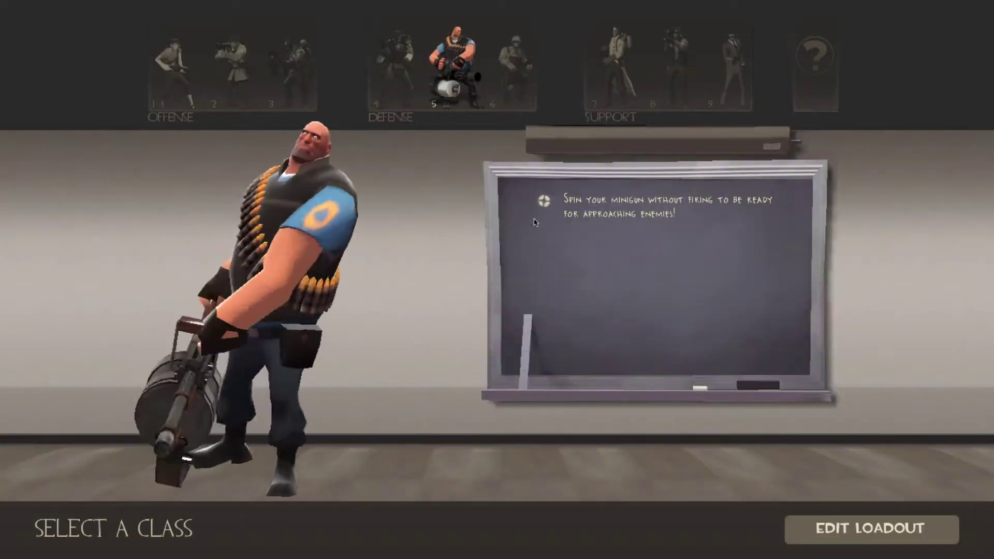
key("2")
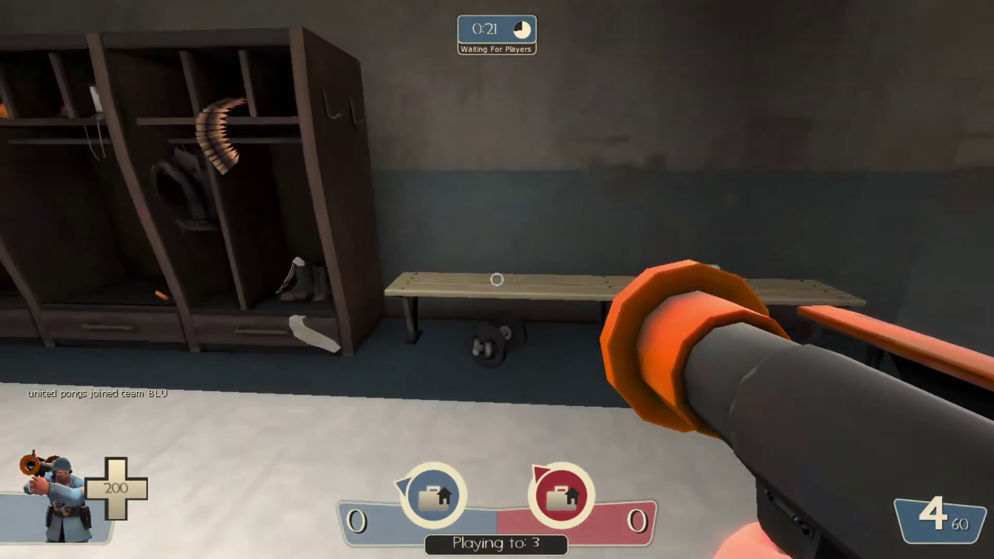
Step: Walk the Soldier out of the spawn room into the wooden building, cycling weapons and returning to the rocket launcher
key("w")
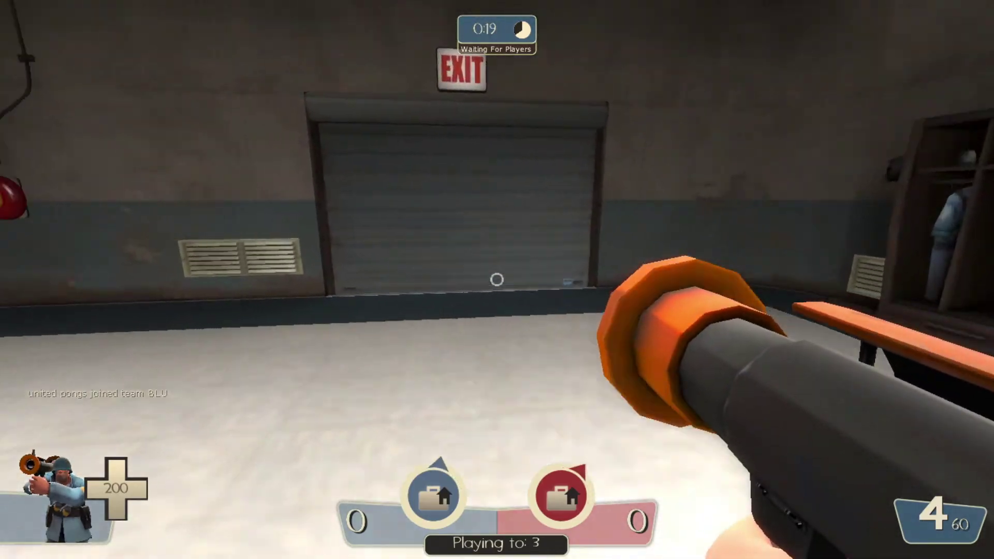
key("3")
key("2")
key("1")
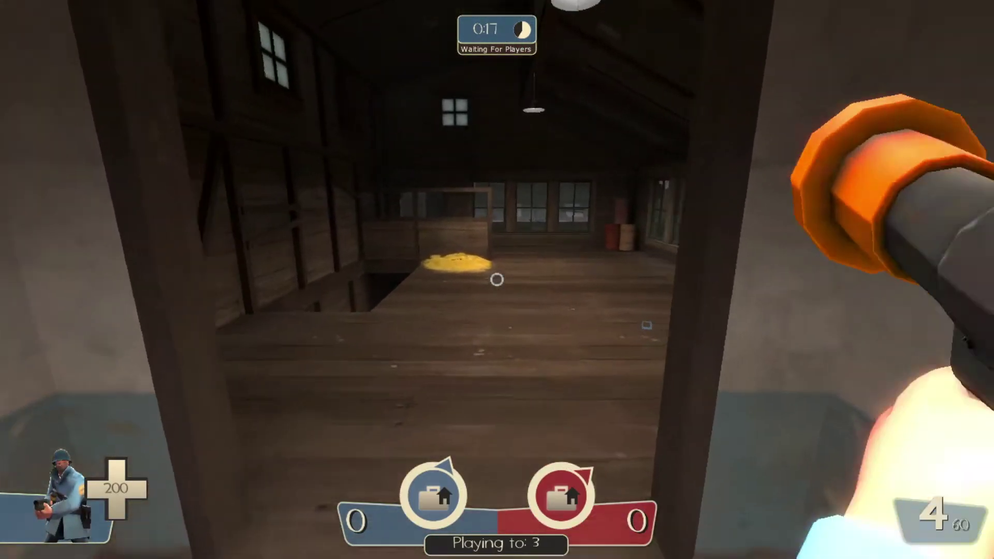
key("w")
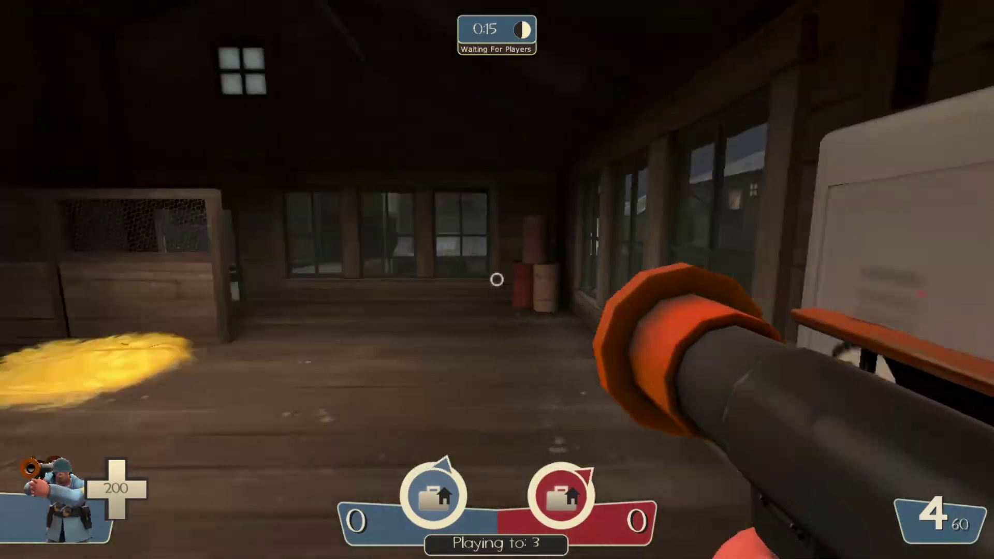
key("w")
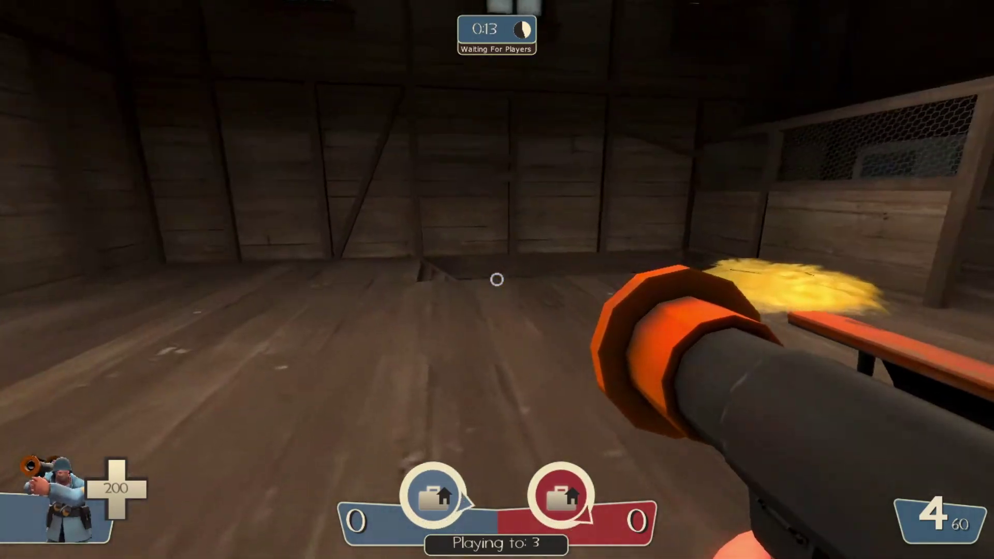
Step: Walk the Soldier around the stairs and upper floor of the wooden building, switching to the sword and back to the rocket launcher
key("w")
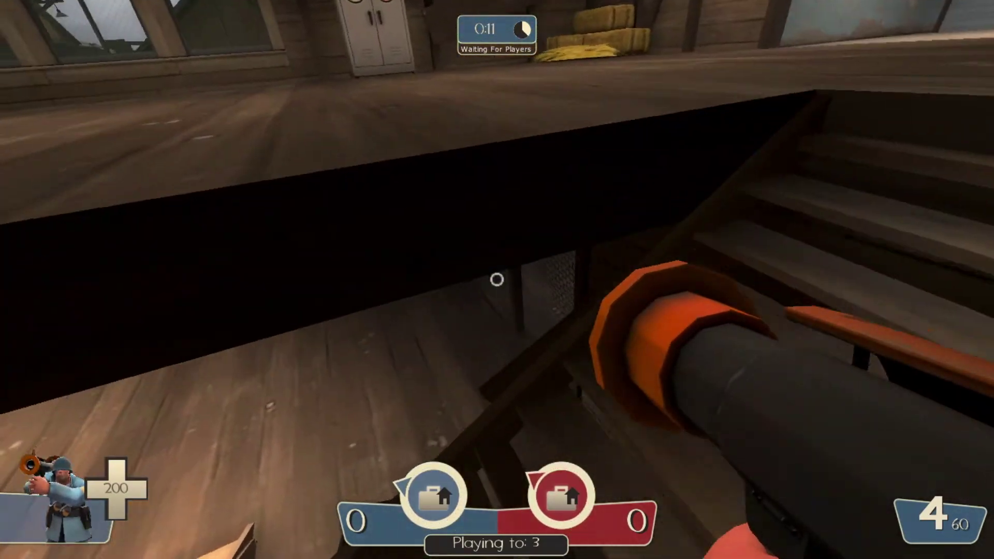
key("w")
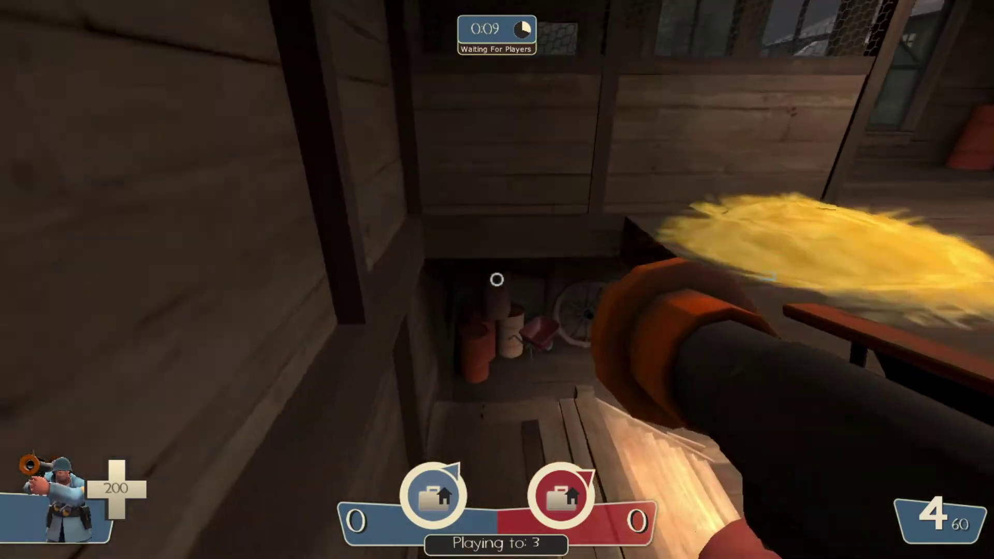
key("w")
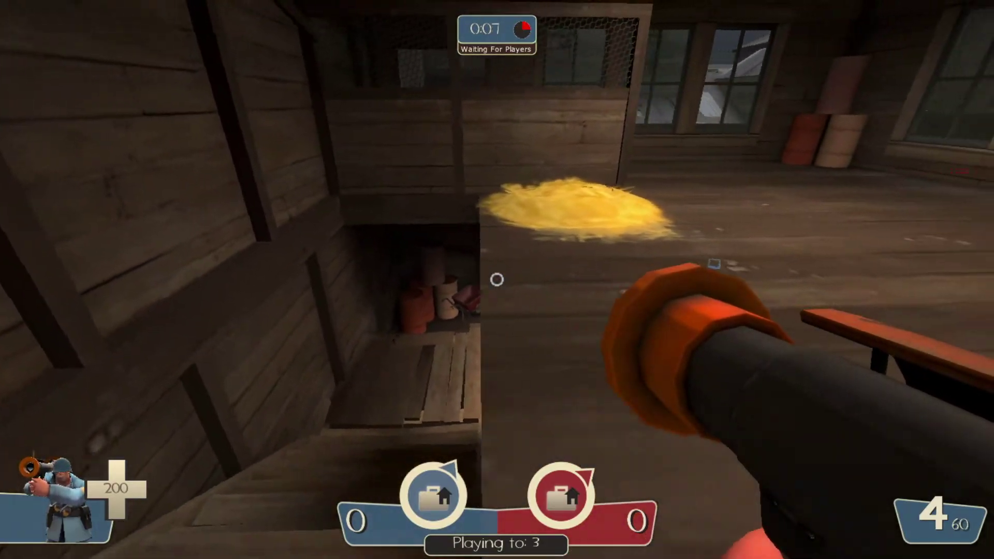
key("w")
key("3")
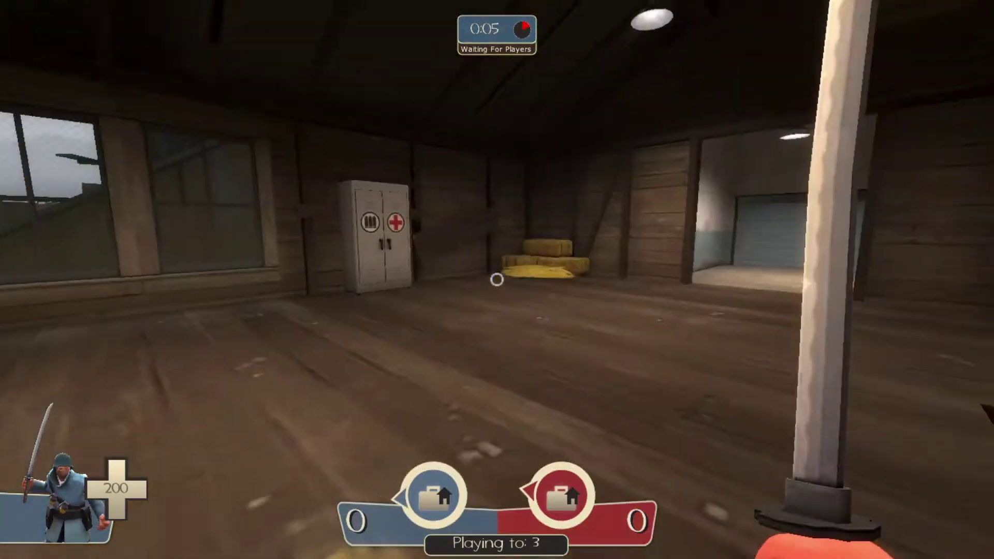
key("q")
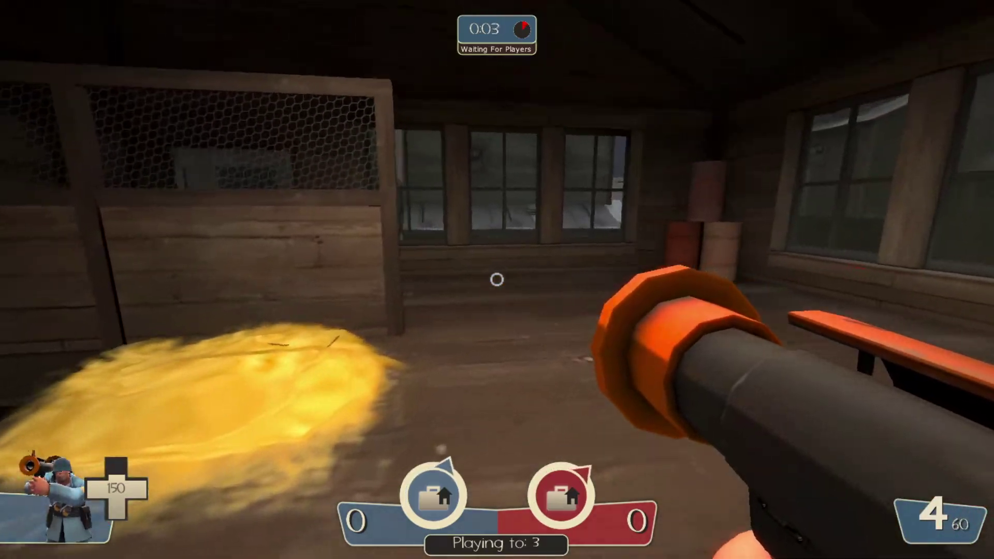
Step: Bind the K key to the demo bookmark command with bind k "ds_mark" in the developer console and return to the match
key("Escape")
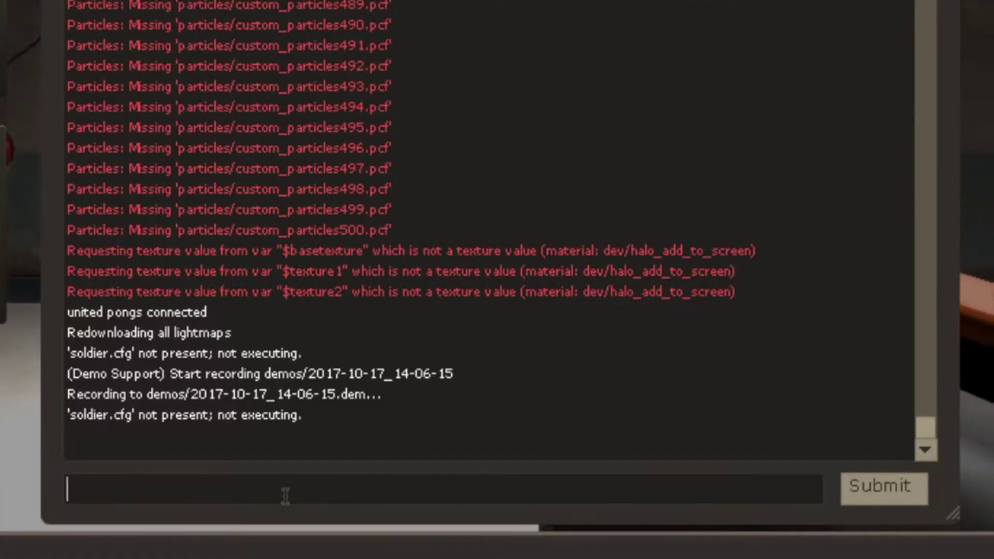
type("bin")
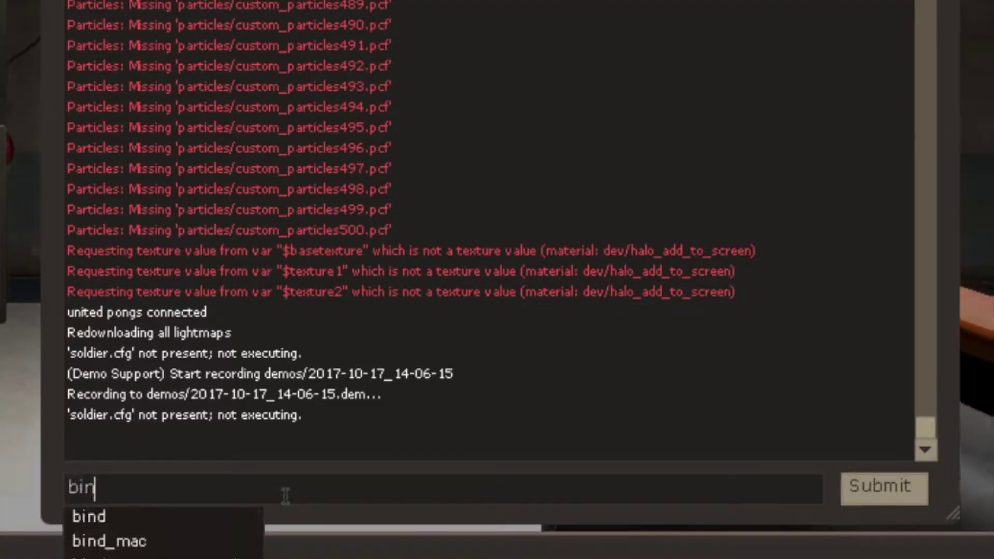
type("d k \"")
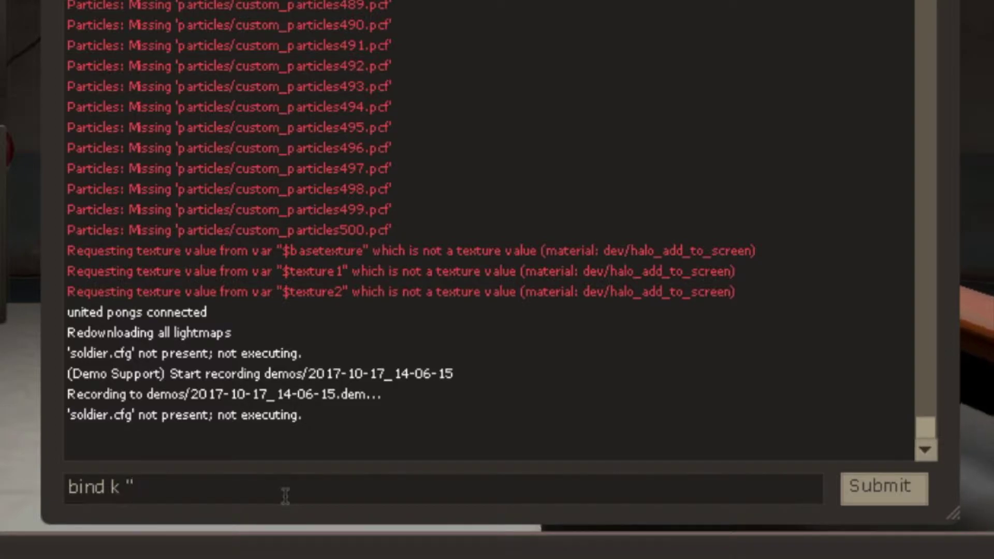
type("ds_")
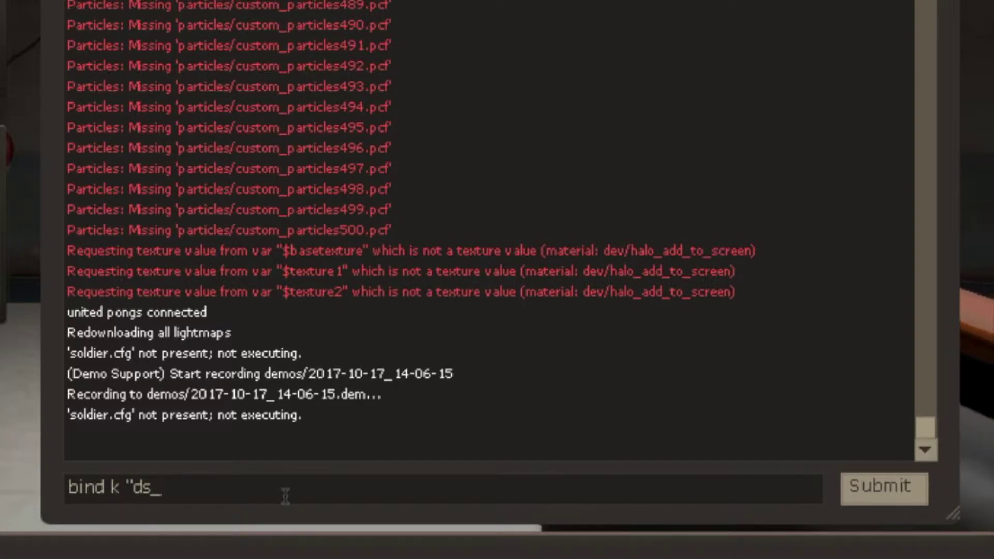
type("mark\"")
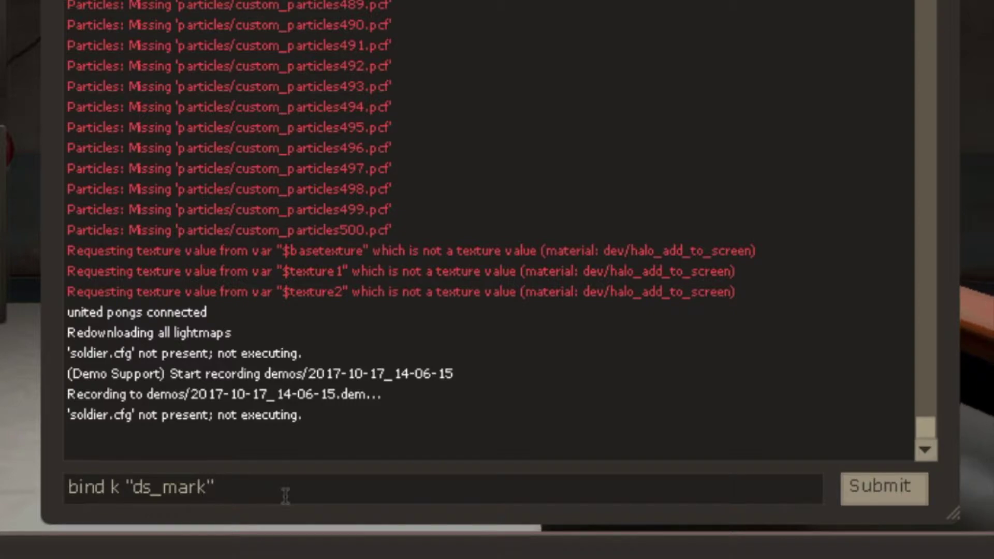
key("Return")
key("Escape")
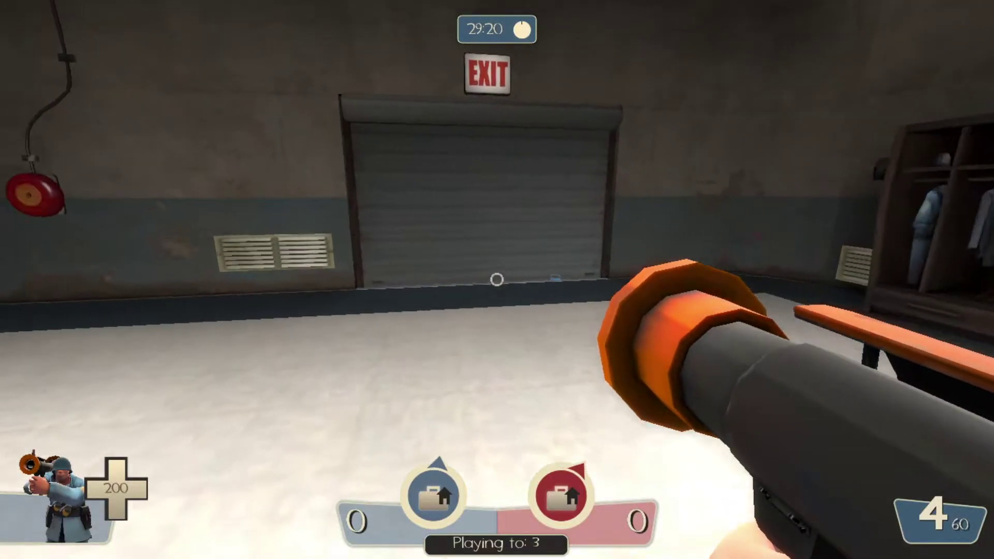
Step: Check the developer console for recorded demo bookmark events and return to the match
key("s")
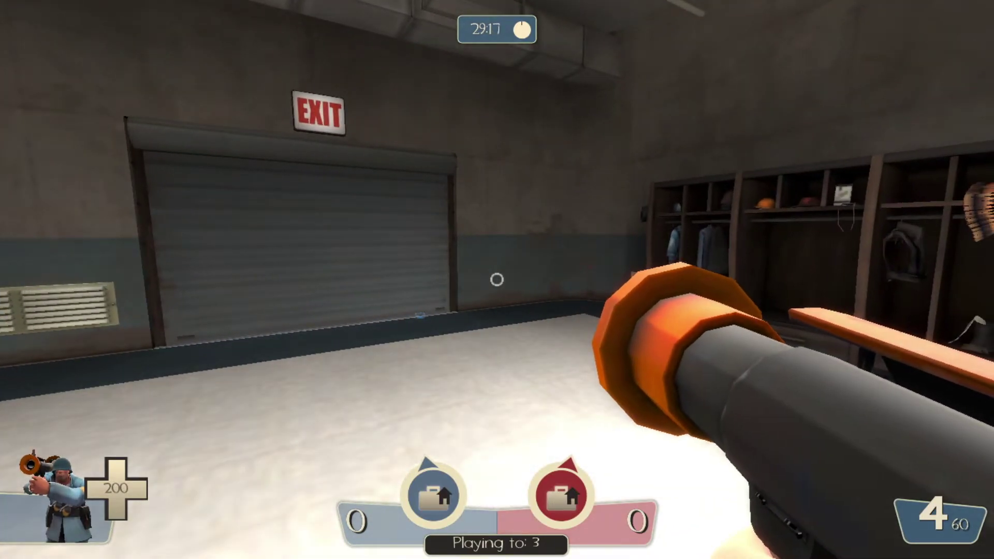
key("grave")
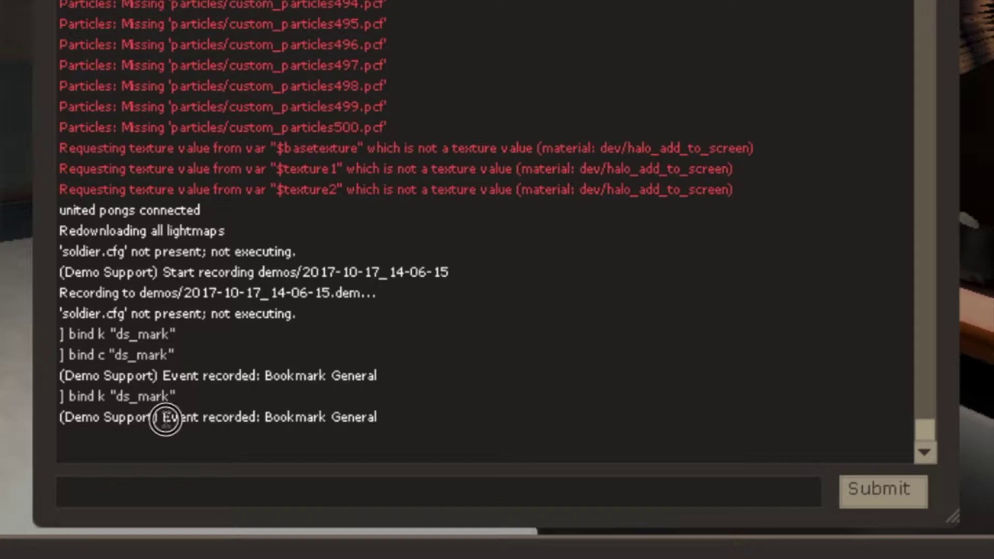
key("grave")
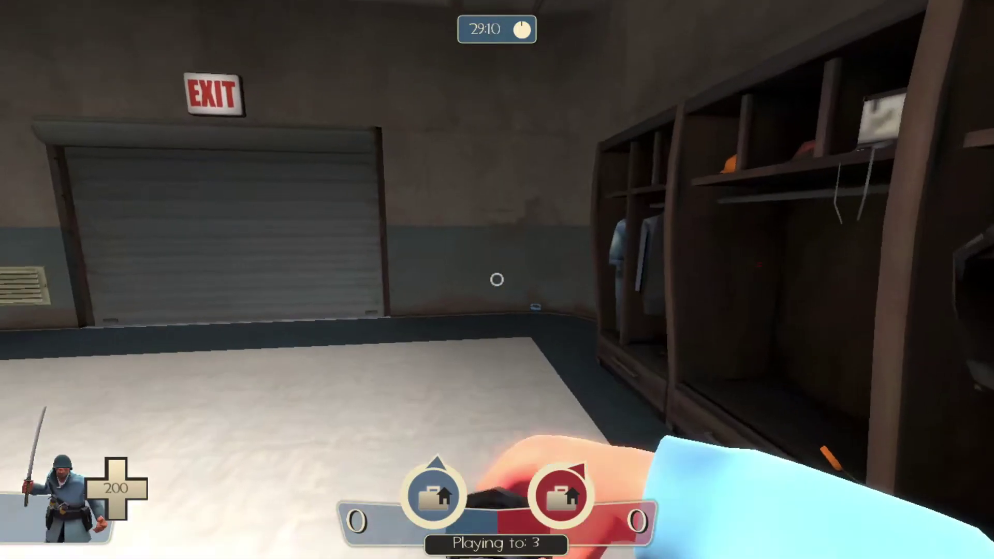
Step: Equip the rocket launcher and walk the Soldier from the spawn room through the wooden building onto the outdoor walkway
key("1")
key("w")
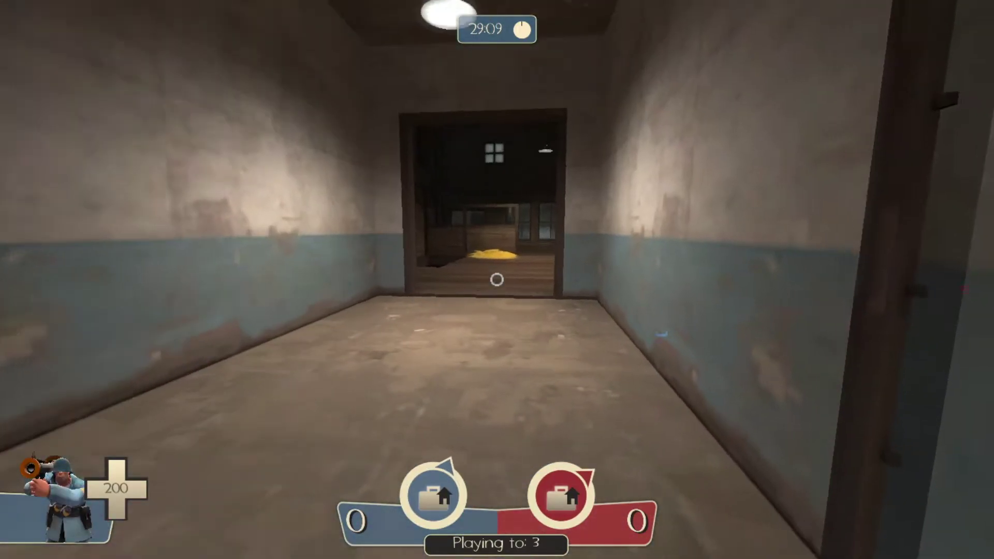
key("w")
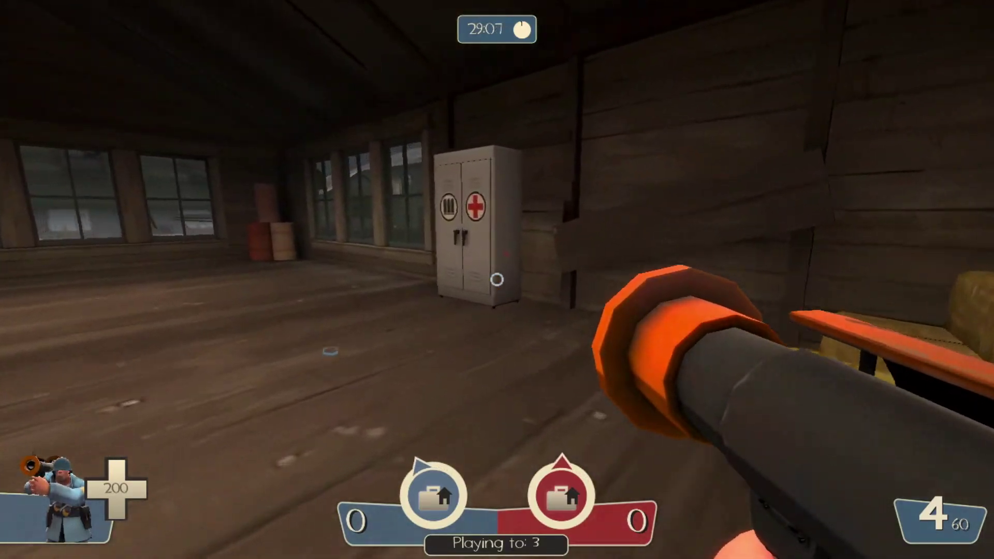
key("w")
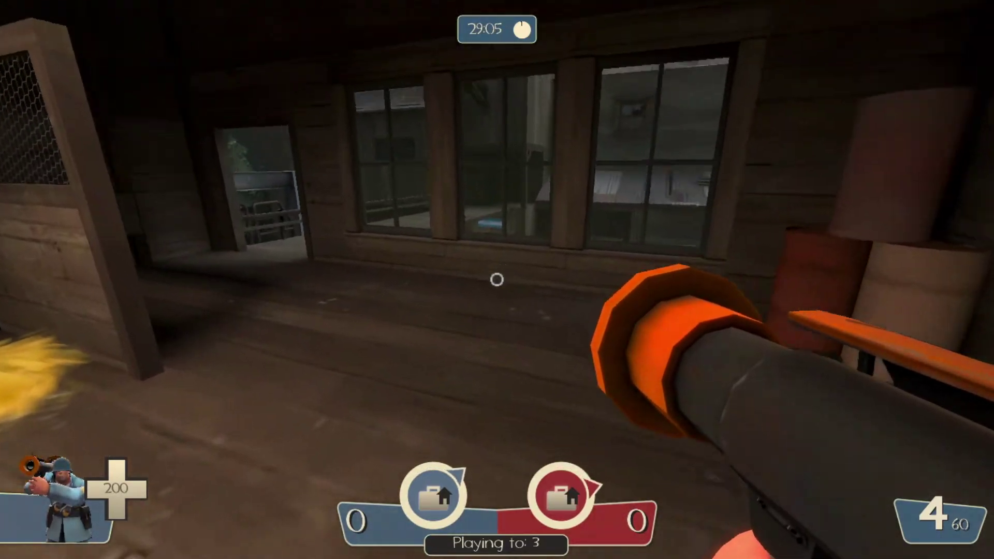
key("w")
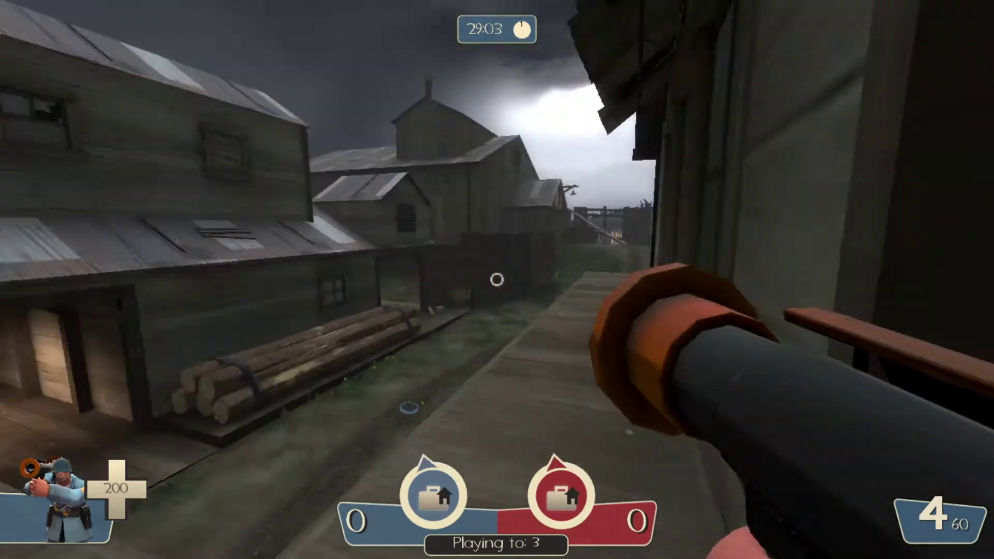
key("w")
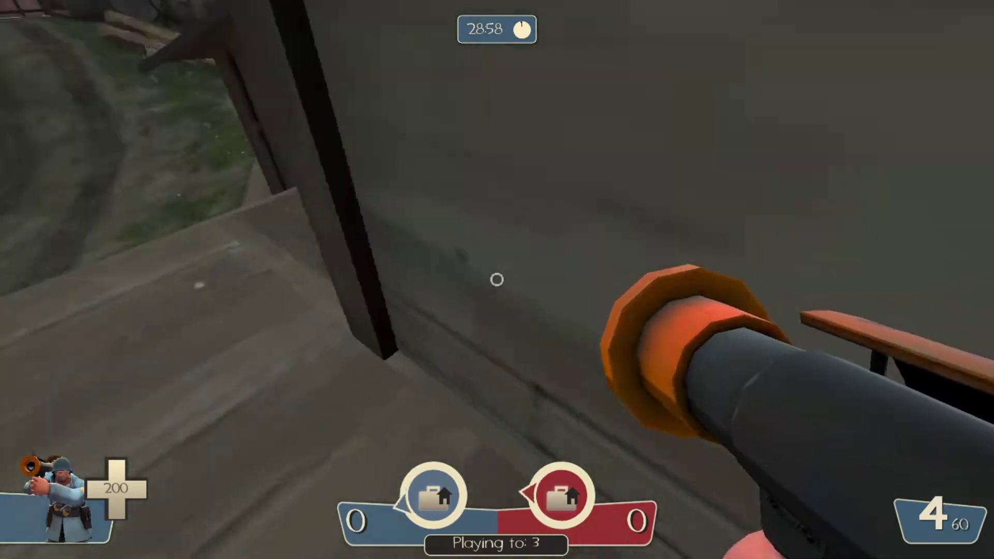
Step: Fire rockets while moving the Soldier over the ramp, rooftops and yard outside the BLU base
left_click(496, 280)
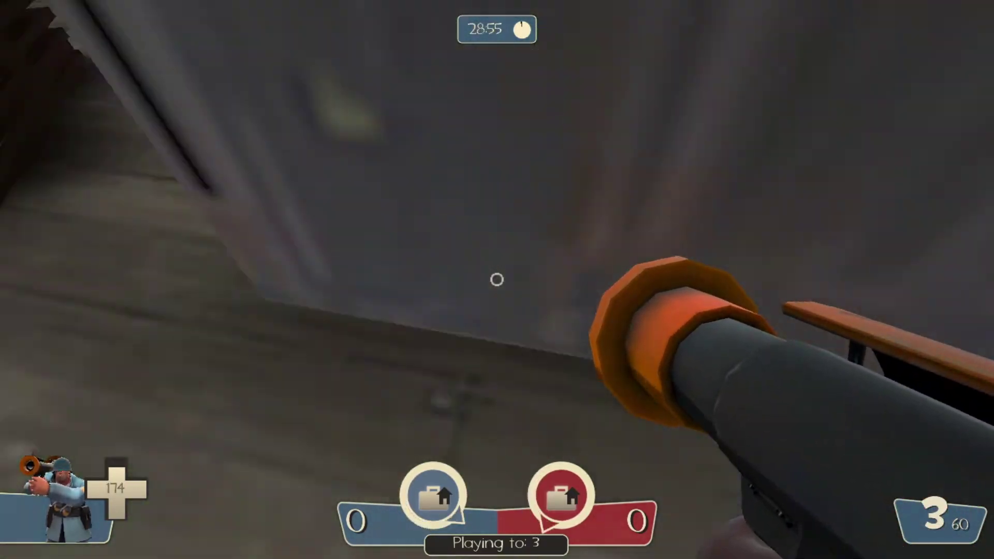
left_click(497, 280)
left_click(497, 279)
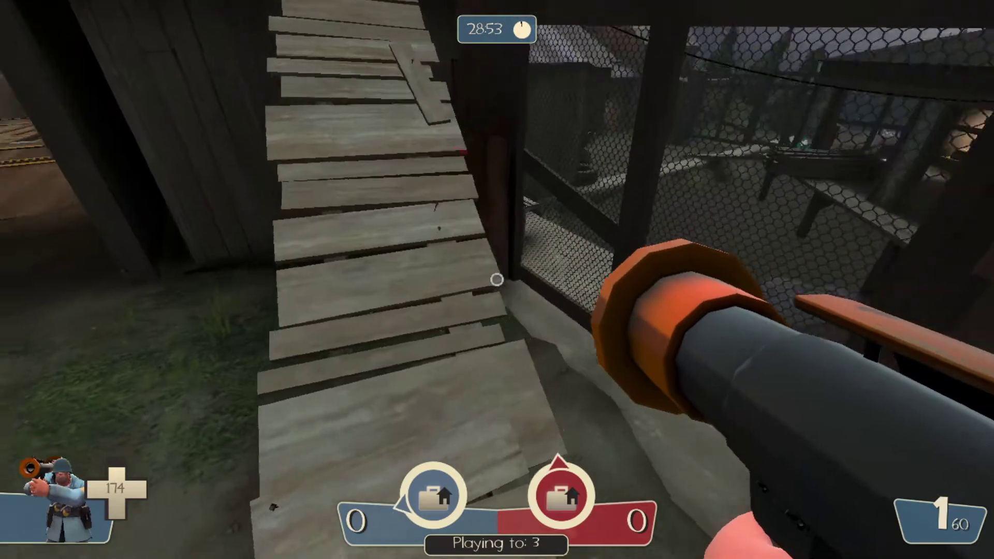
left_click(496, 279)
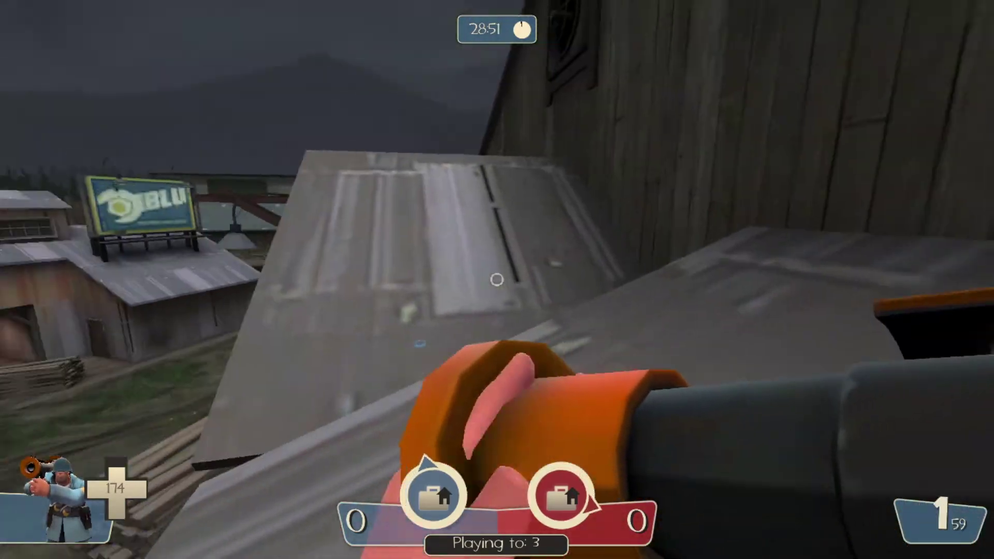
left_click(497, 280)
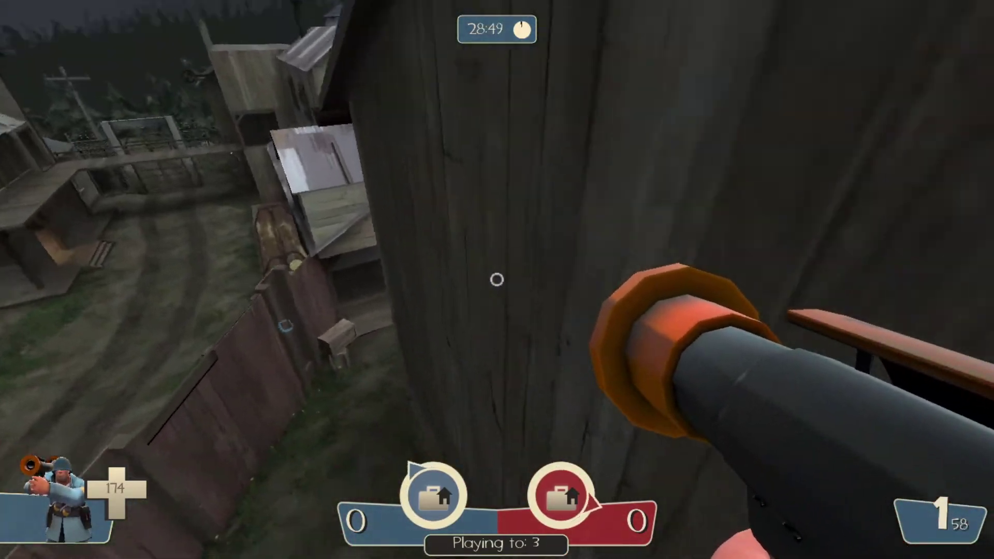
left_click(497, 279)
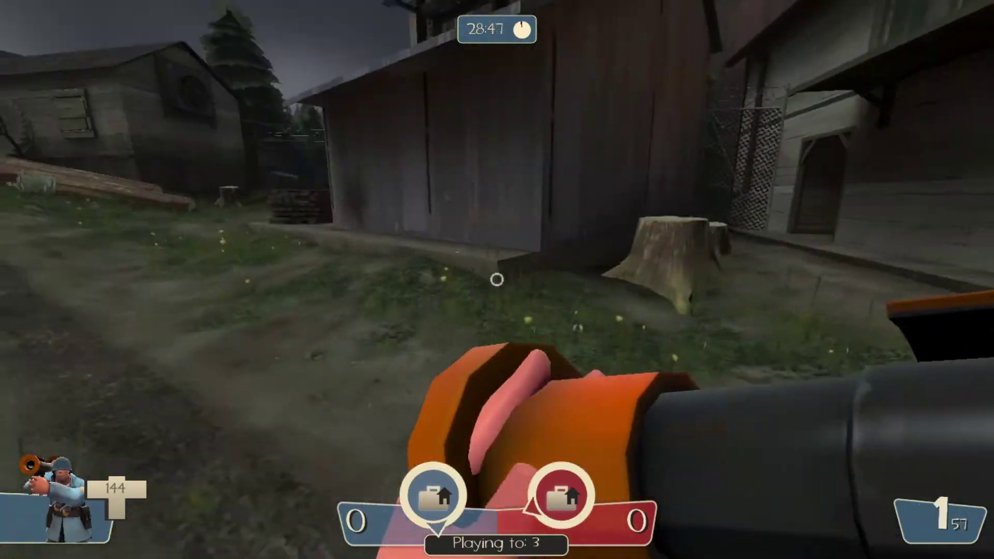
left_click(497, 279)
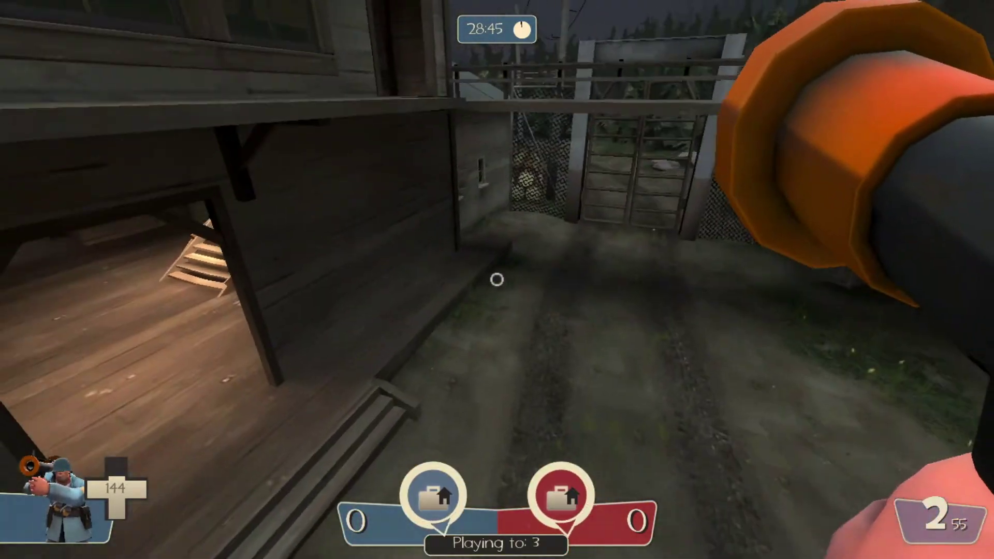
Step: Move the Soldier across the railed walkway, sloped metal roofs and plank ramp to the roof facing the waterfall, swapping weapons on the way
key("w")
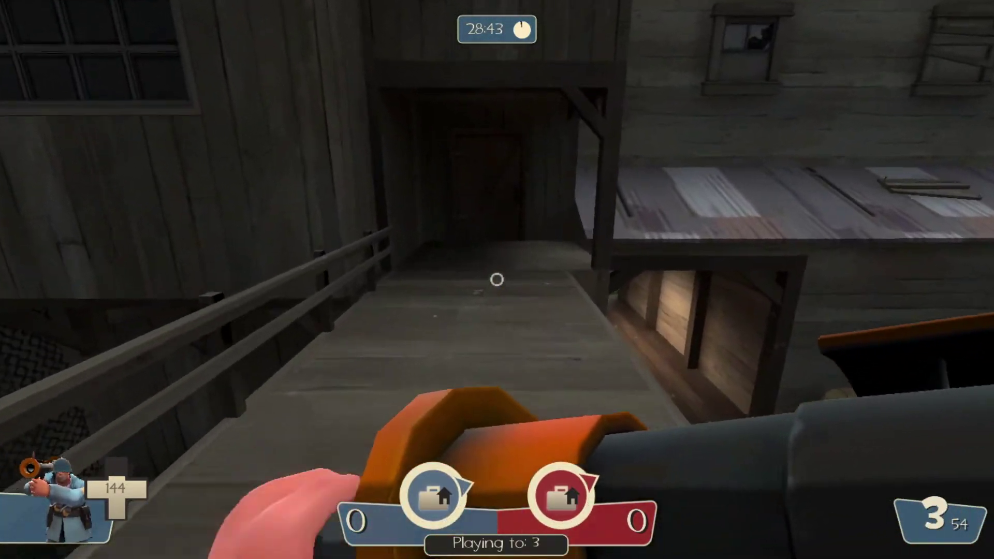
key("w")
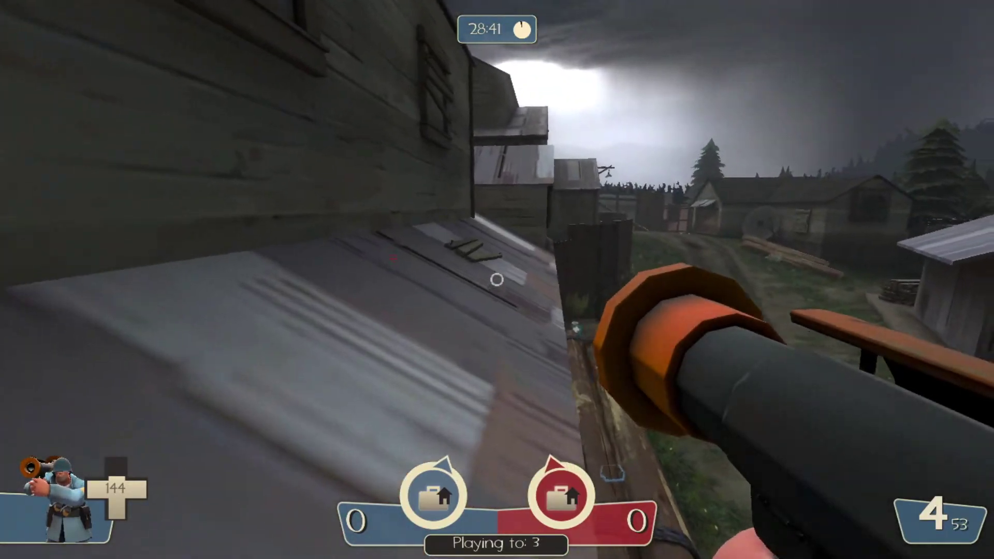
key("w")
key("q")
key("q")
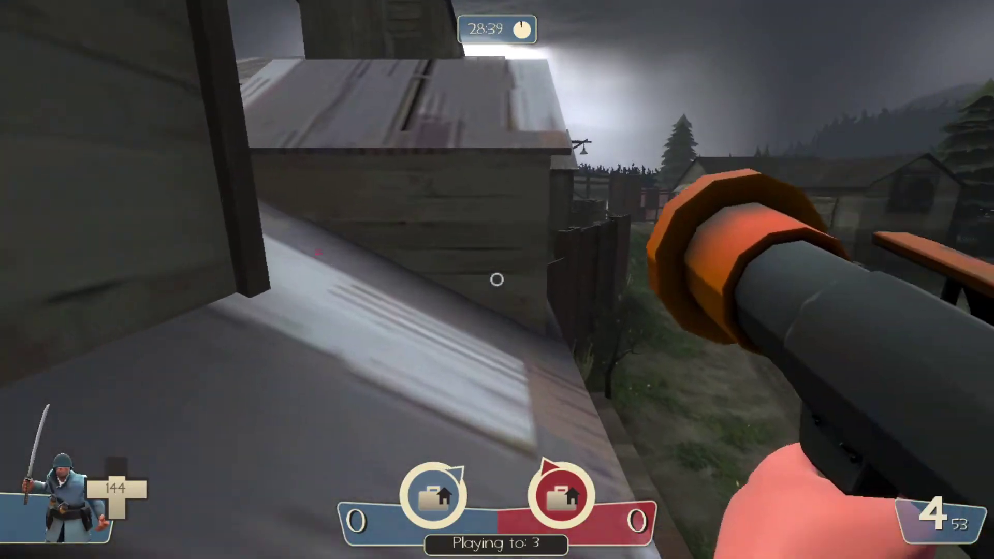
key("w")
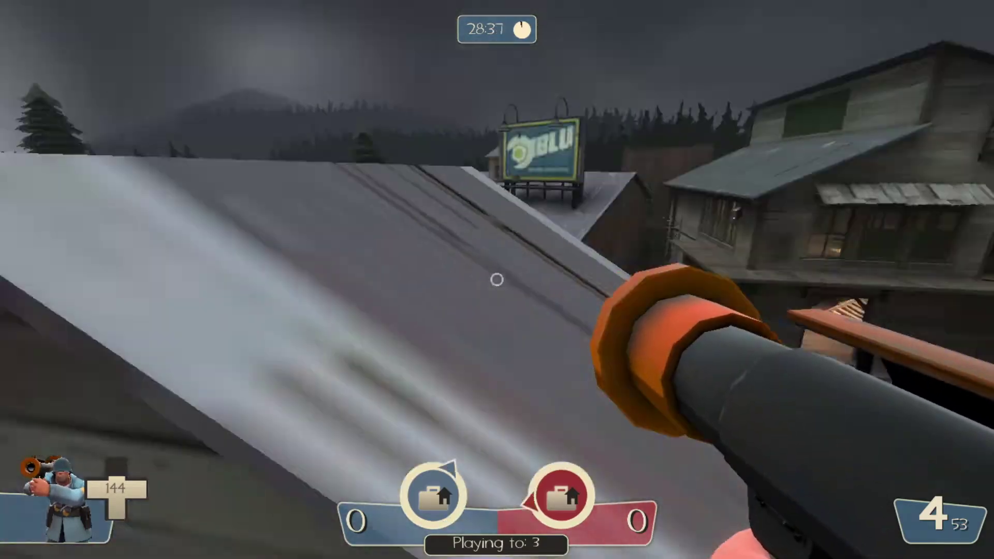
key("w")
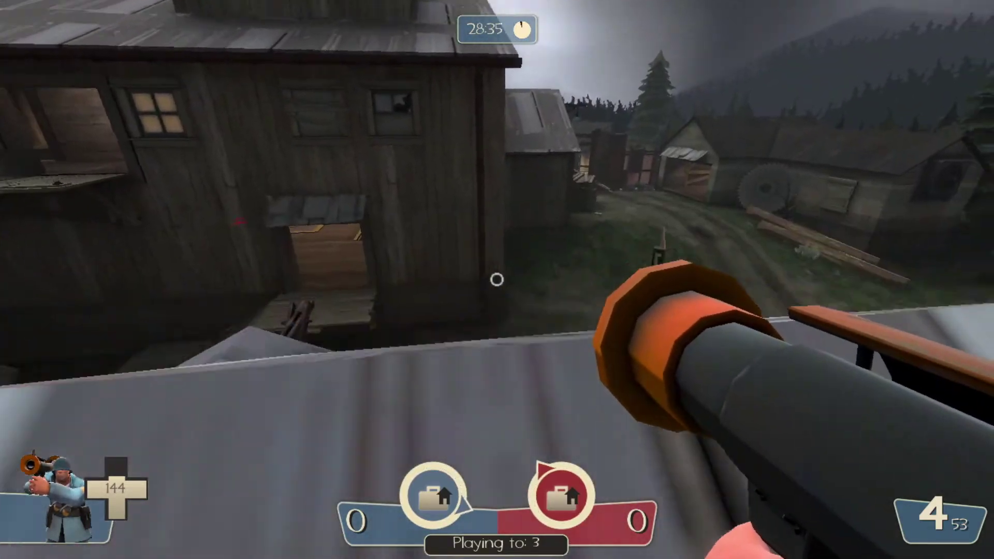
key("w")
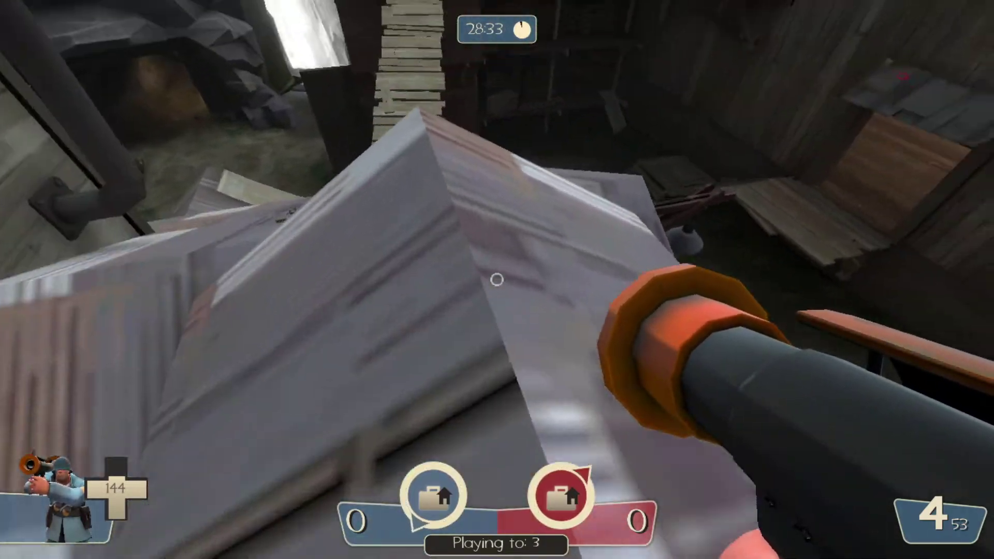
key("w")
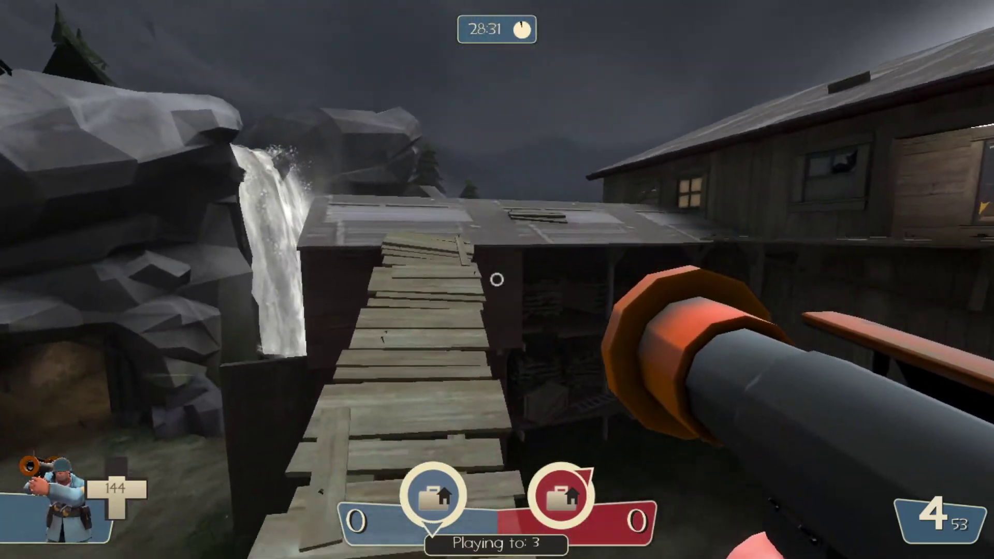
key("w")
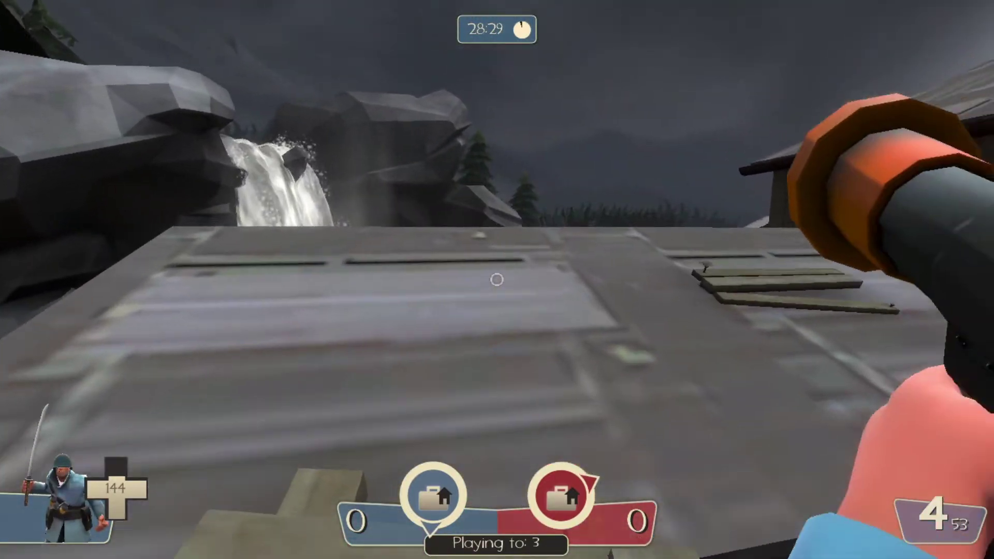
Step: Disconnect from the local server to end the match and its demo recording
key("Escape")
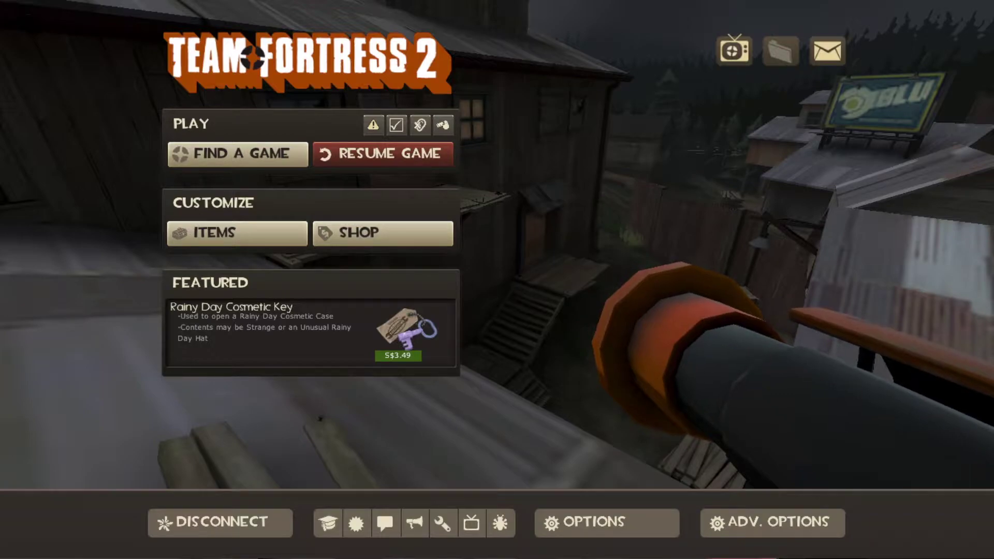
left_click(206, 521)
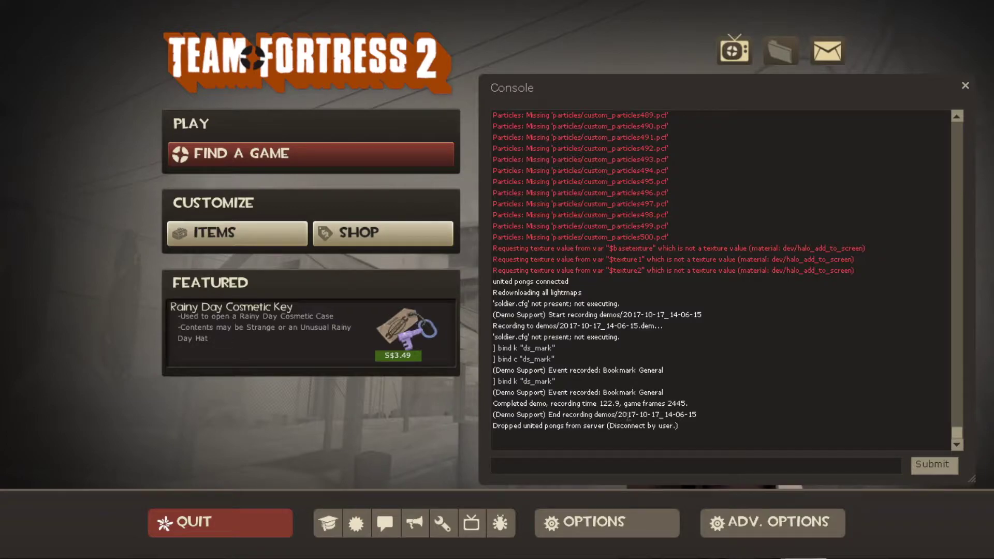
Step: Run the demoui console command to open the Demo Playback window and move it toward the middle of the main menu
key("grave")
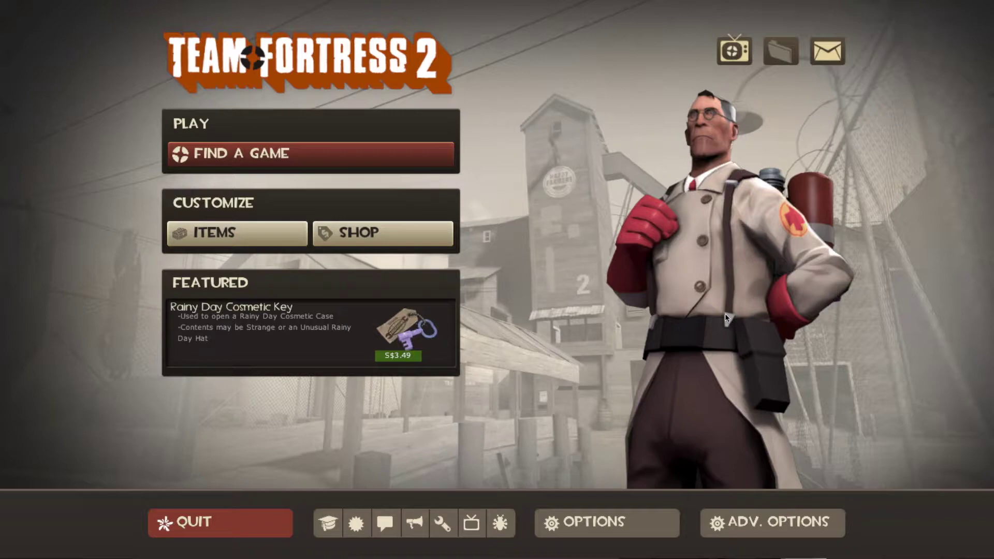
key("grave")
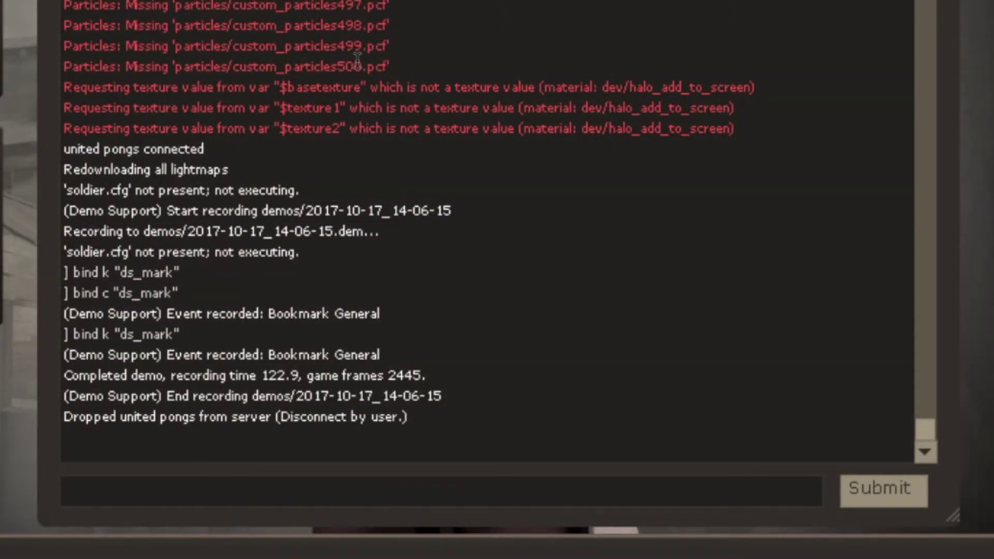
type("demoui")
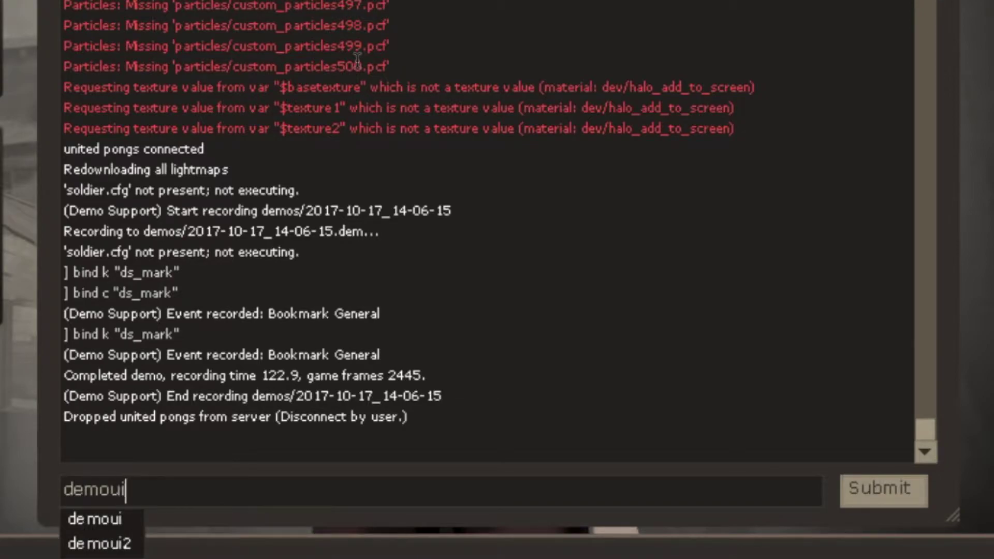
key("Return")
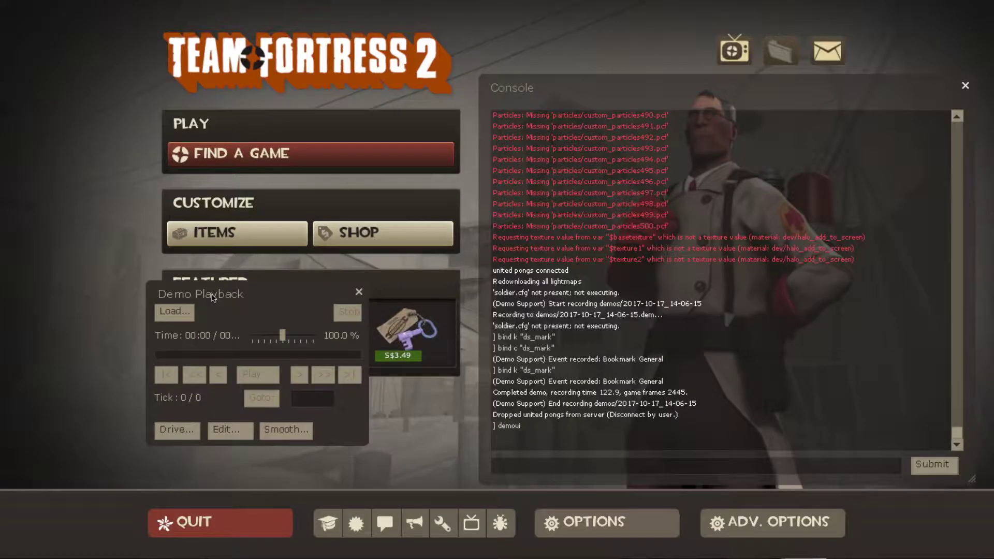
left_click_drag(174, 291, 382, 163)
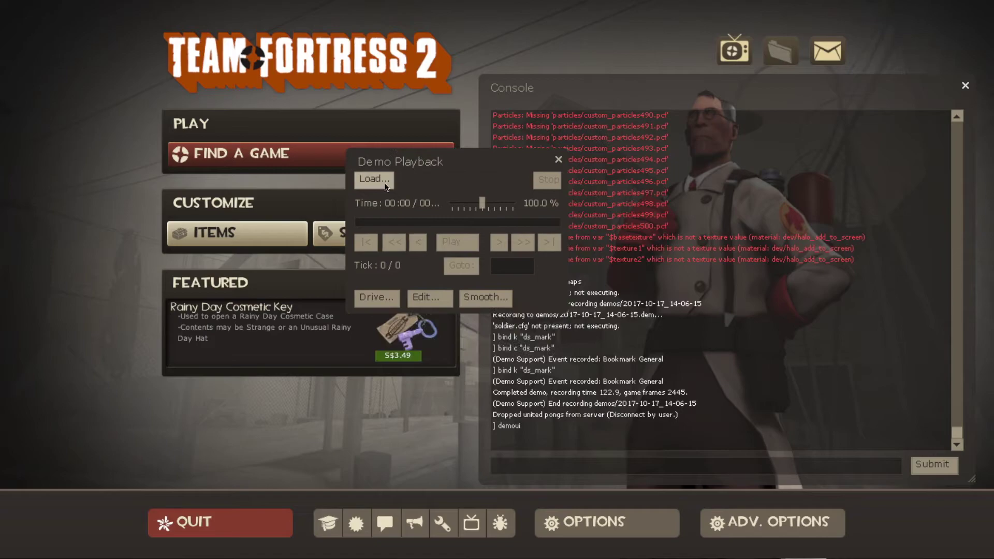
Step: Load 2017-10-17_14-06-15.dem from the demos folder, move the playback window clear of the centre, and pause the demo
left_click(385, 185)
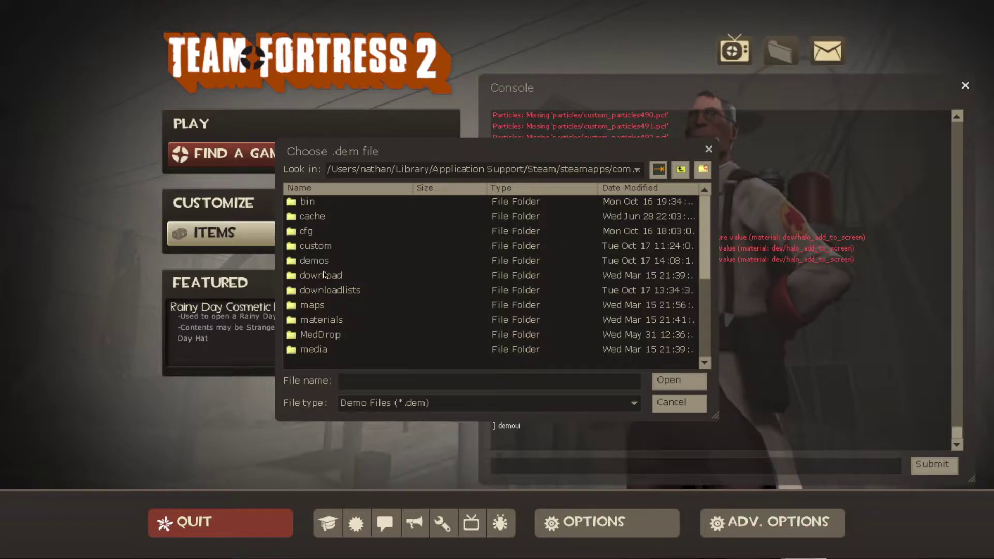
scroll(362, 313, "down", 3)
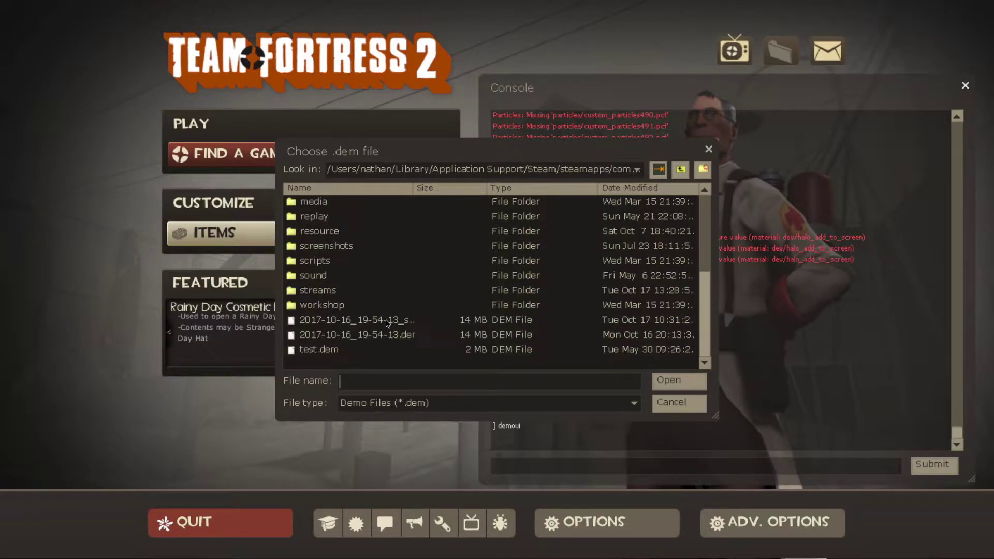
scroll(344, 264, "up", 3)
left_click(333, 262)
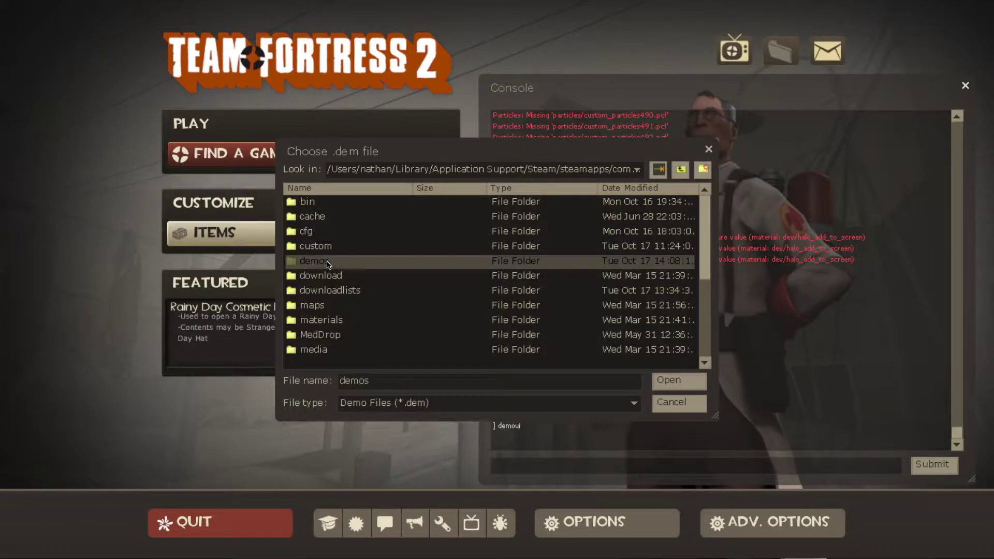
double_click(335, 262)
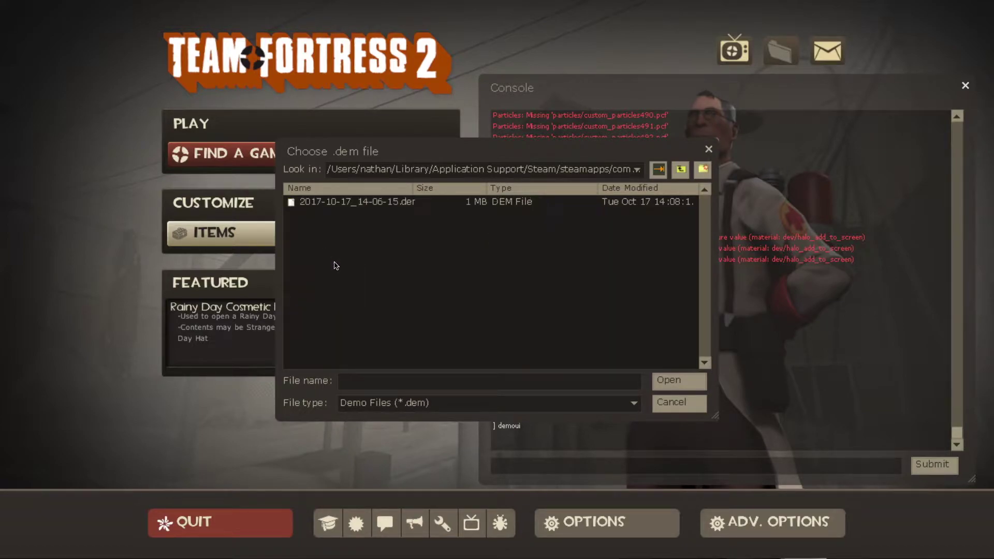
left_click(537, 206)
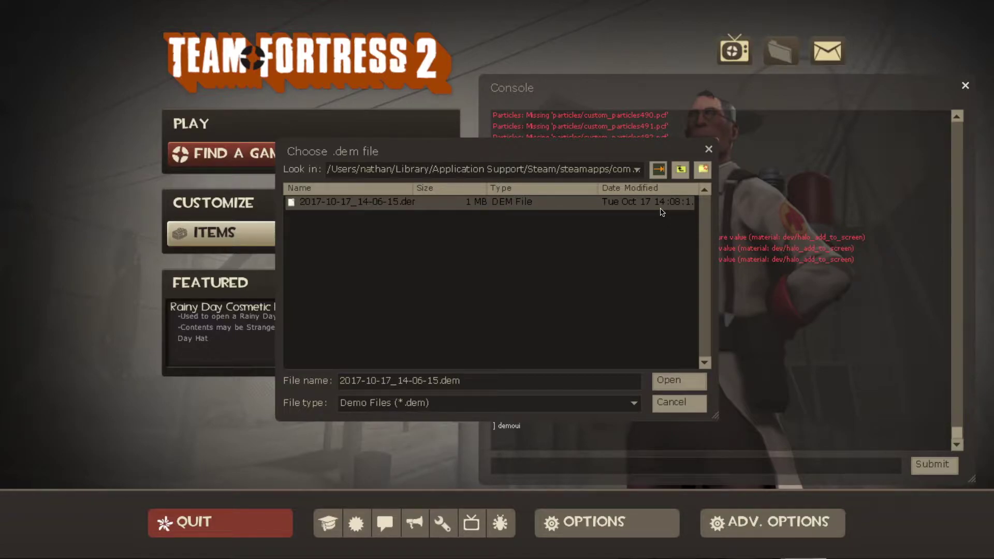
left_click(670, 381)
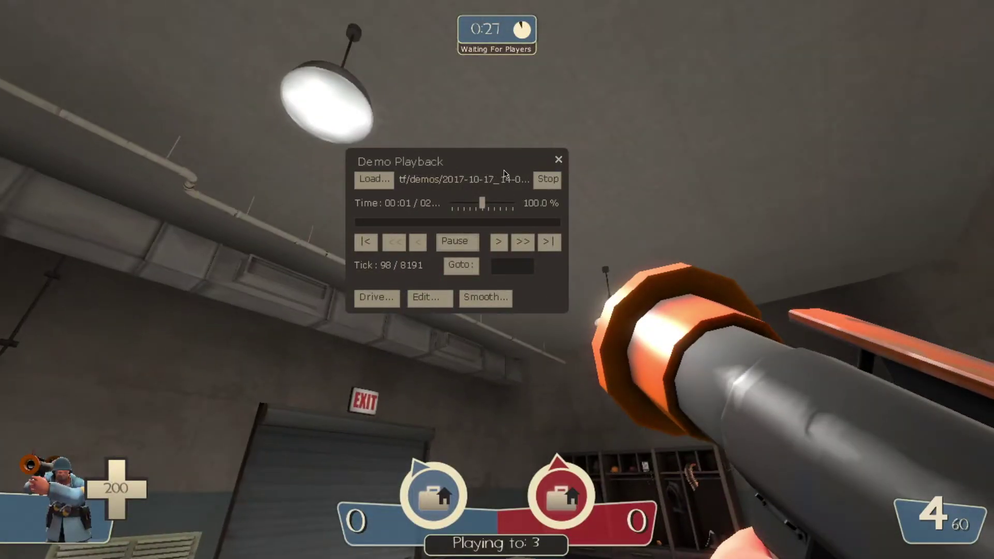
left_click_drag(463, 231, 170, 387)
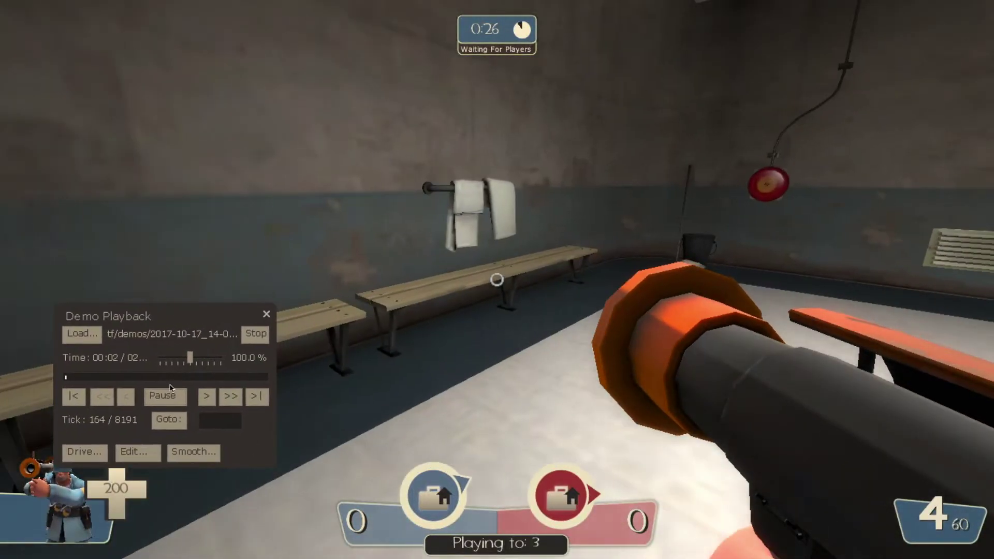
left_click(176, 397)
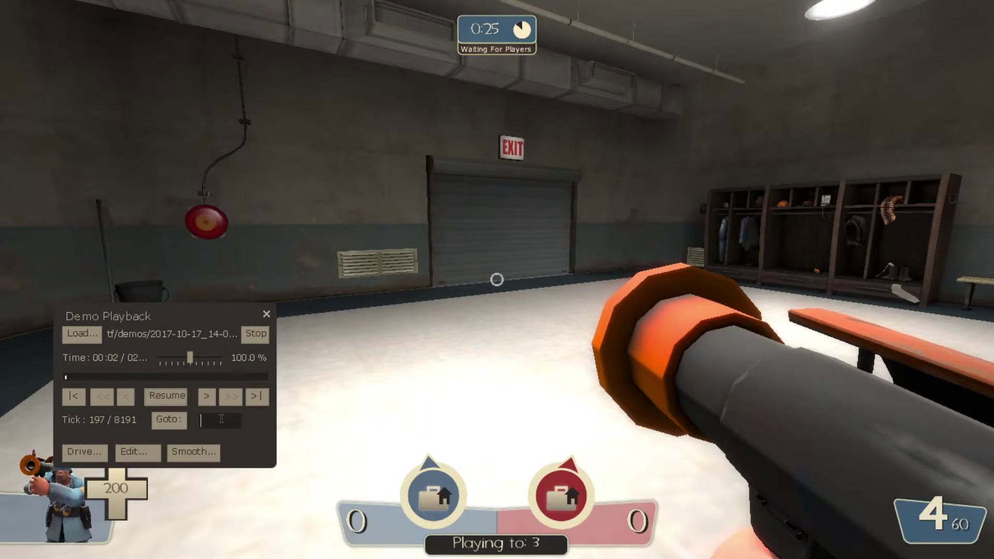
type("1515")
key("BackSpace")
key("BackSpace")
key("BackSpace")
key("BackSpace")
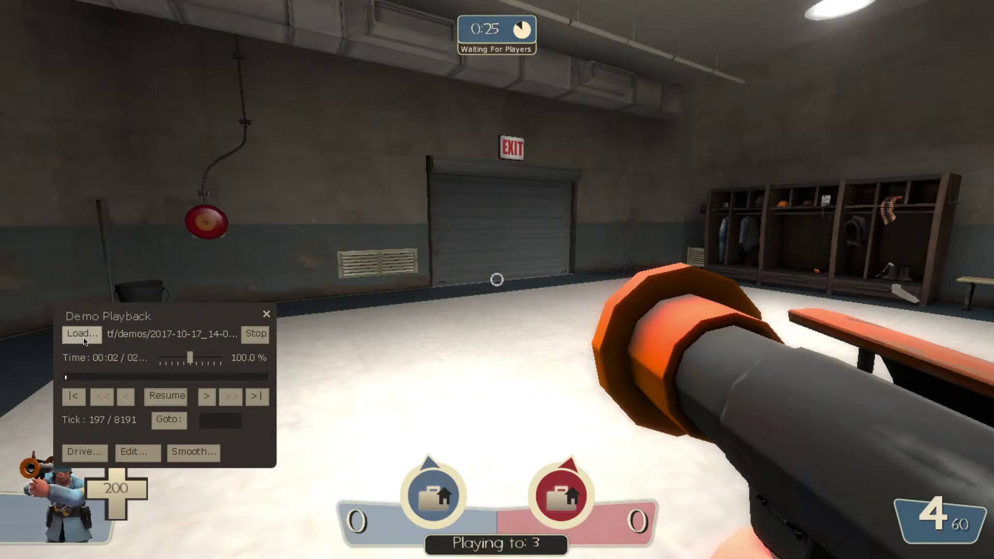
Step: Browse to the demos folder in the demo loader, open it in Finder, and reposition the Finder window
left_click(83, 333)
double_click(318, 259)
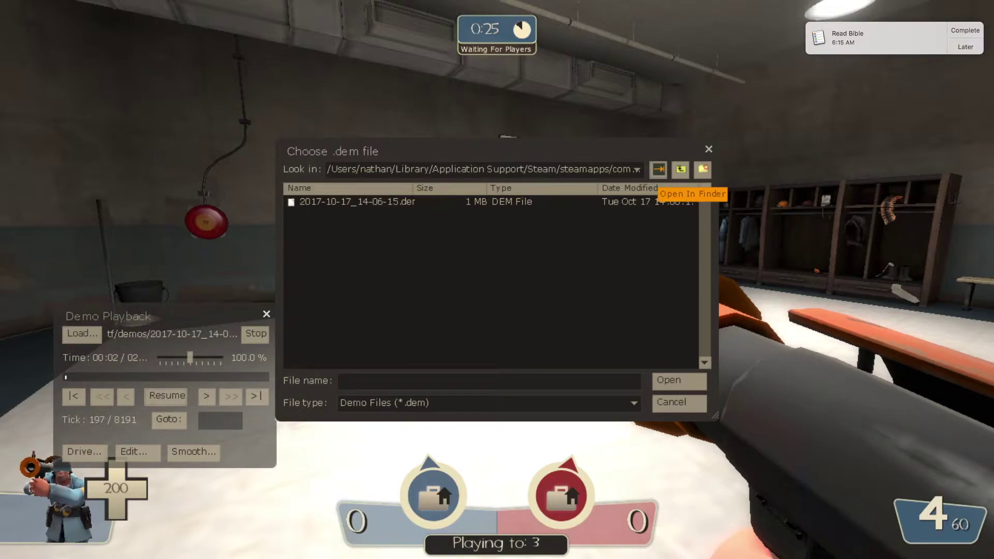
key("super+Tab")
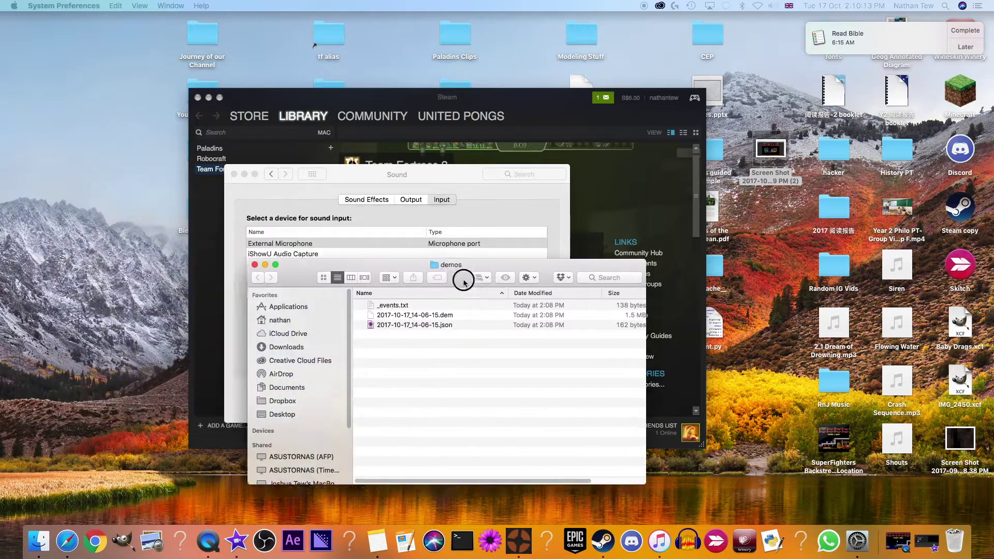
left_click_drag(464, 282, 596, 209)
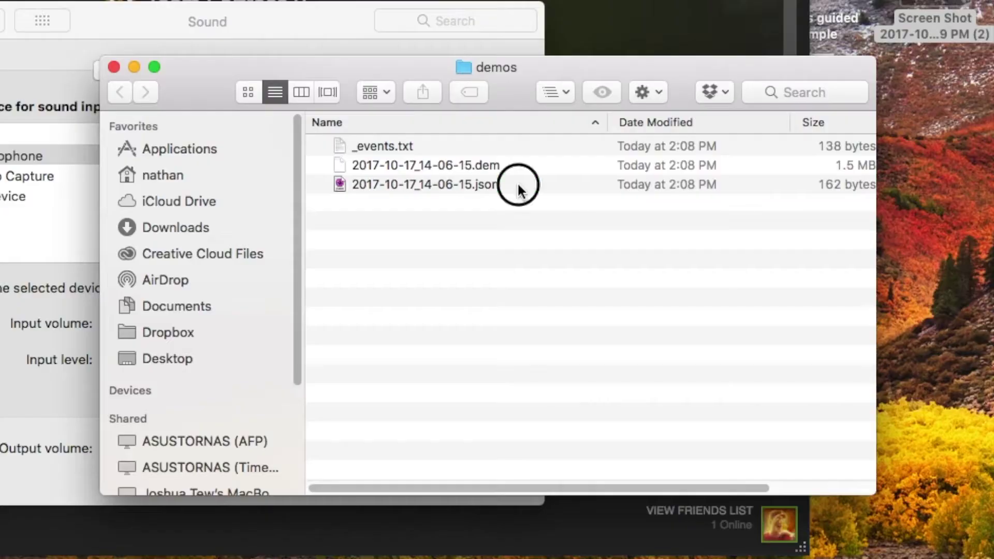
Step: Preview 2017-10-17_14-06-15.json with Quick Look and examine the name, value and tick of its bookmark events
left_click(555, 259)
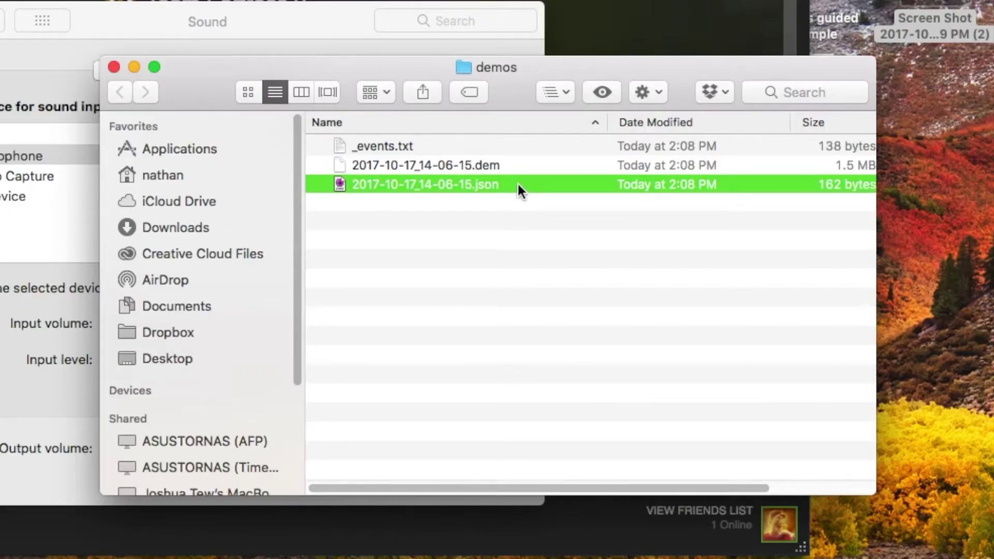
left_click(498, 167)
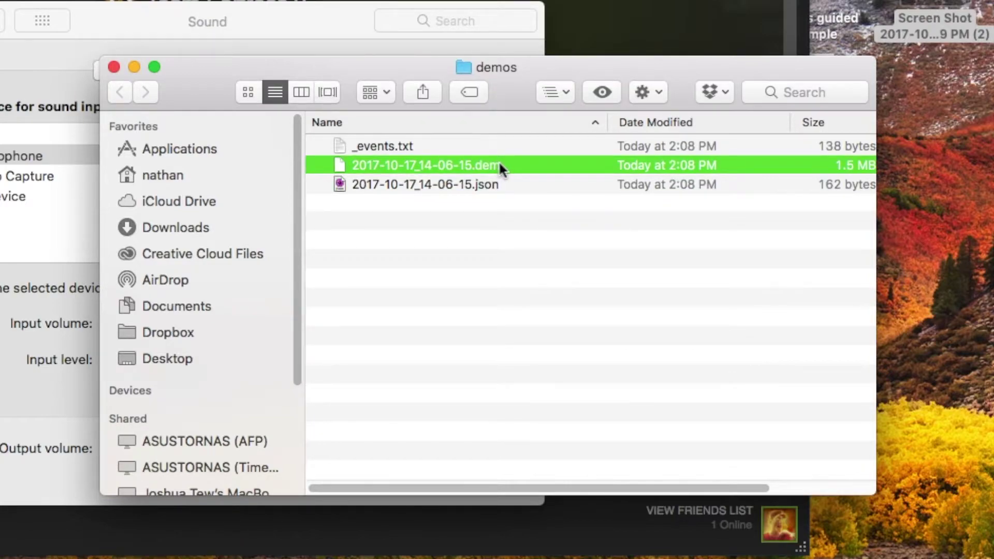
left_click(498, 183)
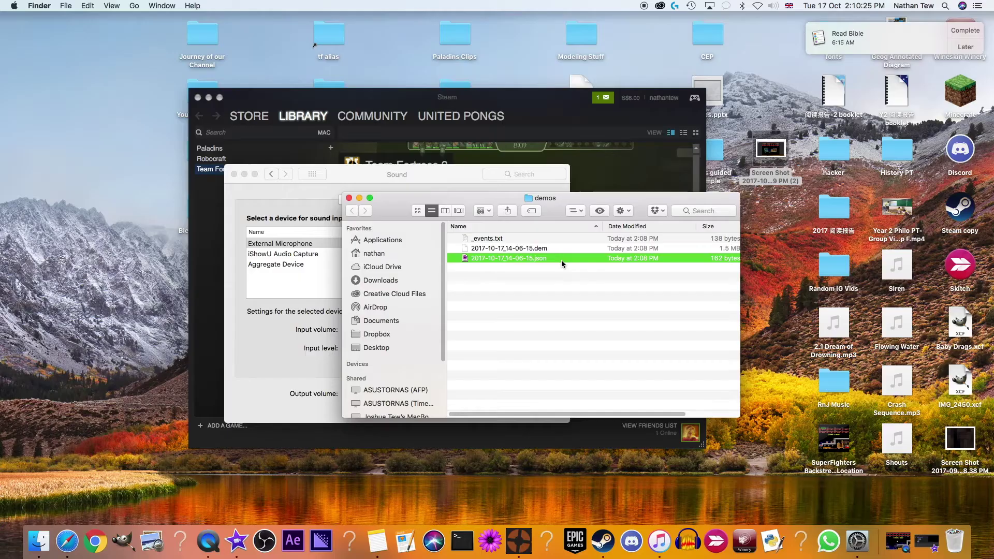
key("space")
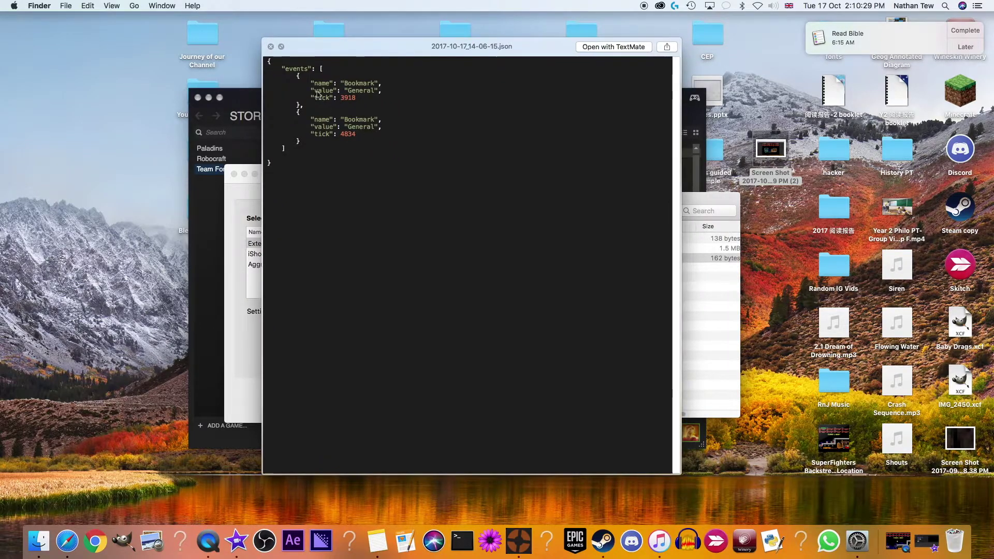
left_click_drag(314, 83, 336, 111)
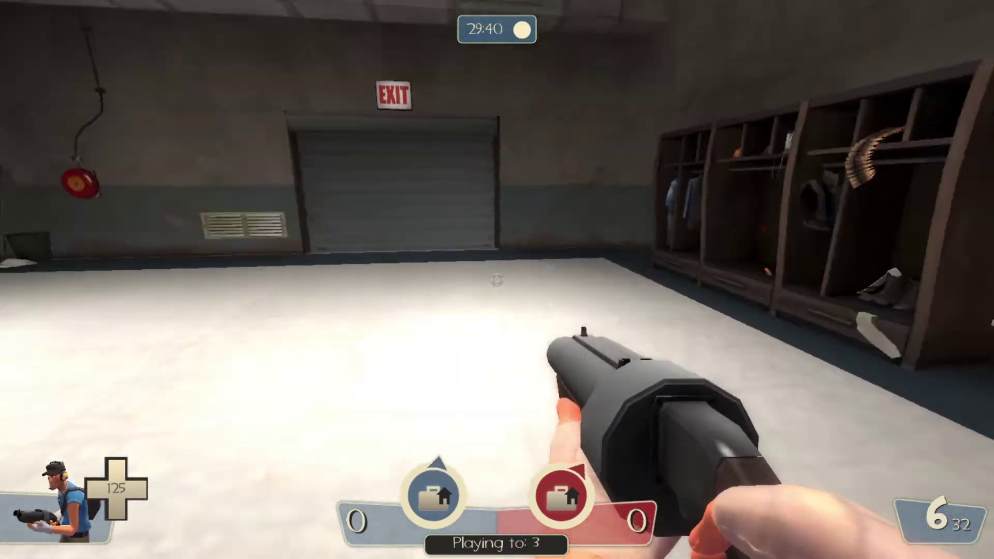
Step: Start recording a demo named test with the record console command in the Scout's match, and return to the game
key("grave")
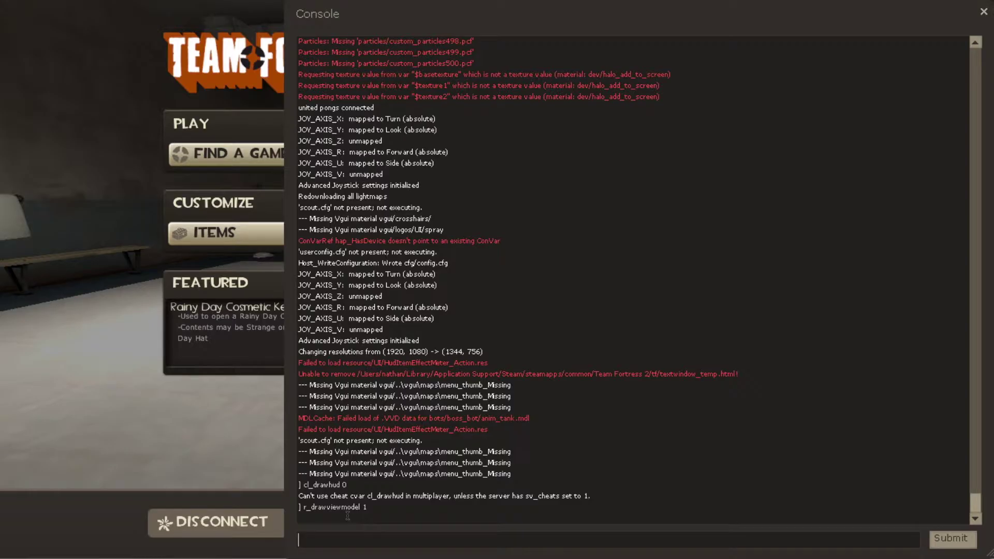
type("record")
key("Return")
type("record ")
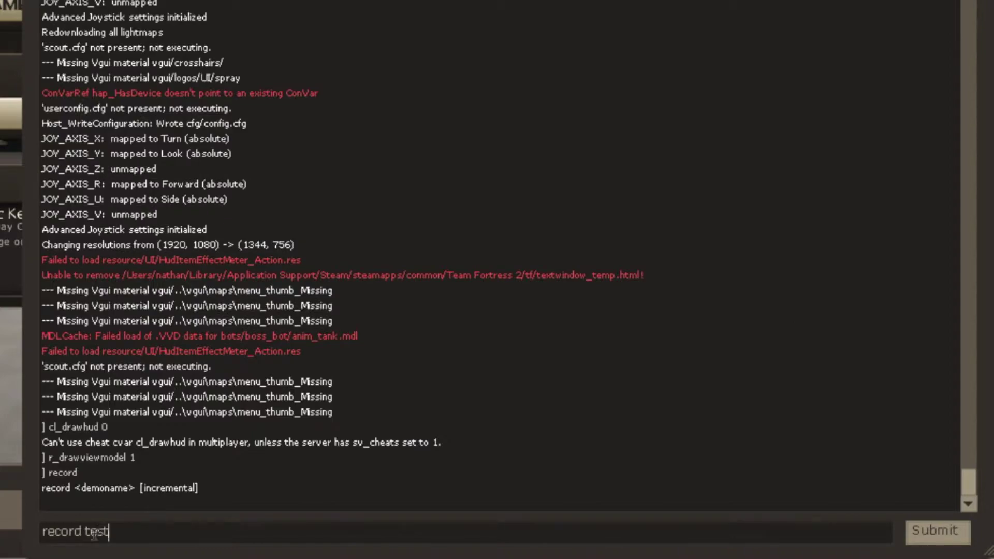
type("test")
key("Return")
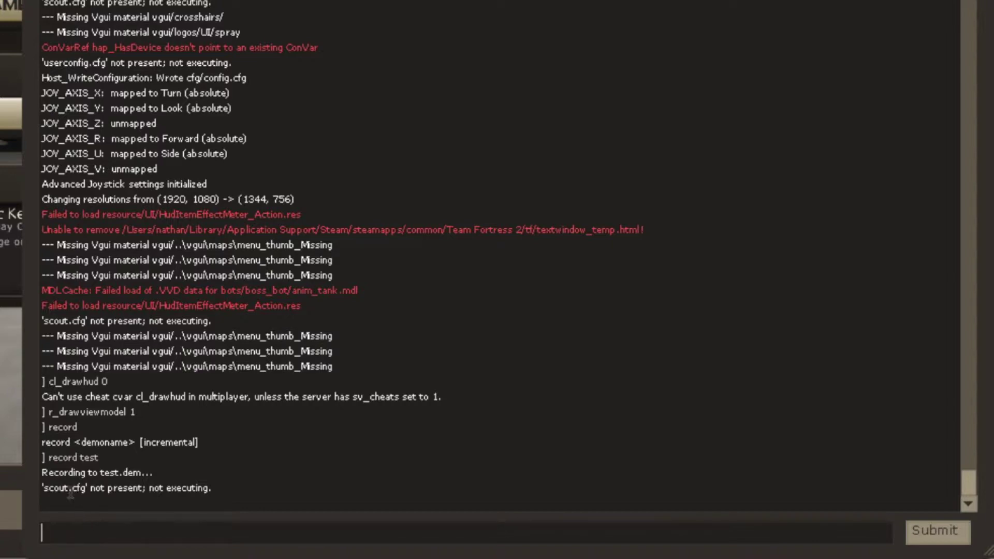
key("grave")
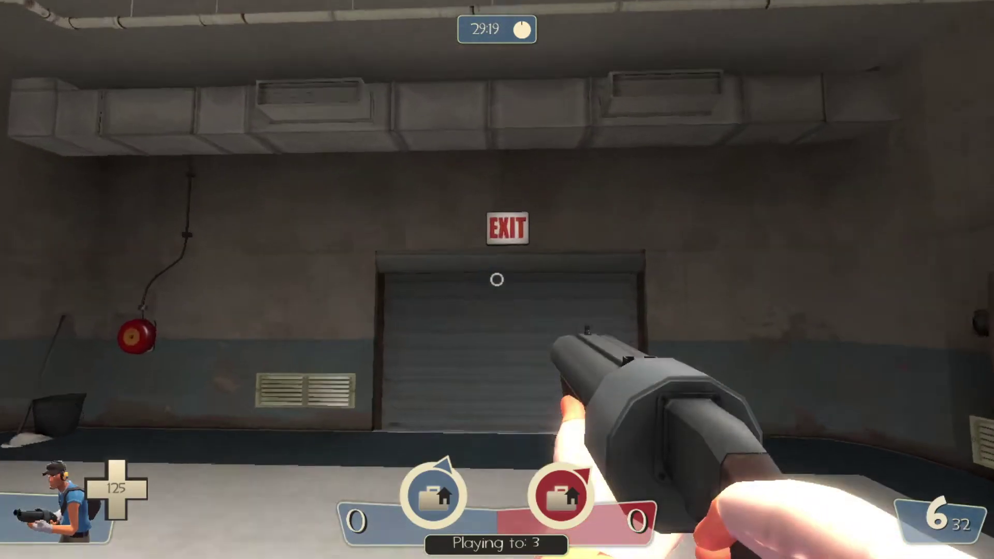
Step: Fire the scattergun once and run the Scout through the wooden building onto the grassy yard by the sawblade shed
left_click(497, 279)
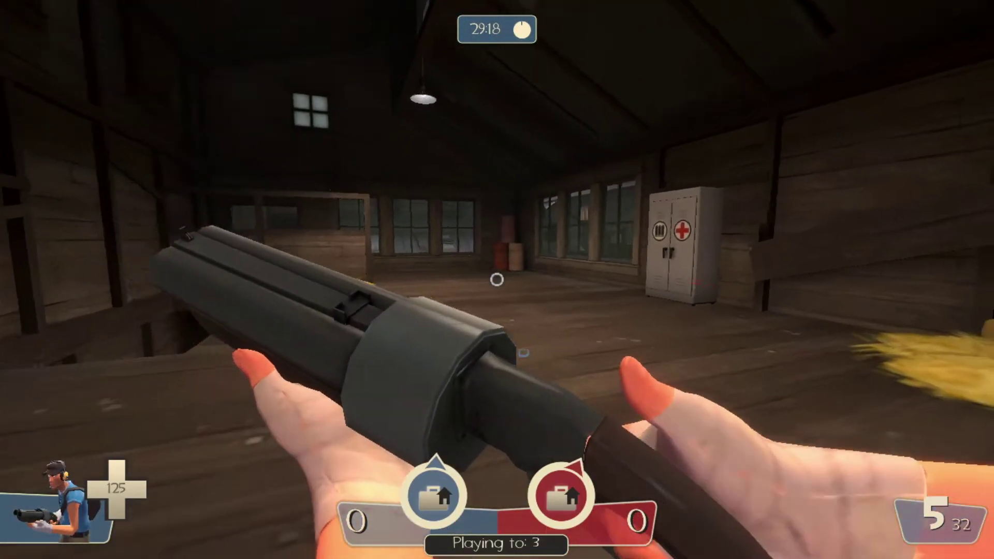
key("w")
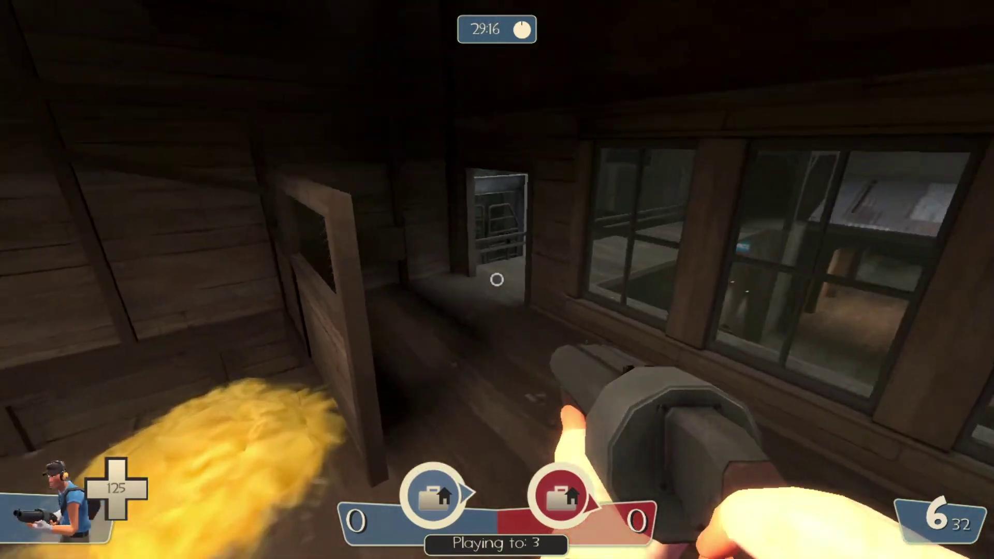
key("w")
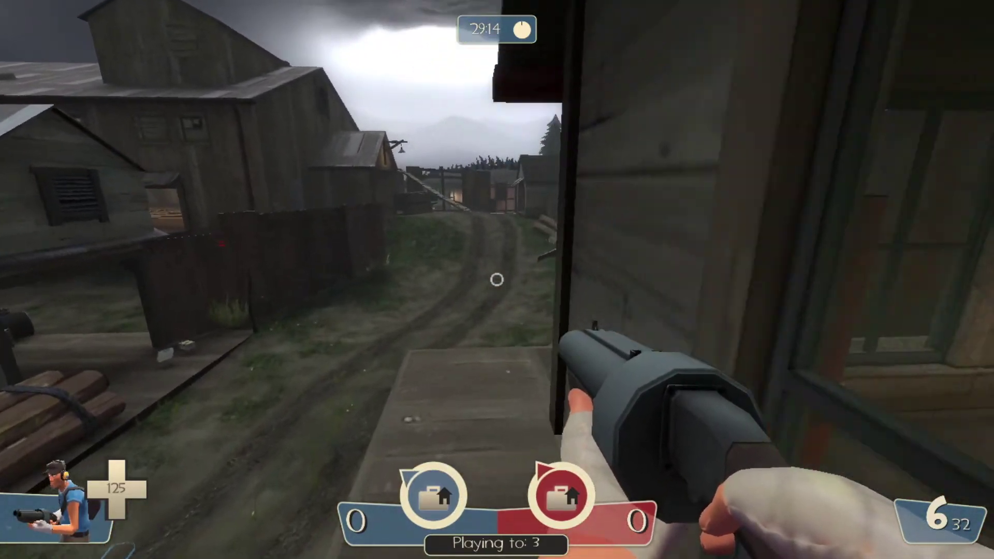
key("w")
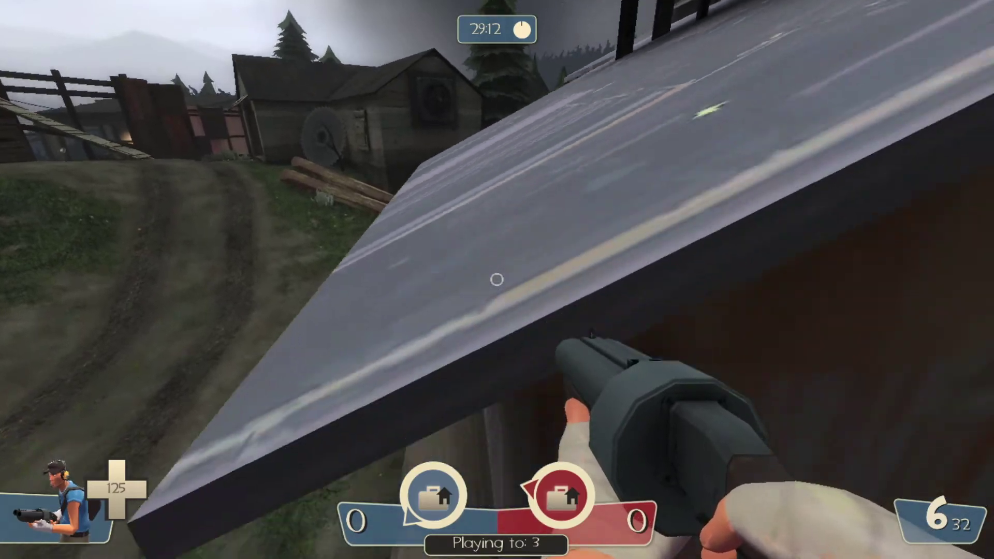
key("w")
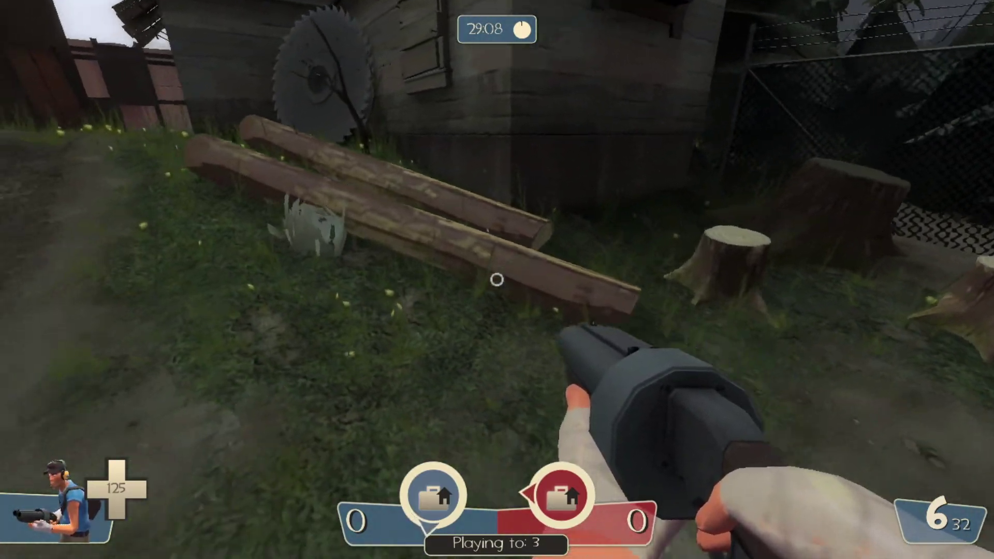
Step: End the test demo recording with the stop console command, and move the Scout over to the strapped log pile
key("grave")
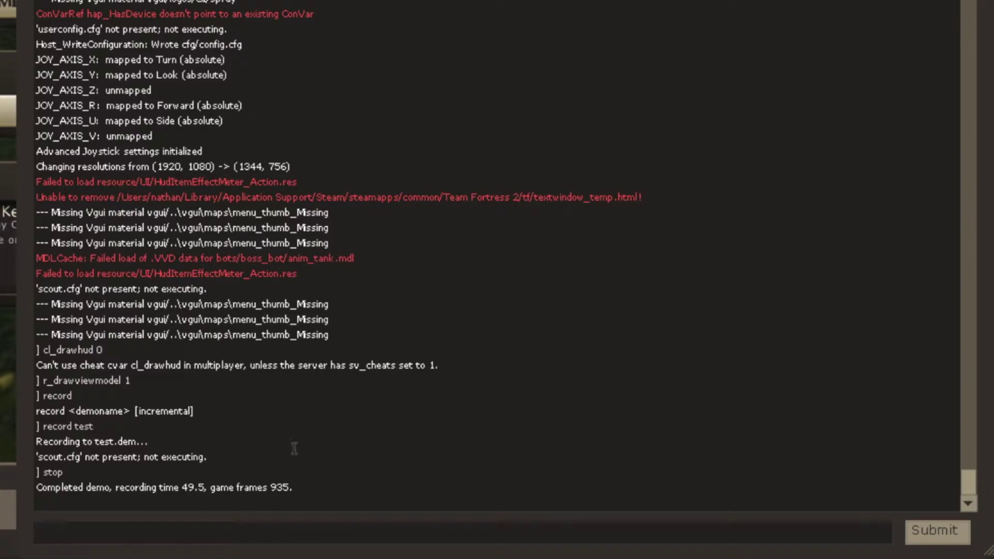
key("Escape")
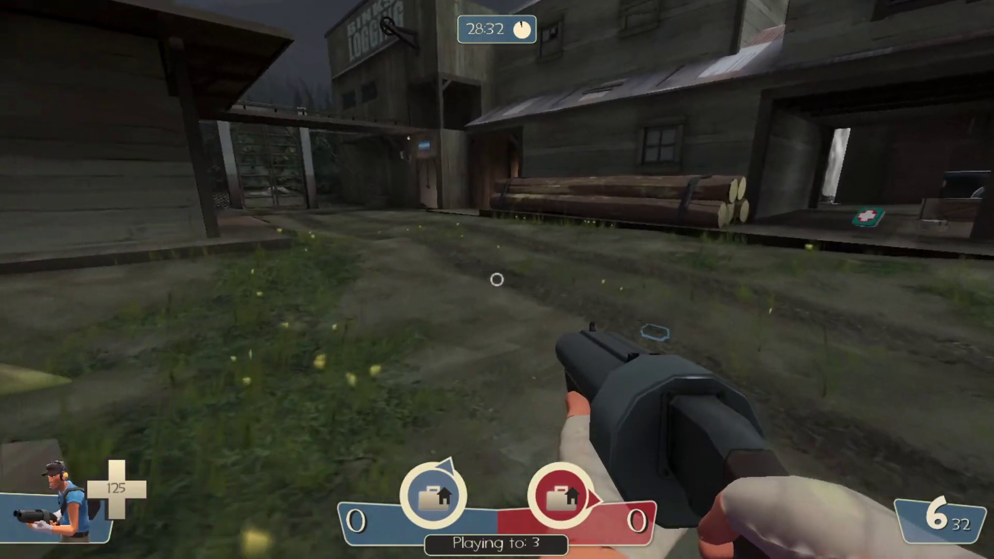
key("w")
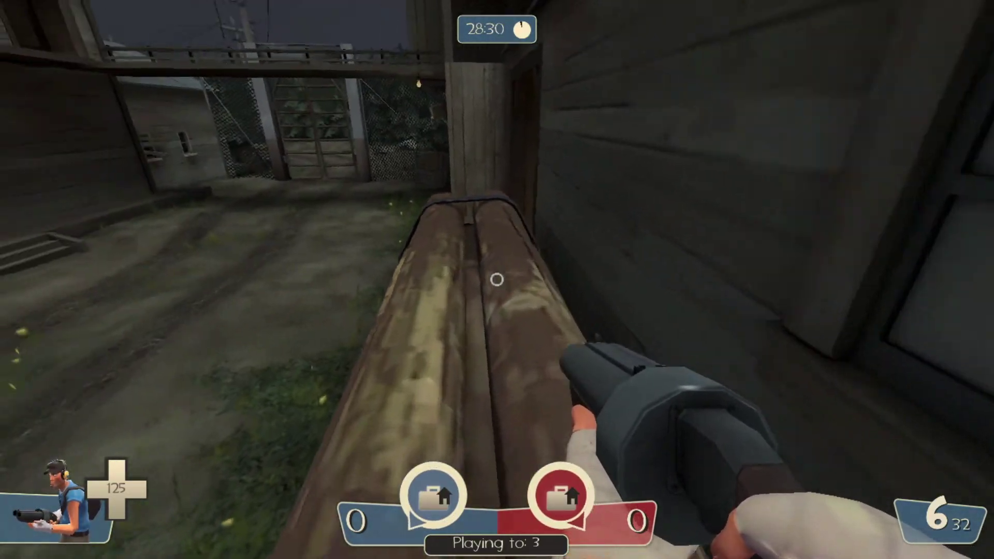
key("w")
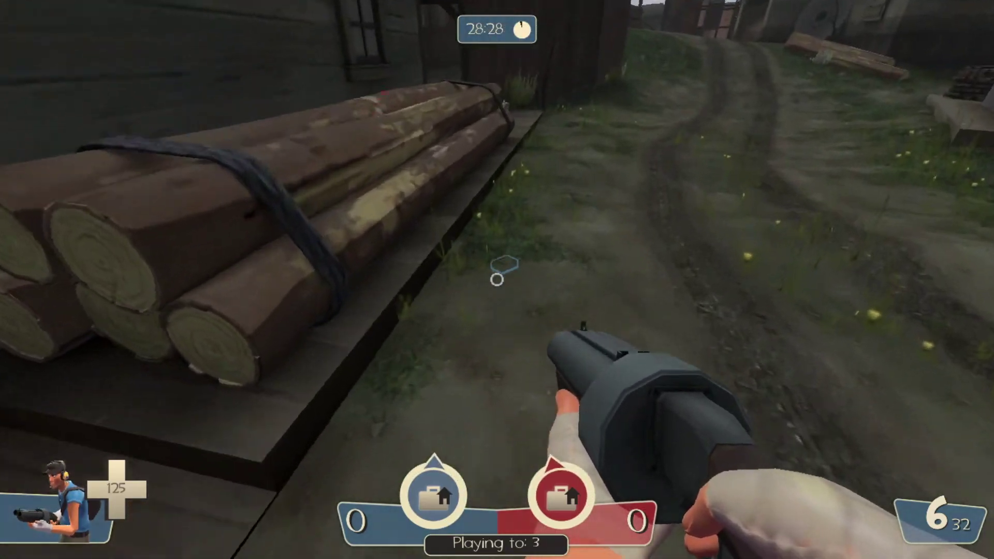
Step: Run the Scout up onto the strapped log pile, and disconnect from the match server
key("w")
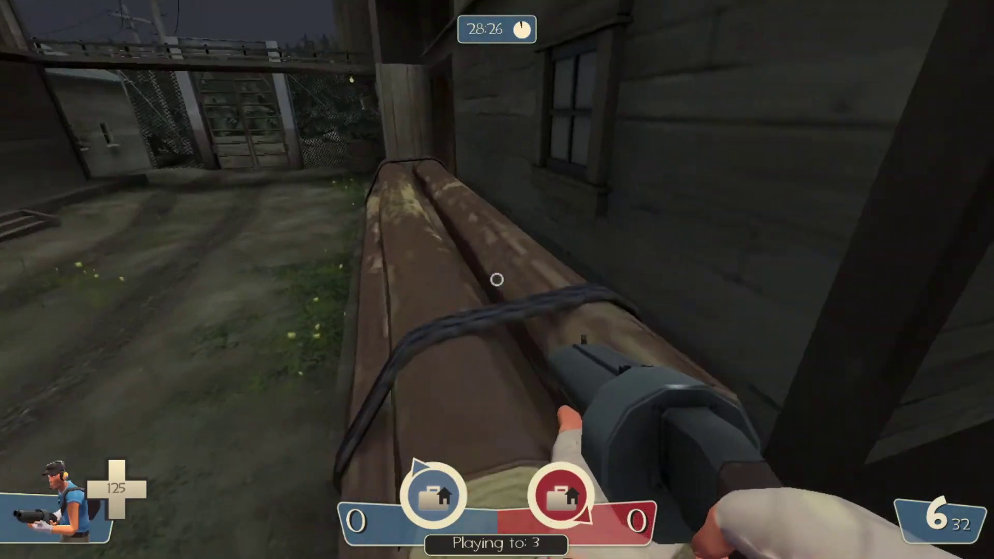
key("w")
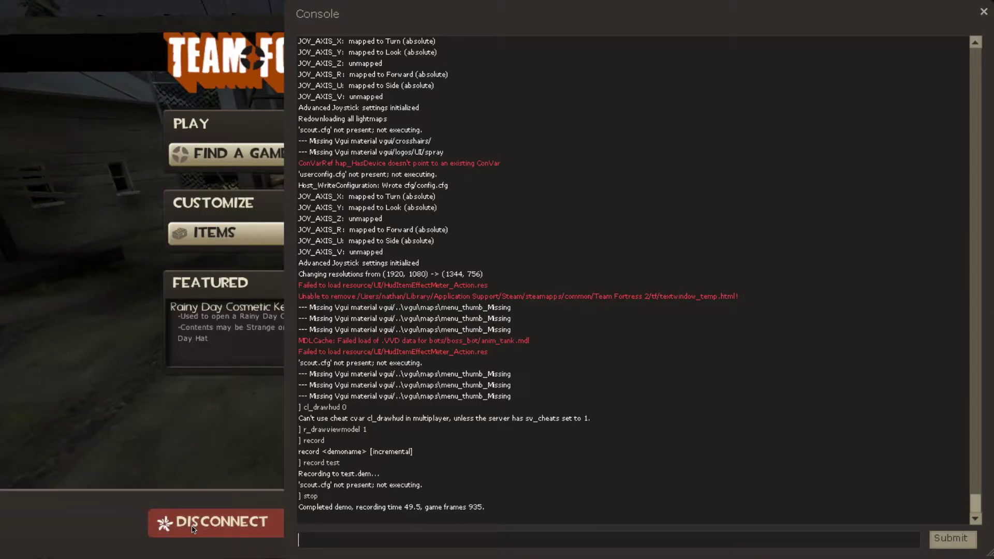
left_click(210, 522)
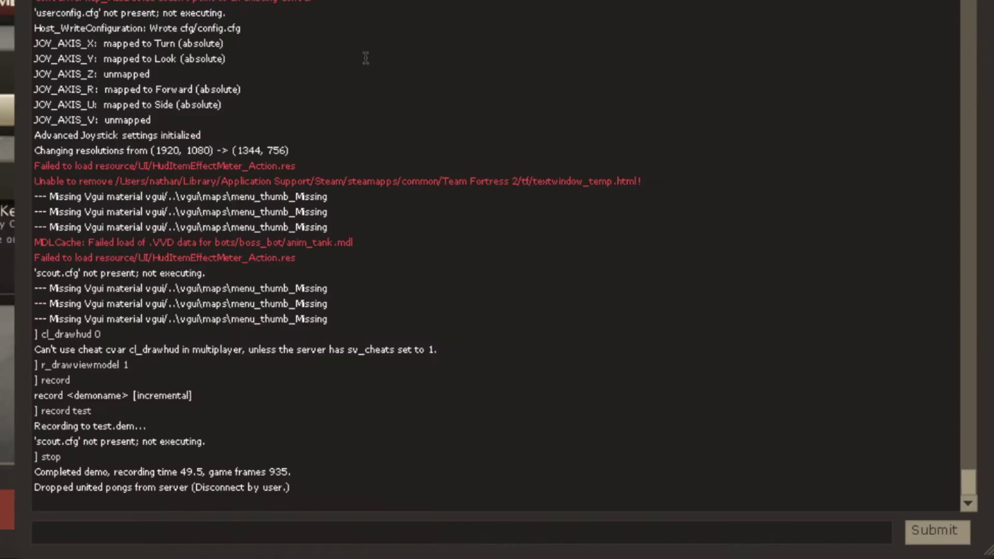
type("playdemo")
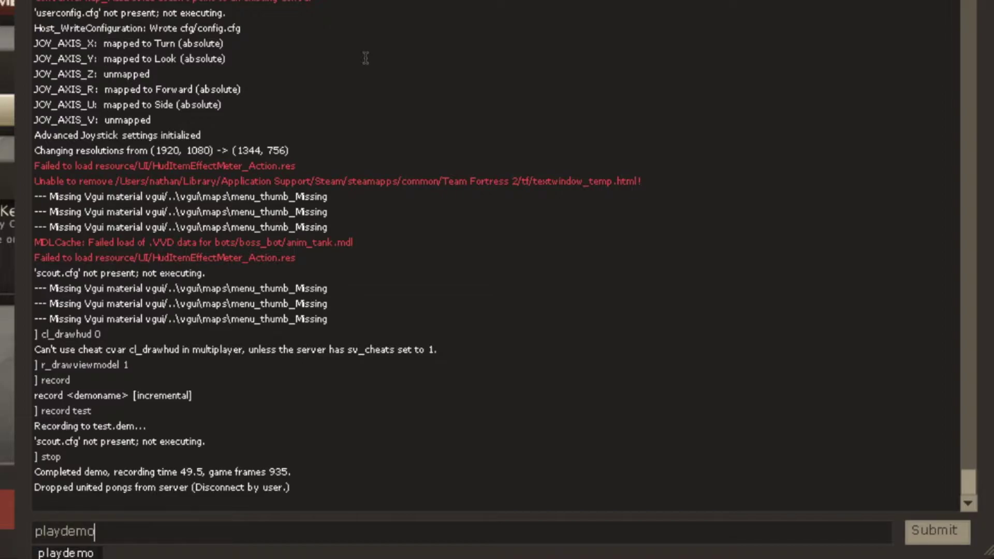
type(" test")
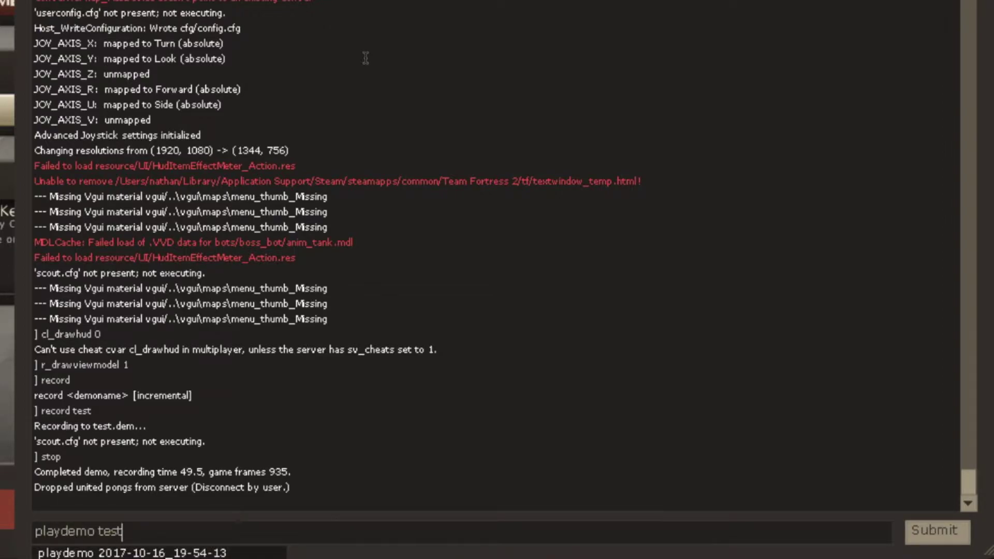
key("ctrl+a")
Step: Open the Demo Playback window with the demoui console command
type("demou")
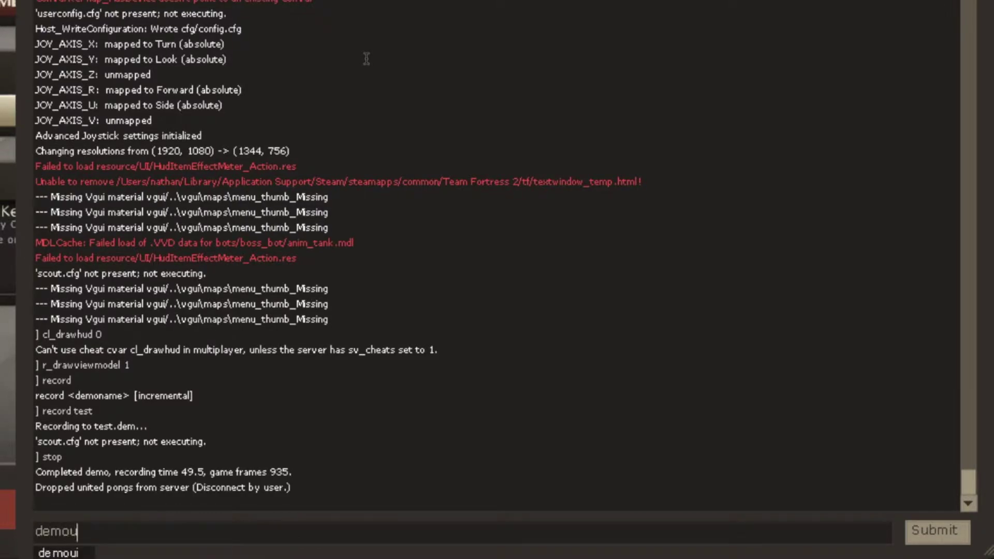
type("i")
key("Return")
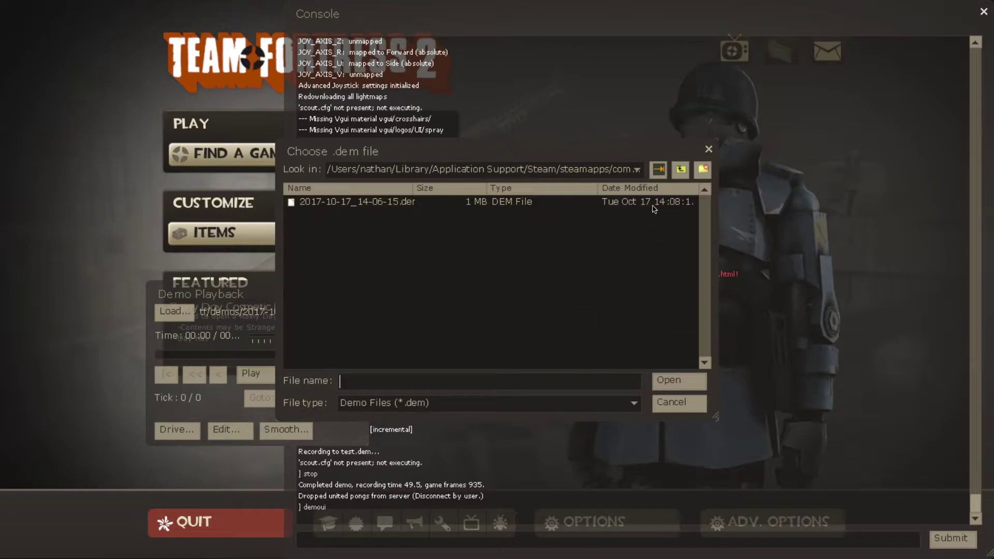
Step: Browse the demo file chooser to the tf folder, select test.dem there, and cancel without loading it
left_click(680, 169)
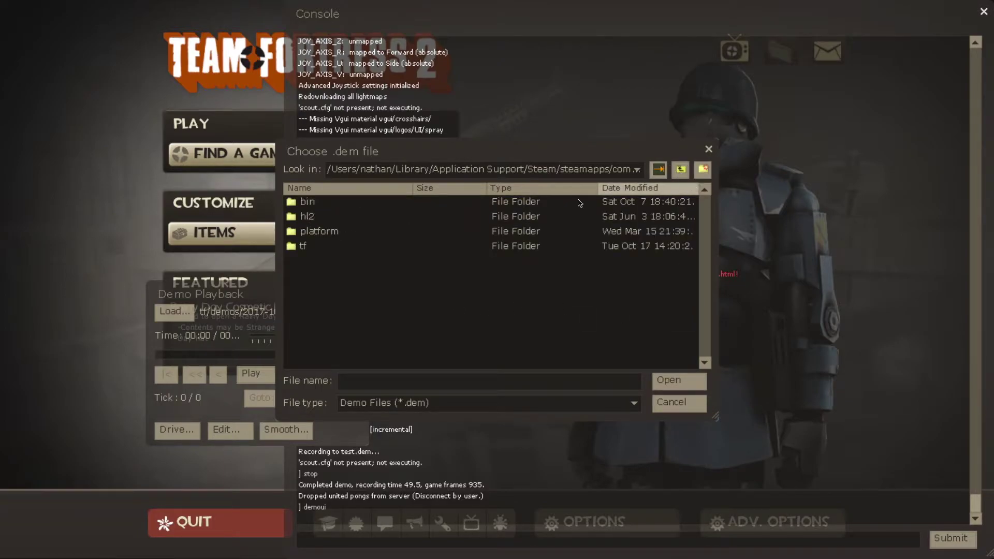
double_click(343, 247)
left_click(331, 263)
scroll(332, 265, "down", 3)
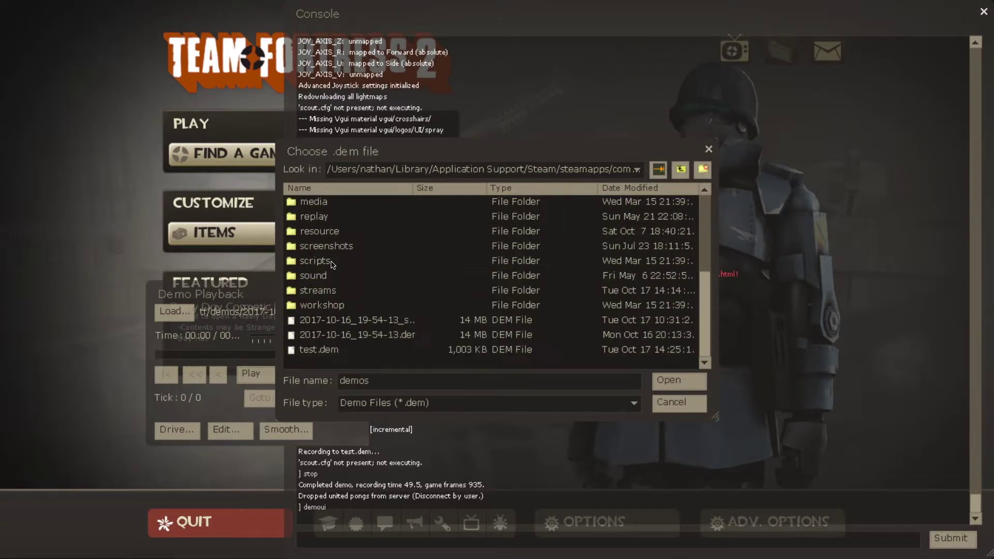
left_click(346, 350)
scroll(342, 326, "up", 3)
scroll(347, 331, "down", 3)
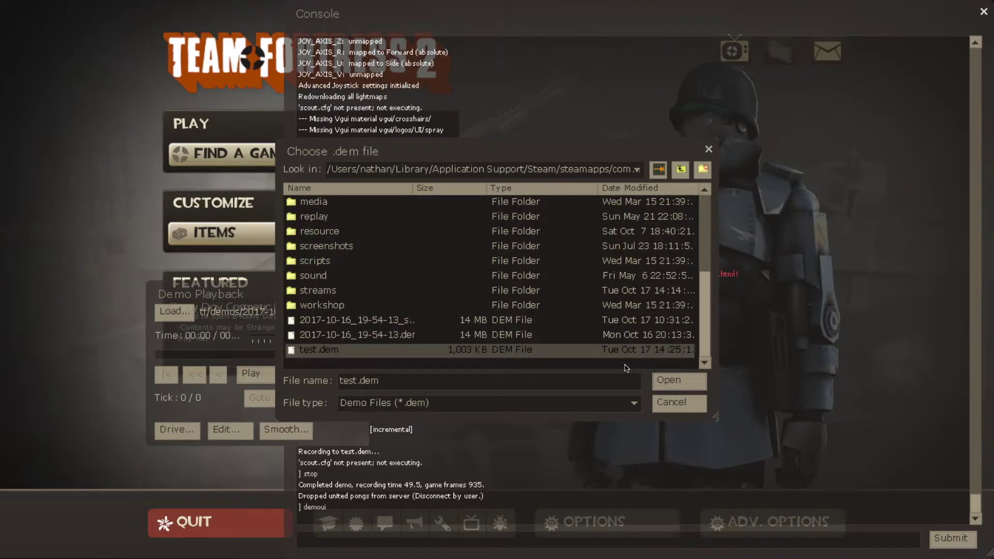
left_click(672, 402)
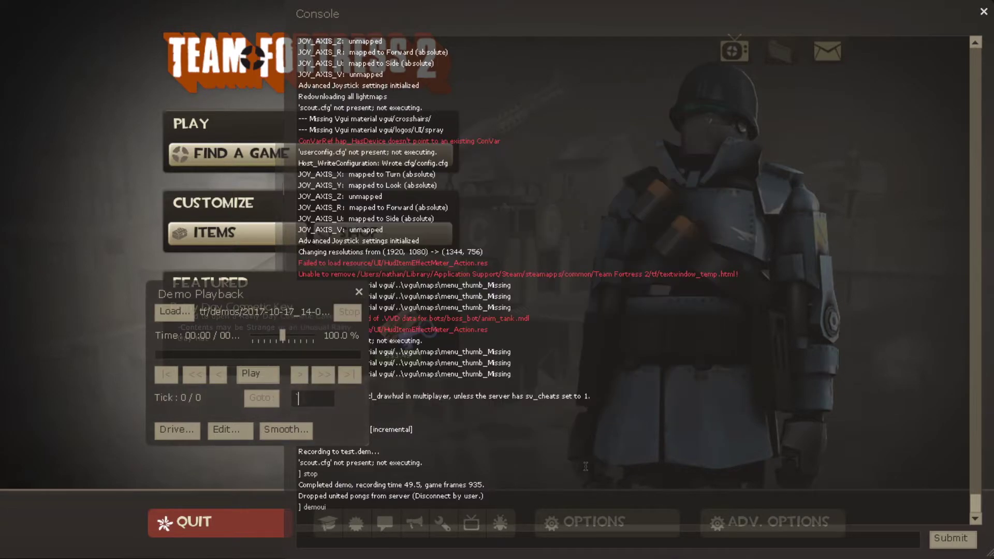
Step: Enter playdemo in the console and cycle through its suggested demo names
left_click(562, 556)
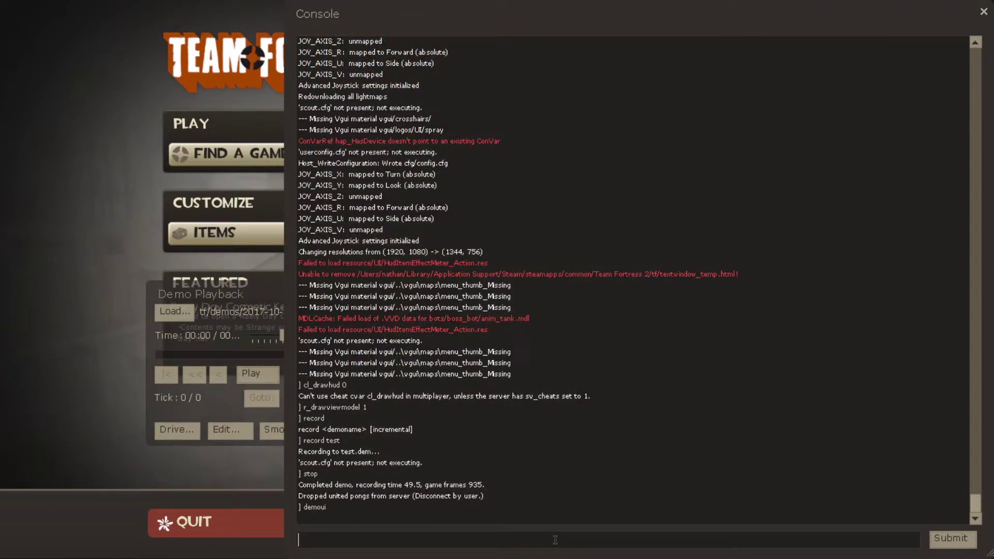
type("playdemo")
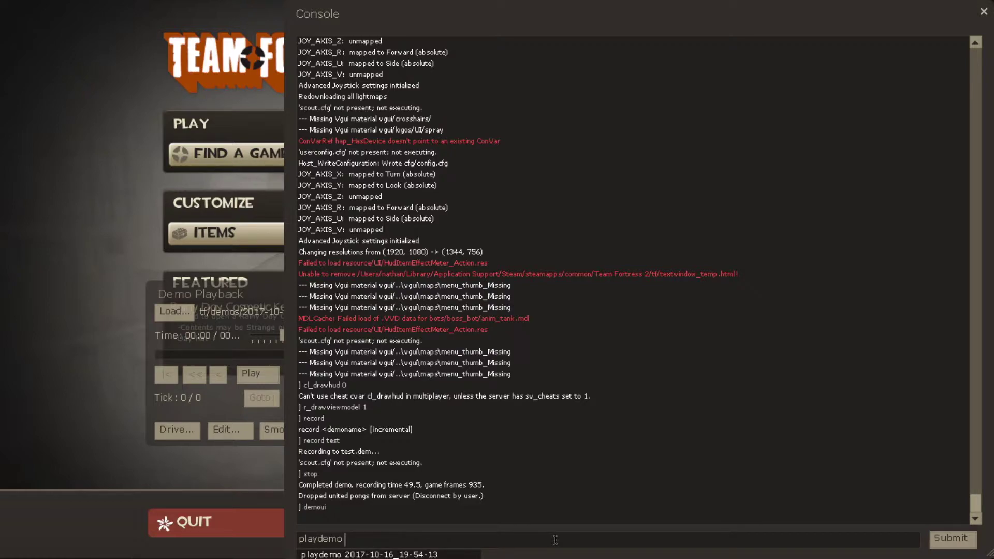
key("Tab")
key("Tab")
key("Tab")
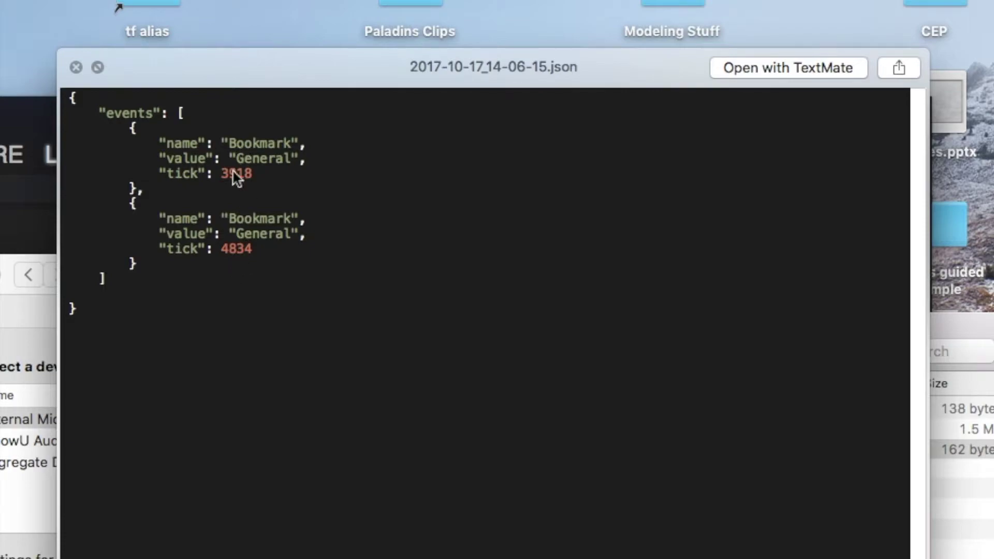
Step: Close the demo file chooser and jump the loaded demo to tick 3418, ahead of the first bookmark
left_click_drag(329, 72, 237, 38)
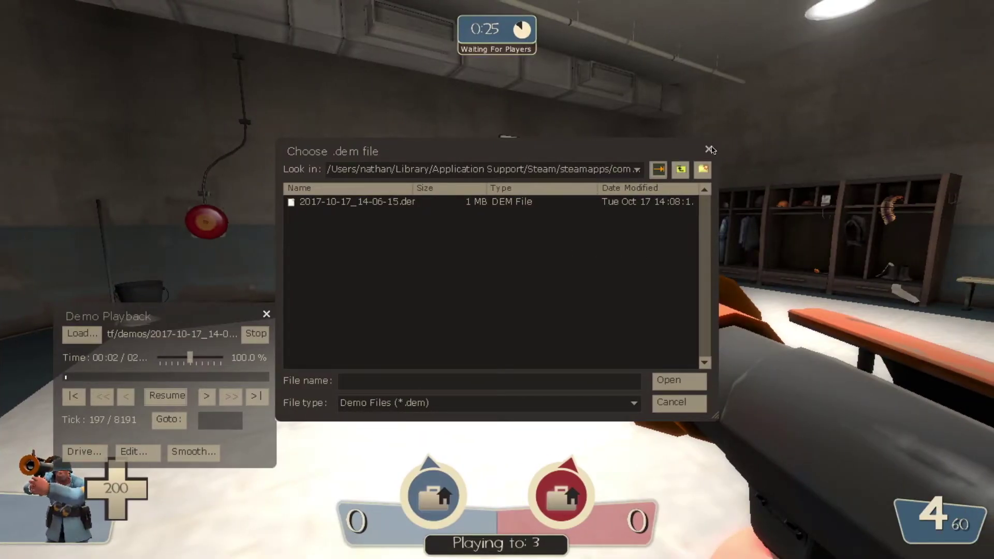
left_click(709, 149)
left_click(223, 420)
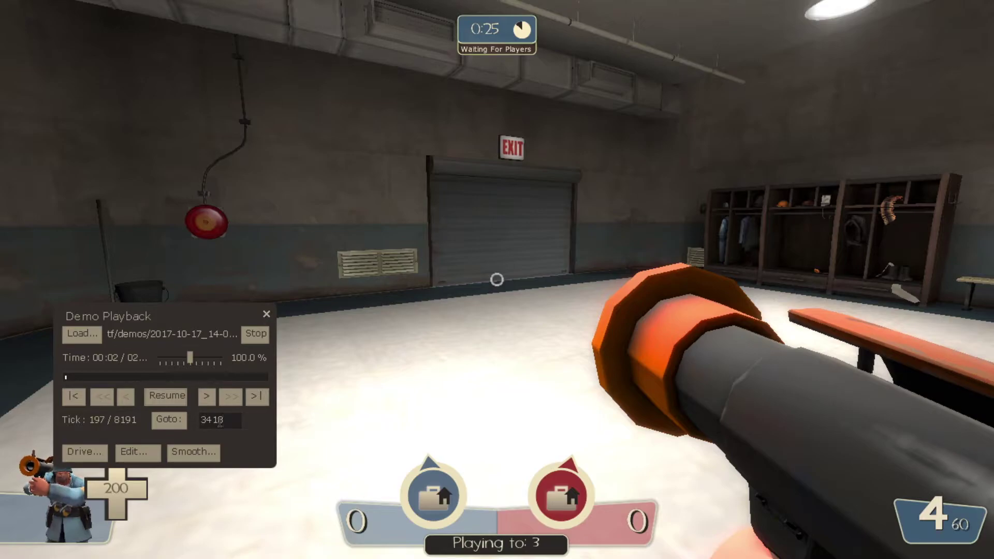
left_click(172, 421)
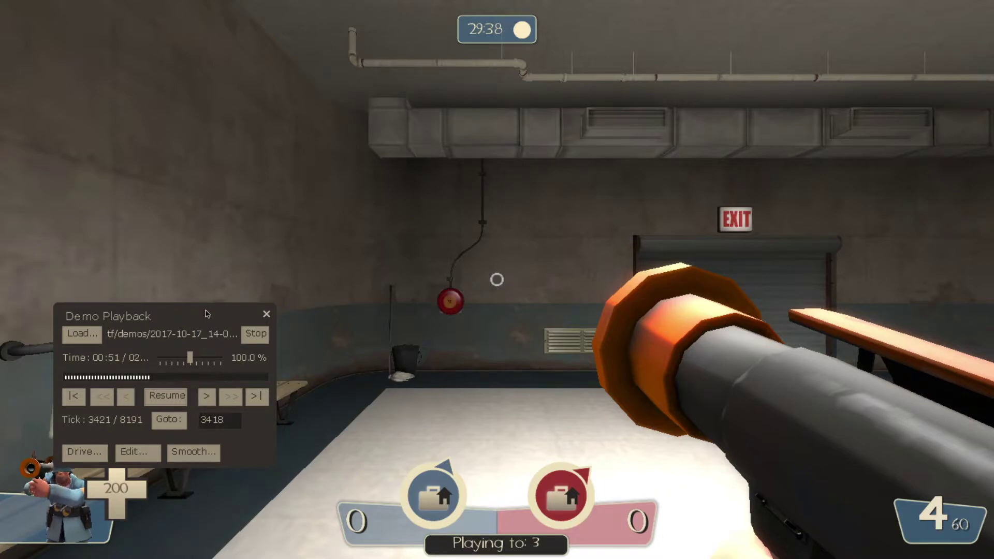
Step: Play the demo briefly onward from the 3418 jump point and pause it, moving the Demo Playback window out of the way
left_click_drag(203, 314, 404, 366)
double_click(422, 475)
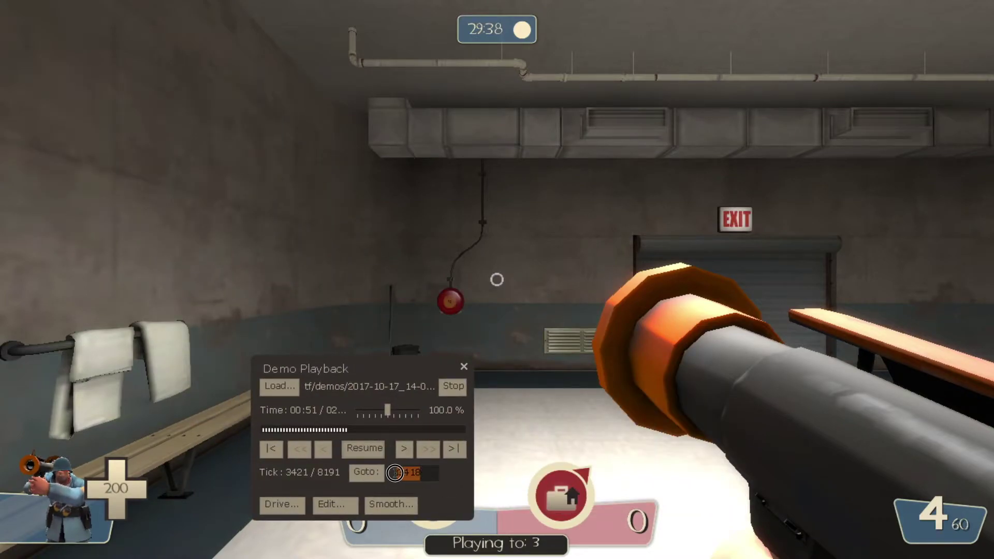
type("3418")
left_click_drag(337, 373, 166, 86)
left_click(180, 162)
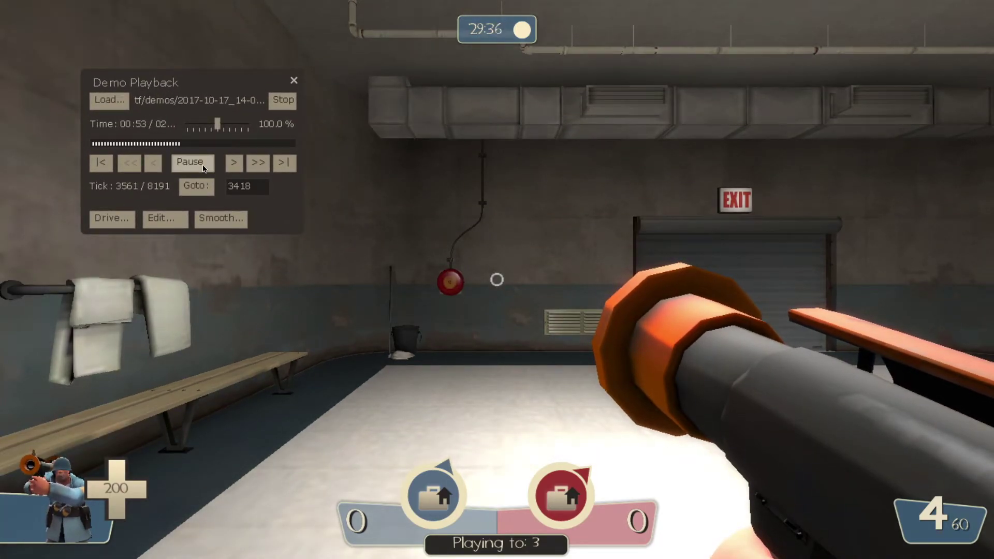
left_click(204, 168)
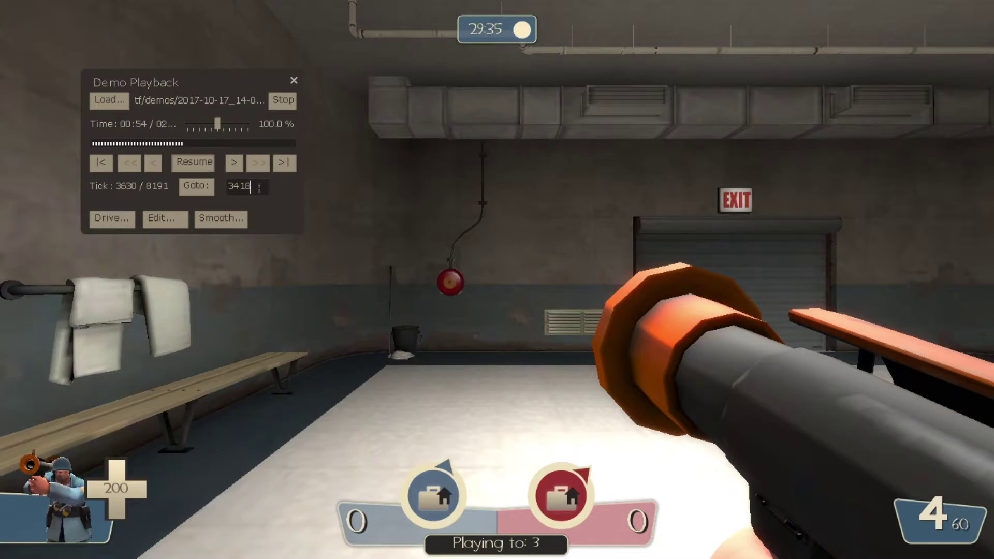
left_click_drag(262, 187, 230, 186)
left_click_drag(228, 84, 159, 26)
Step: Set the game's video resolution to 1920 x 1080 (native) in the options and apply it
key("grave")
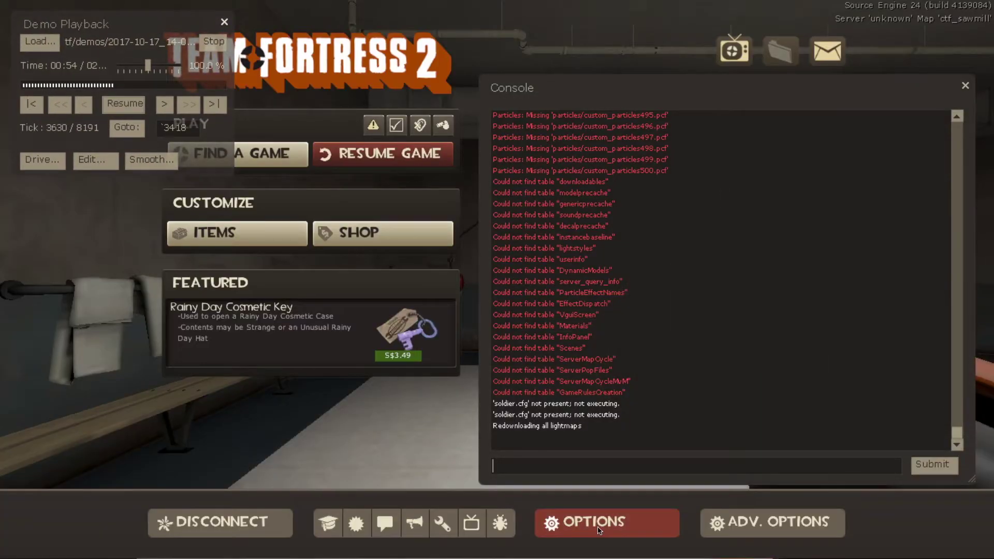
left_click(598, 530)
left_click(491, 166)
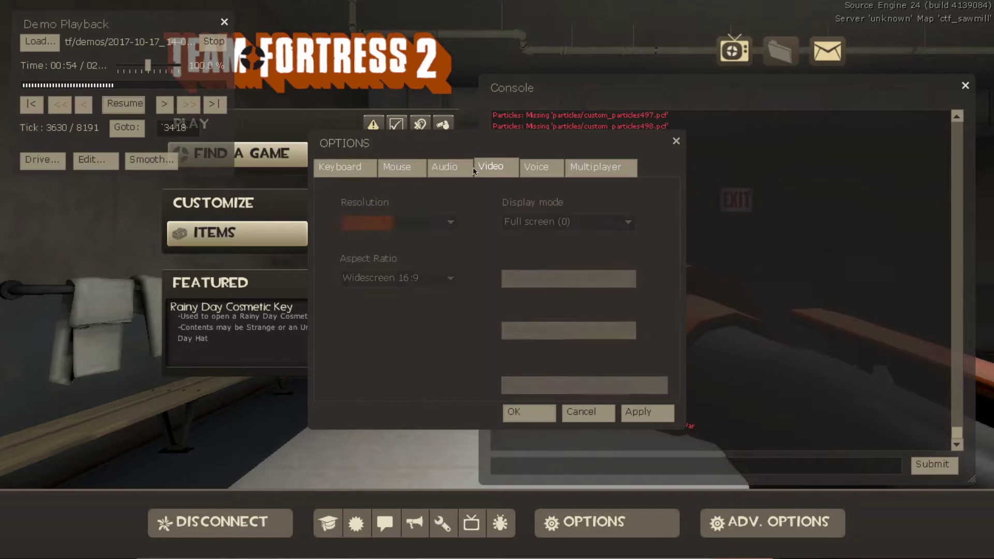
left_click(391, 216)
left_click(407, 226)
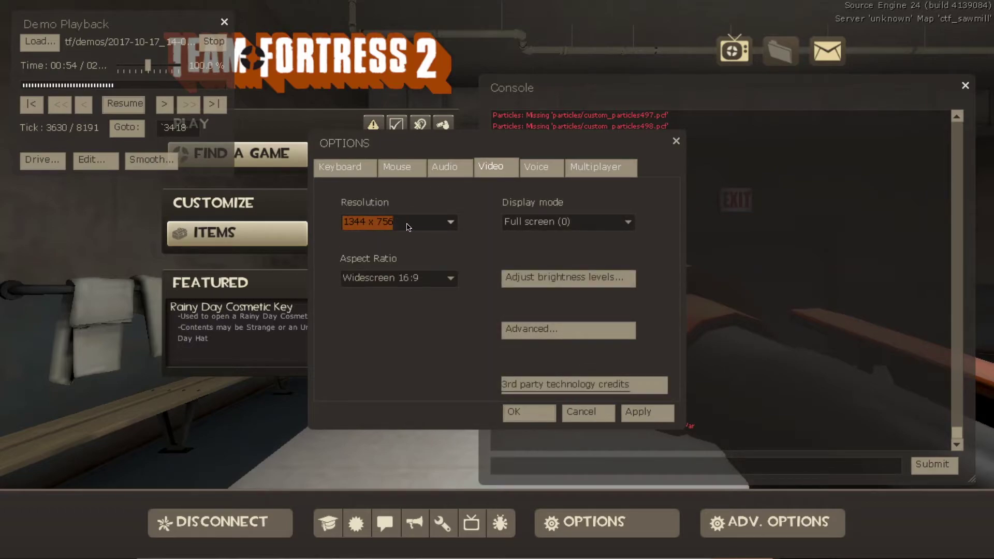
left_click(451, 224)
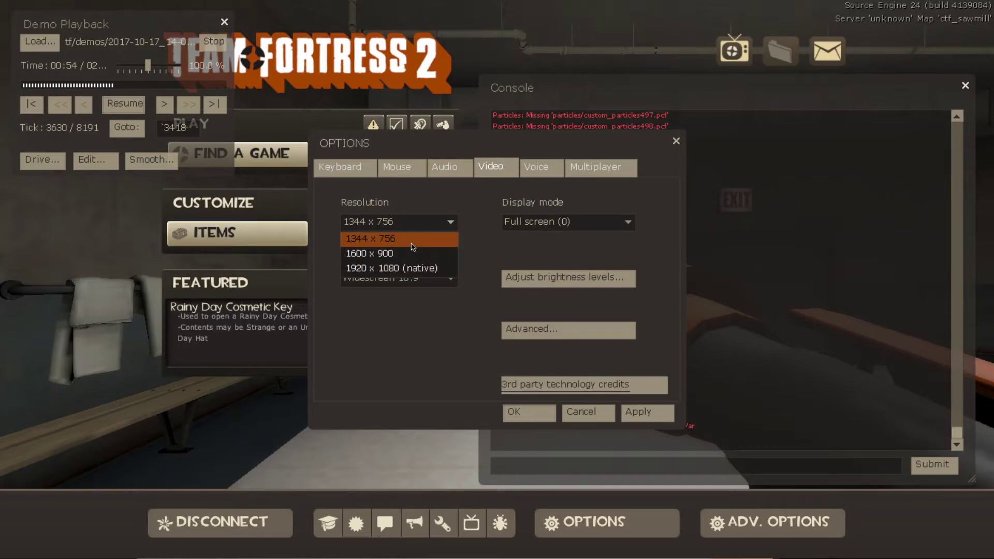
left_click(485, 229)
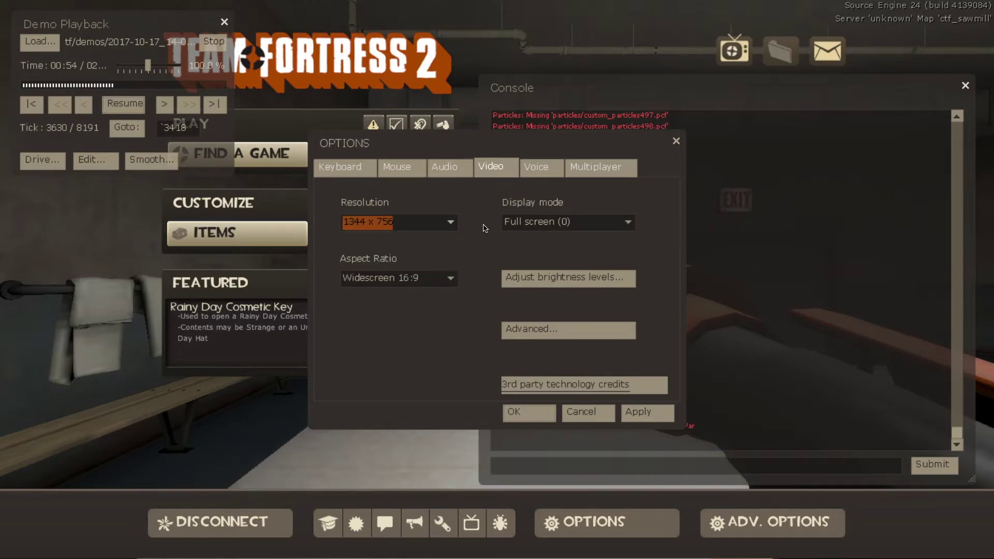
left_click(454, 224)
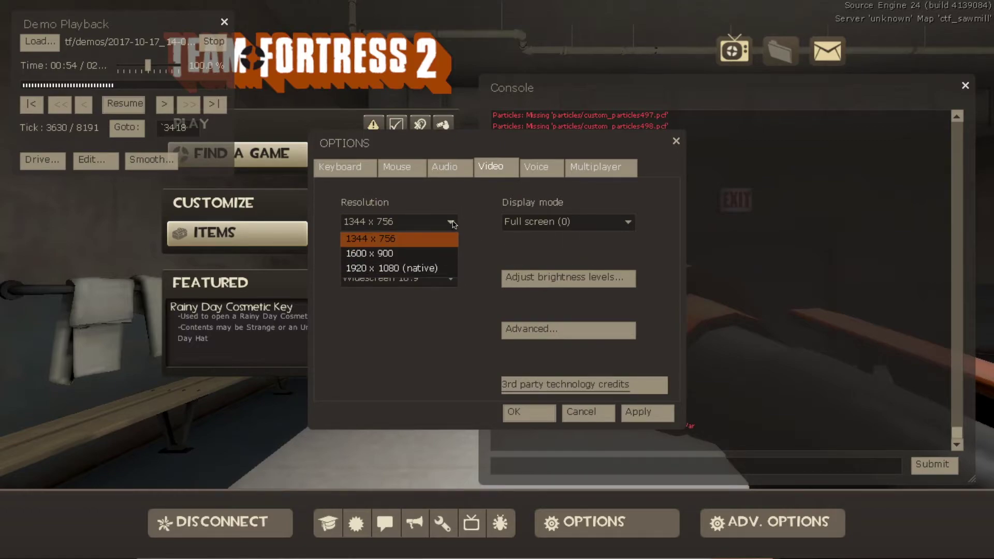
left_click(466, 233)
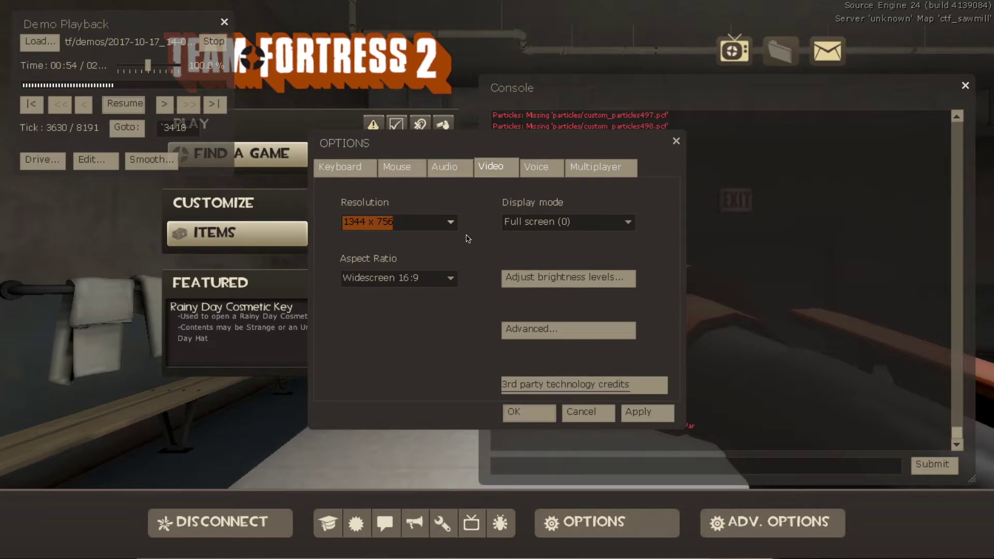
left_click(454, 223)
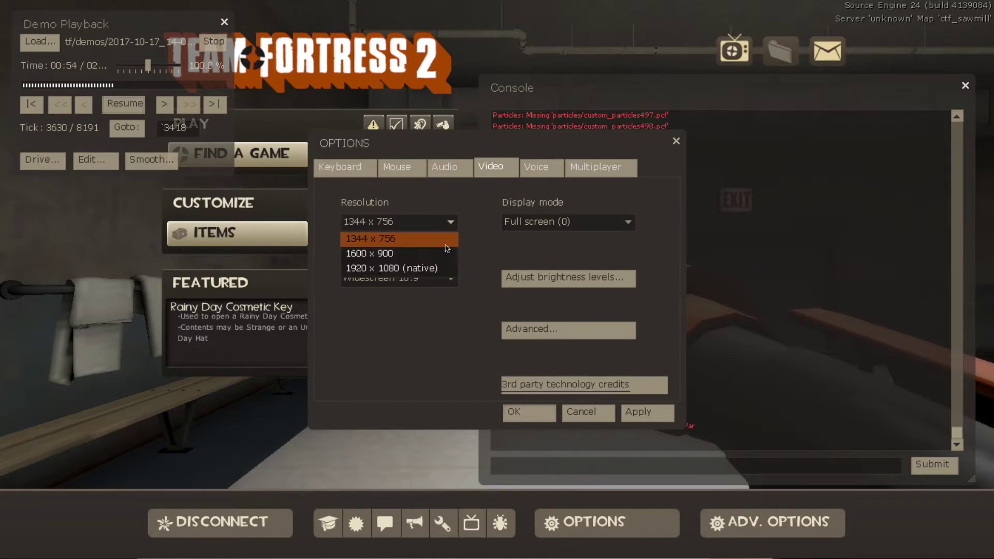
left_click(450, 268)
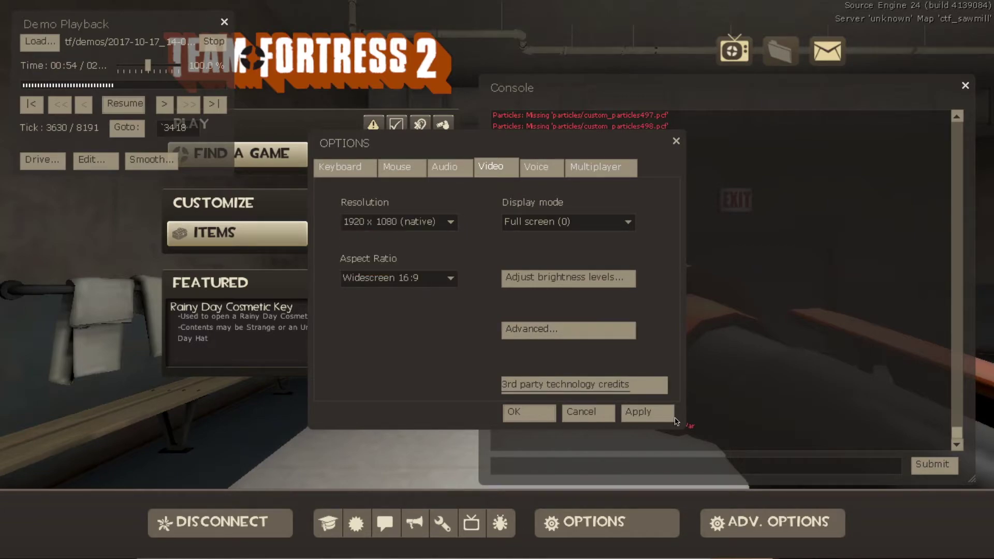
left_click(668, 416)
left_click(528, 412)
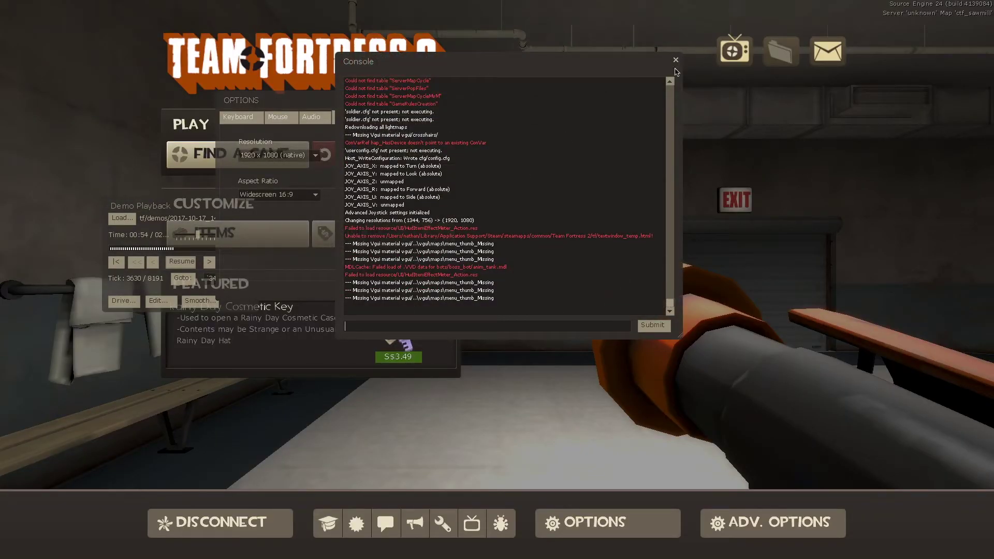
Step: Close the console, leave the garbled overlay for the main menu, and disconnect from the demo
left_click(675, 60)
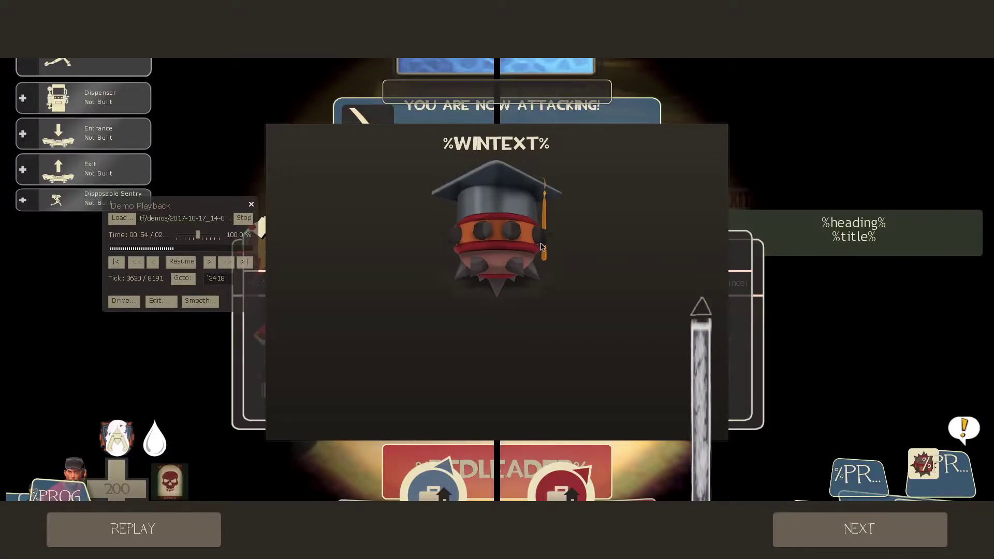
key("Escape")
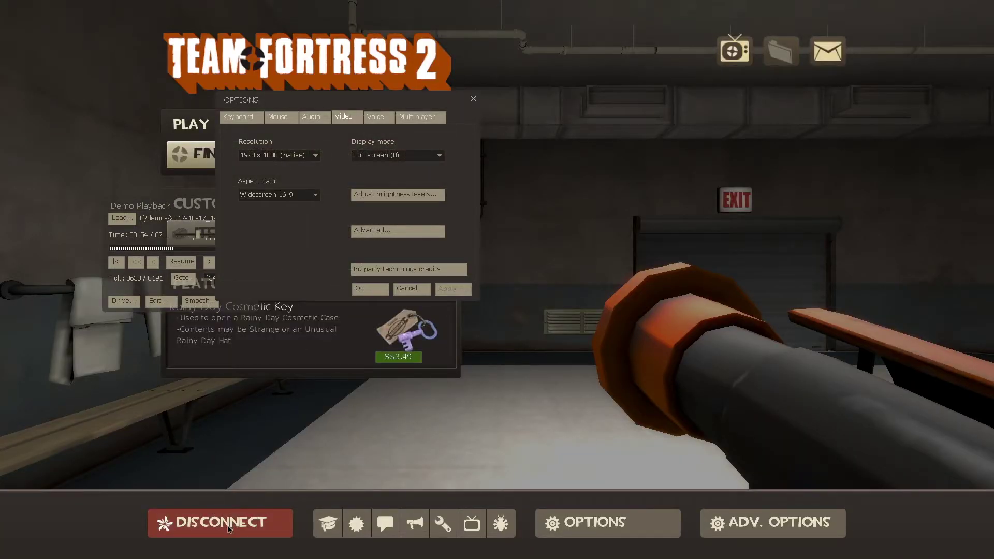
left_click(228, 526)
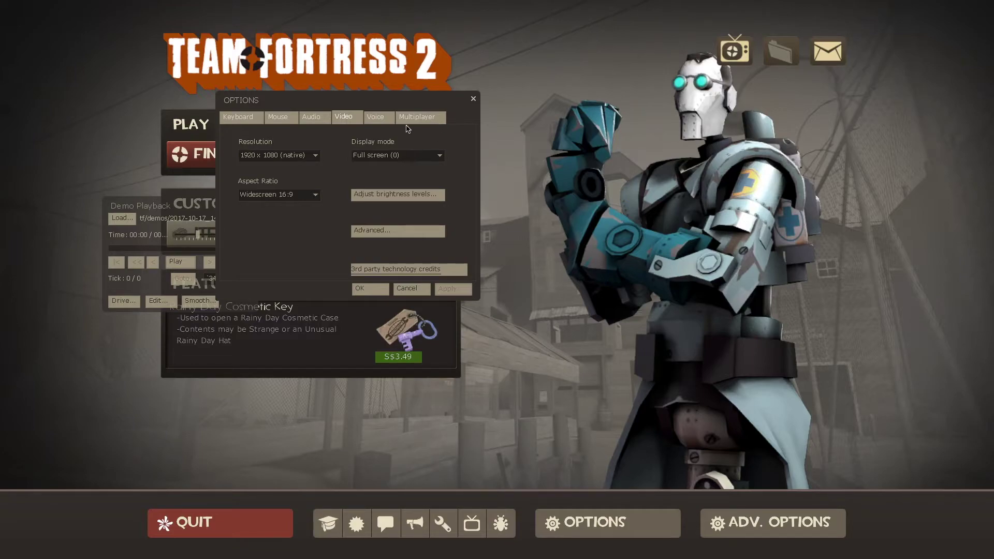
Step: Review the resolution choices and the advanced video settings, and close the options without changing anything
left_click(302, 158)
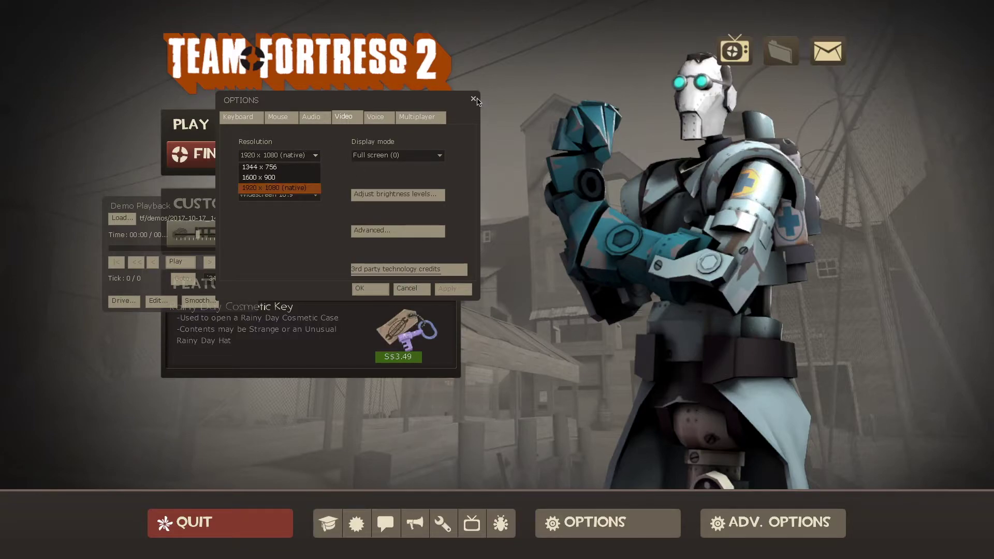
left_click(400, 231)
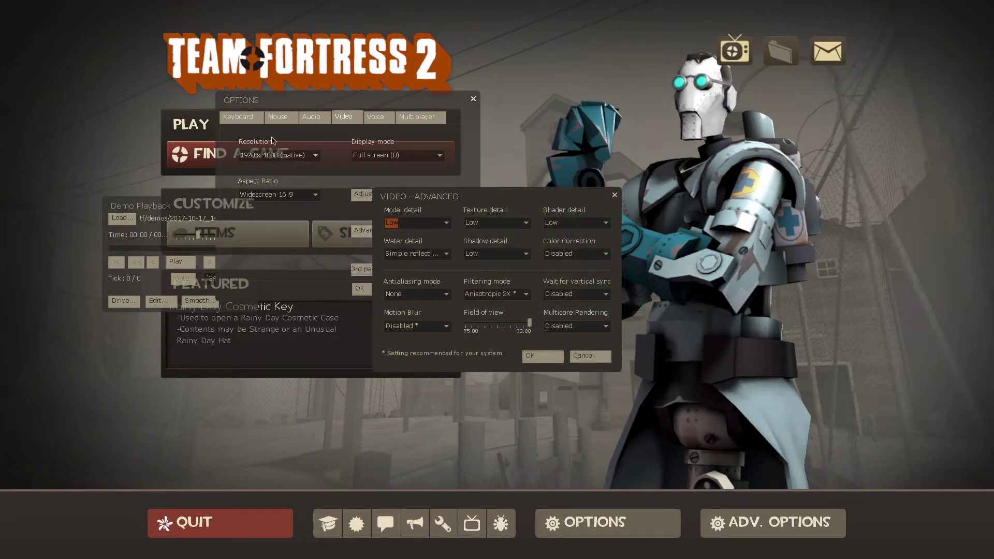
left_click(615, 194)
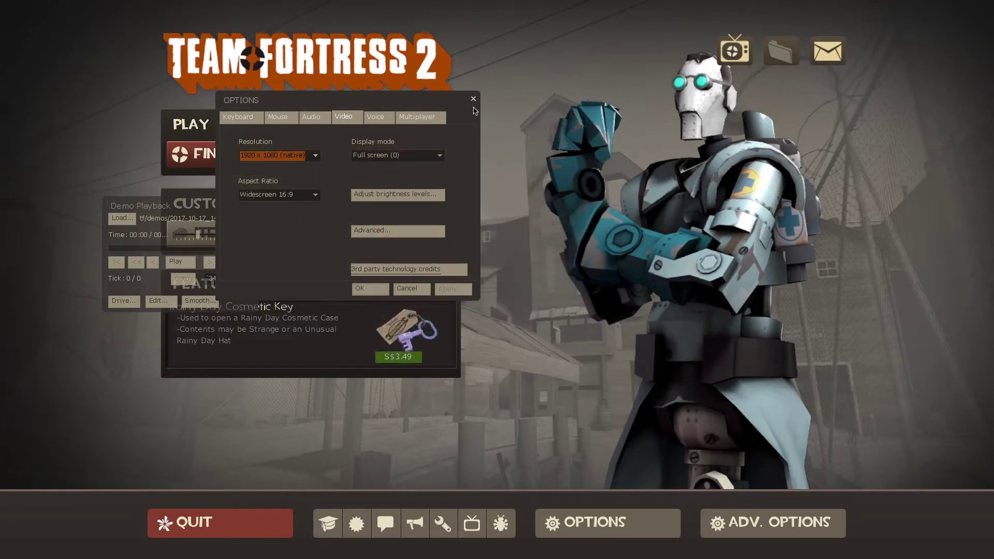
left_click(473, 98)
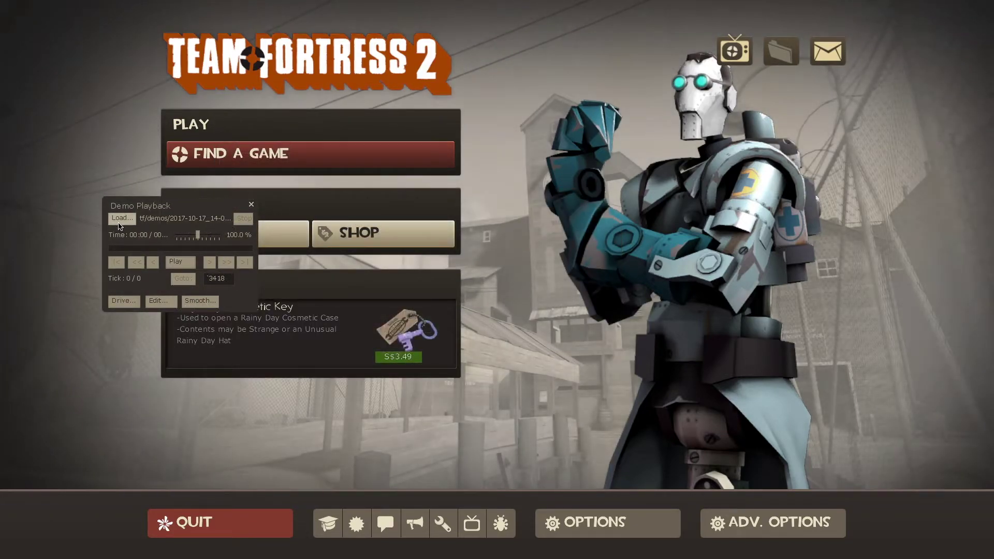
Step: Try to load 2017-10-17_14-06-15.dem from the demos folder into Demo Playback
left_click(122, 218)
left_click(431, 226)
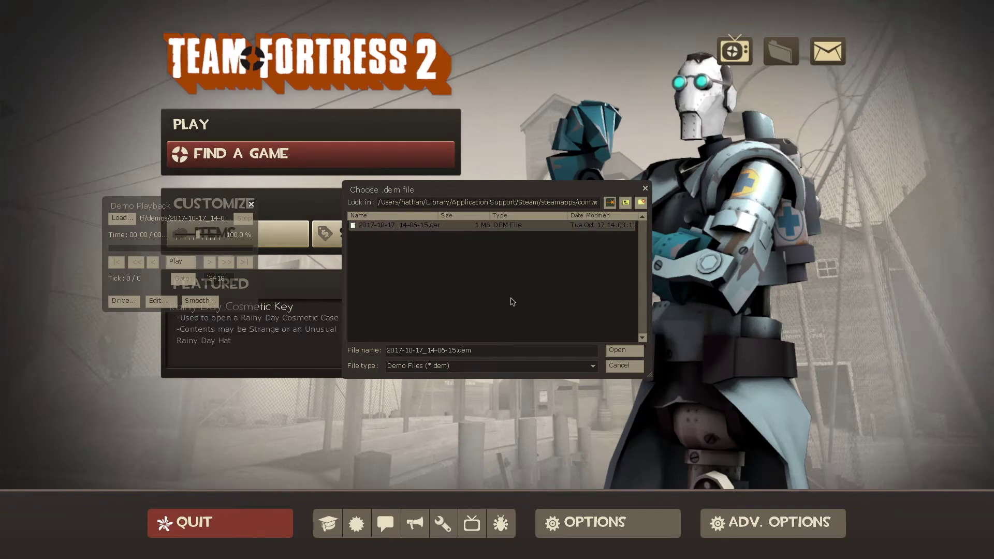
left_click(635, 351)
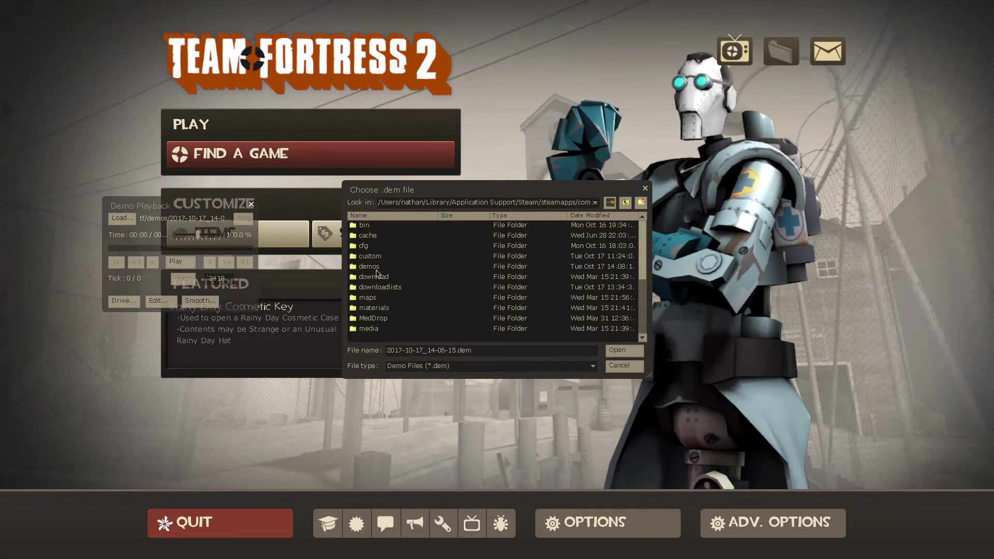
left_click(380, 266)
double_click(382, 267)
left_click(437, 226)
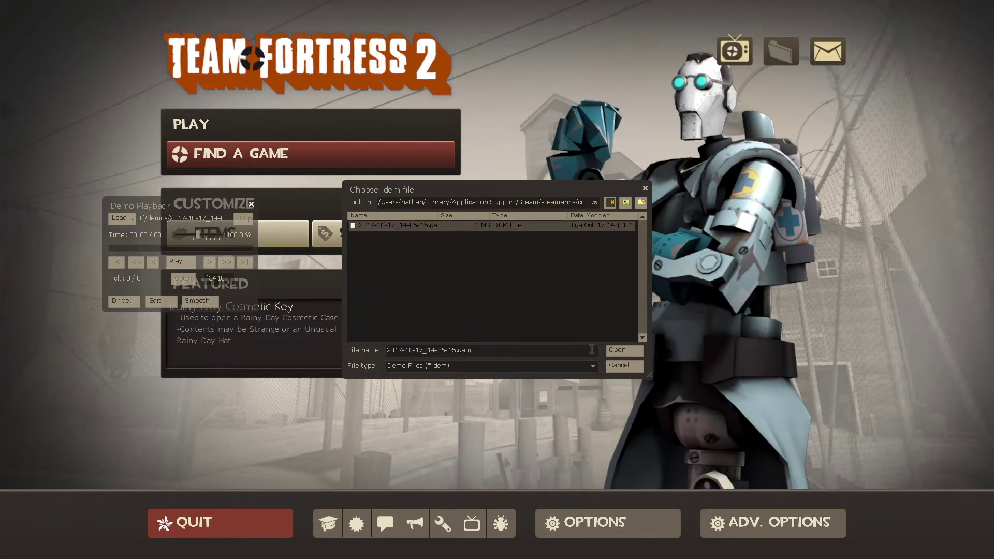
left_click(623, 352)
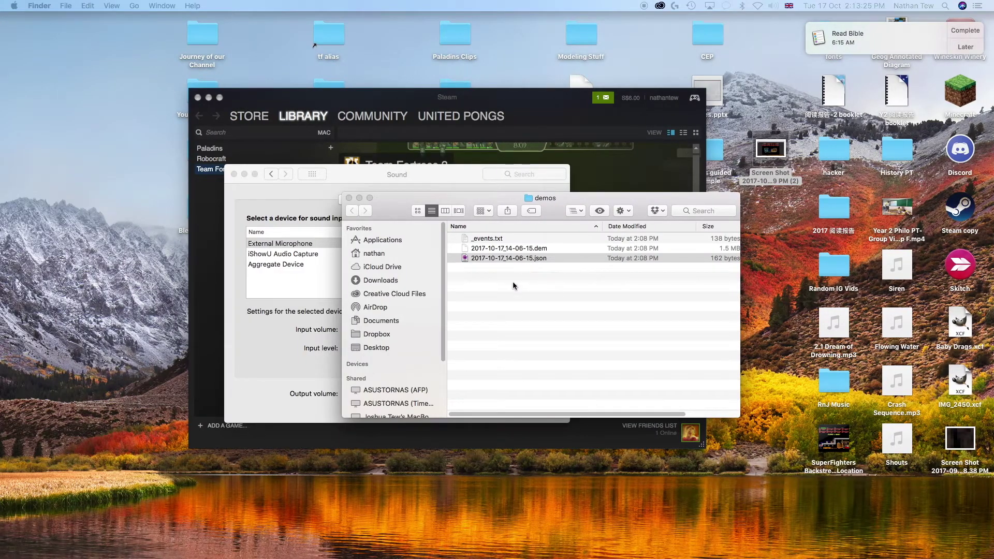
Step: Switch to Steam and launch Team Fortress 2 again from the library
mouse_move(395, 520)
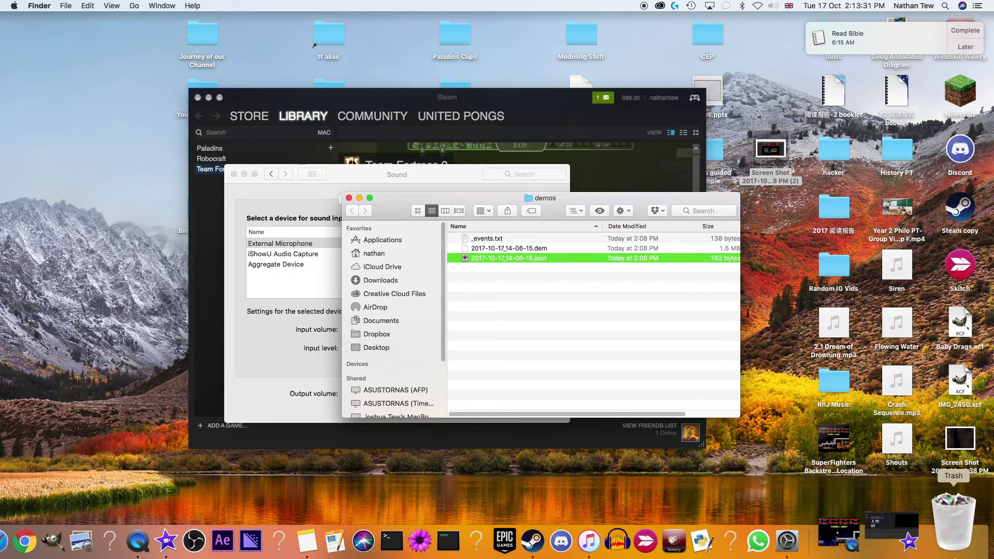
left_click(583, 521)
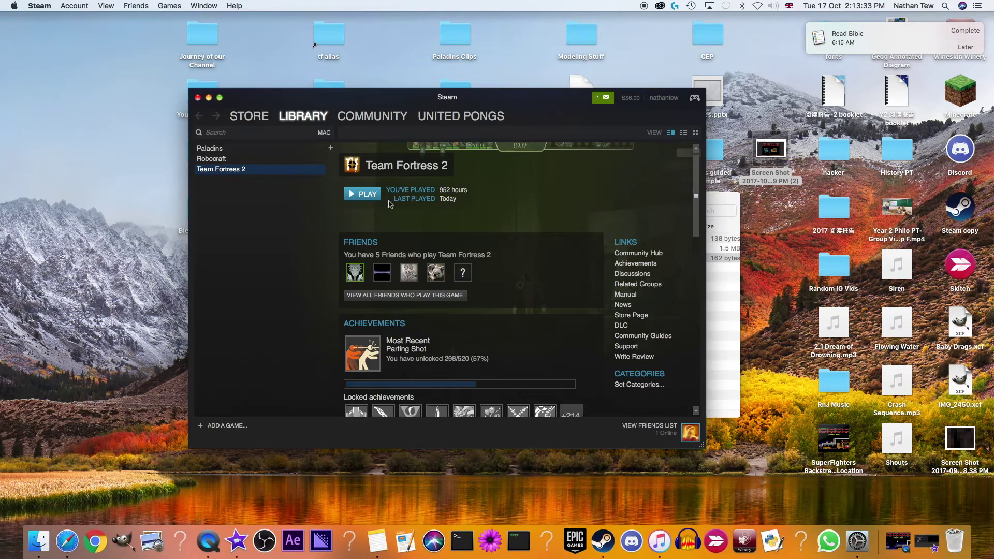
left_click(365, 195)
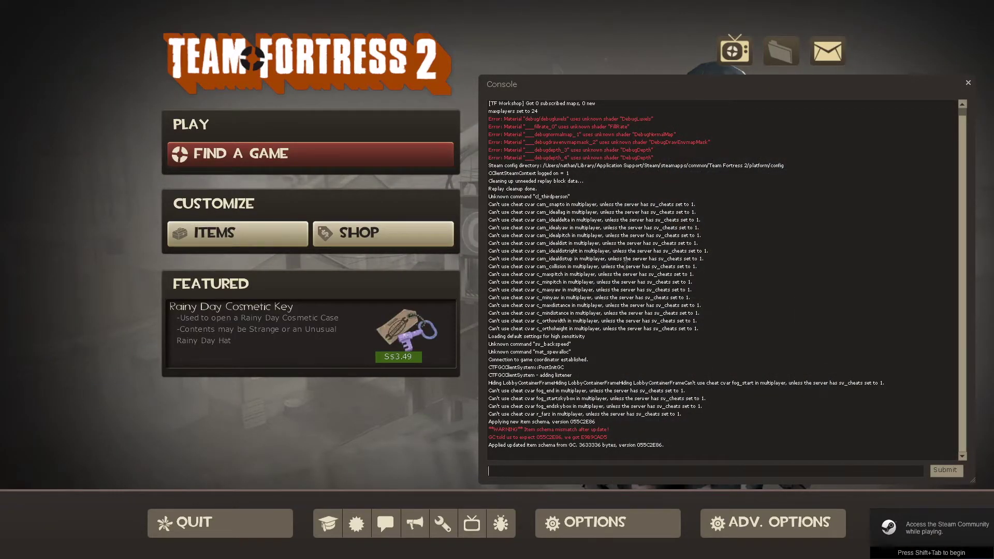
Step: Bring up Demo Playback with the console command demoui and load 2017-10-17_14-06-15.dem from the demos folder
type("demoui")
key("Return")
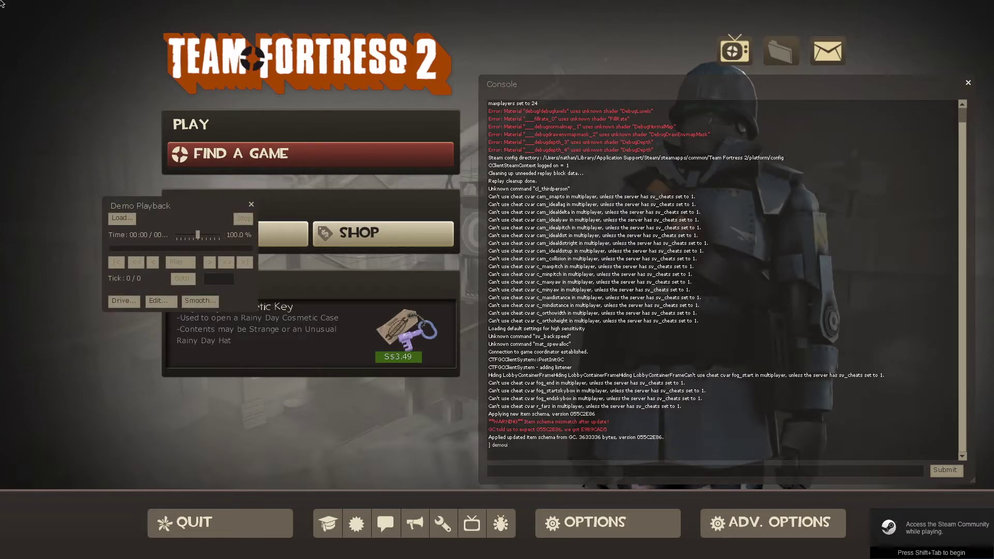
left_click(124, 219)
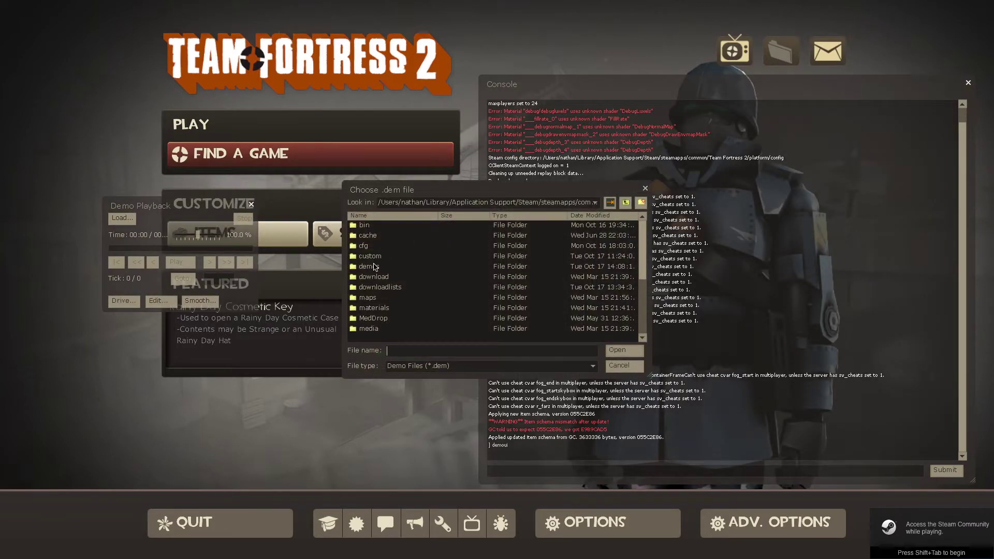
double_click(375, 266)
left_click(365, 224)
left_click(617, 350)
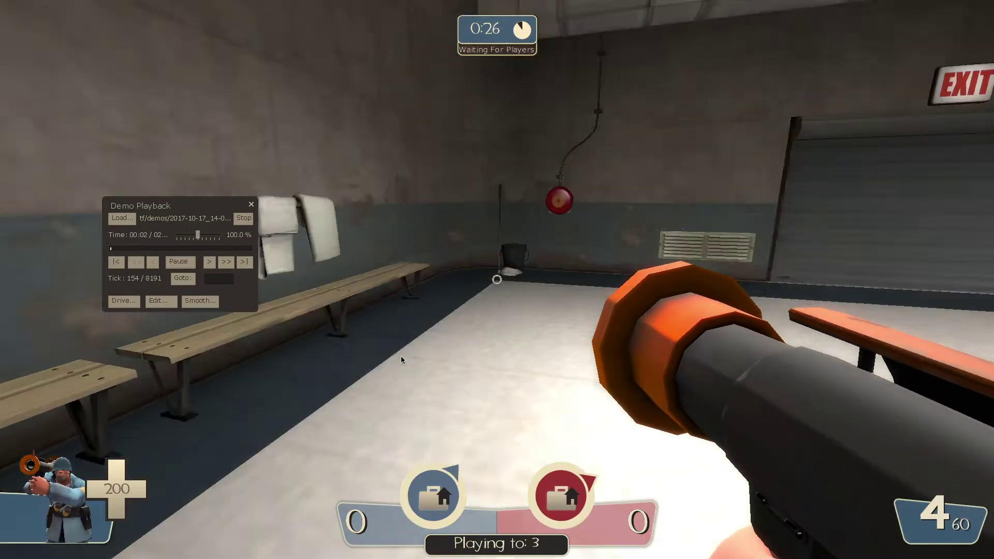
Step: Pause the demo near its start, move the Demo Playback window aside, and close that window
left_click(180, 262)
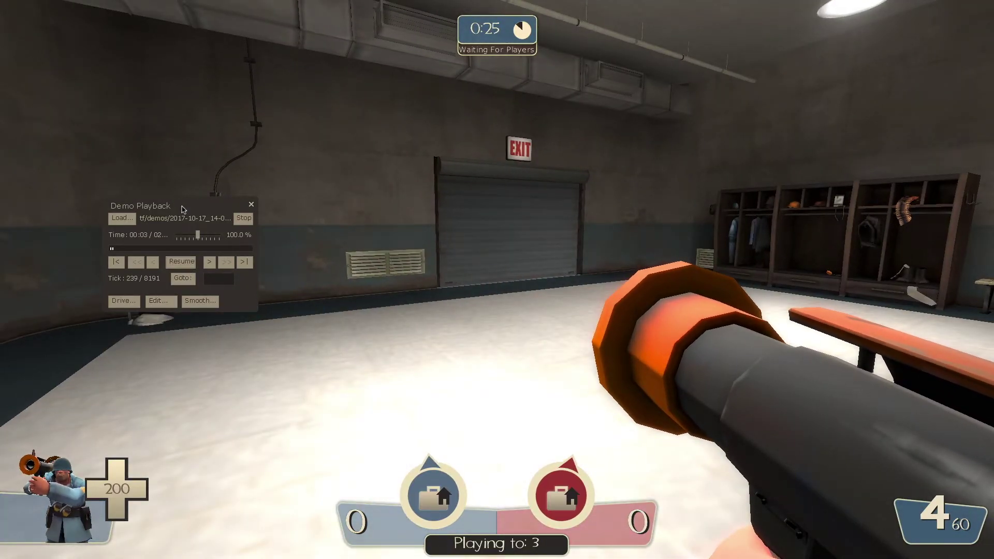
left_click_drag(182, 209, 177, 83)
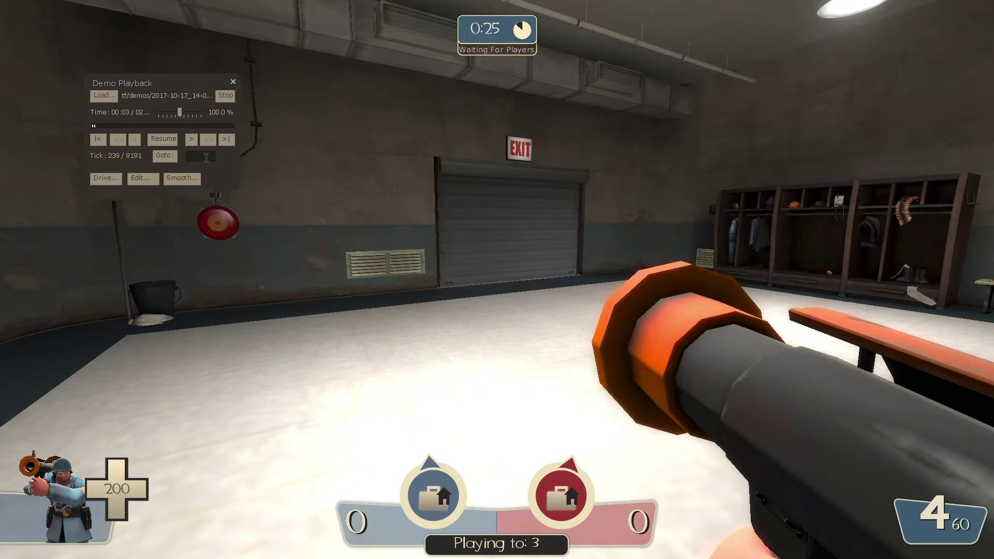
key("grave")
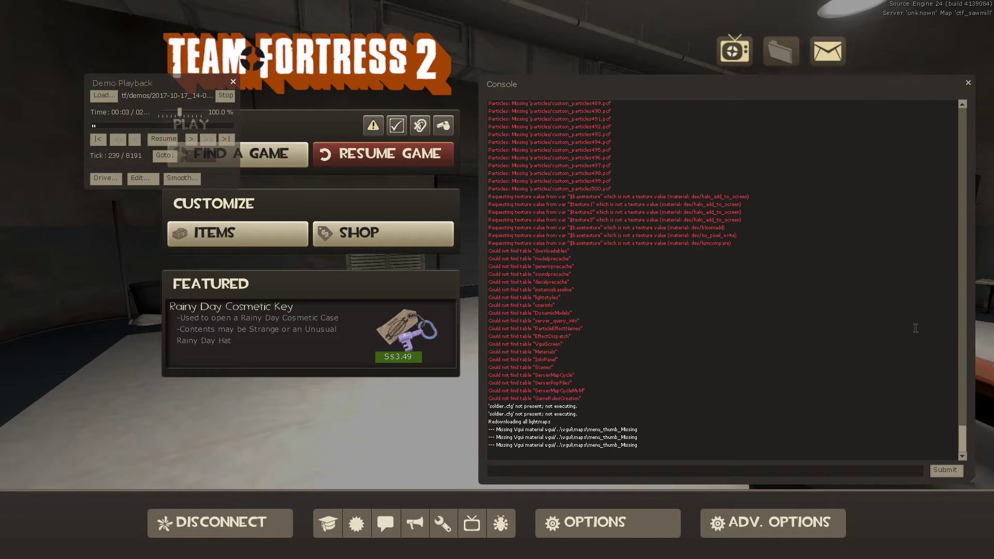
key("grave")
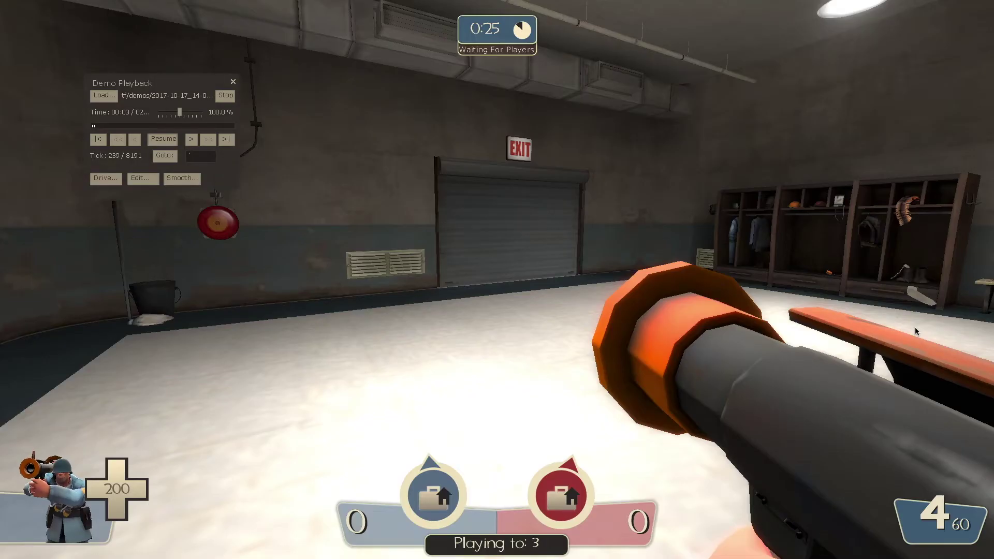
type("p")
key("BackSpace")
key("BackSpace")
left_click(233, 82)
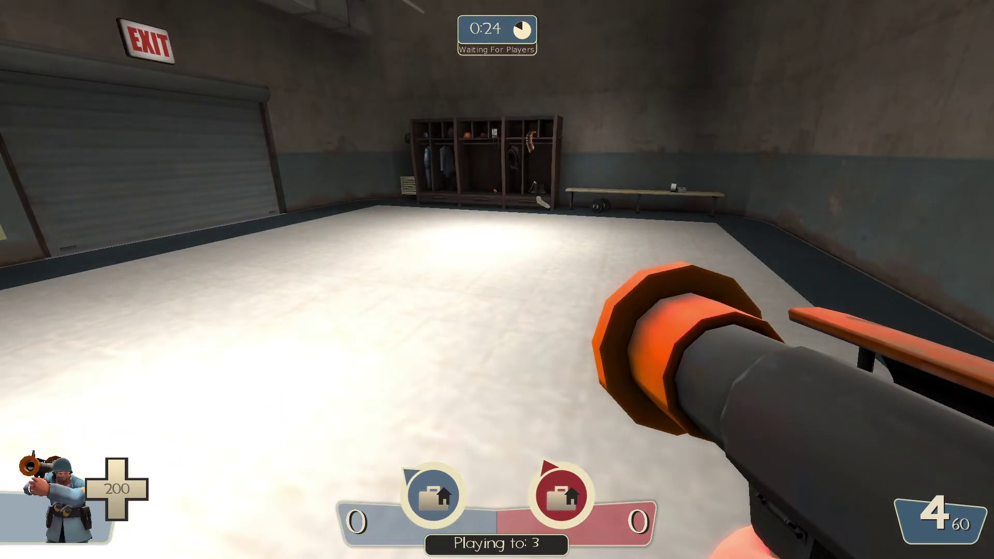
Step: Bind P to toggling demo pause with the console command bind p "demo_togglepause" and return to the demo
key("grave")
type("bind")
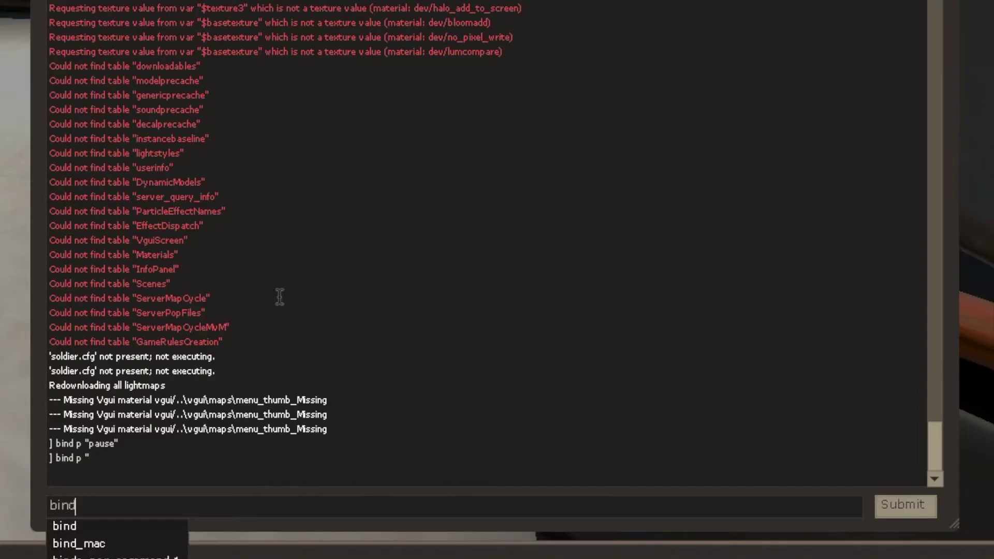
type(" p \"demo")
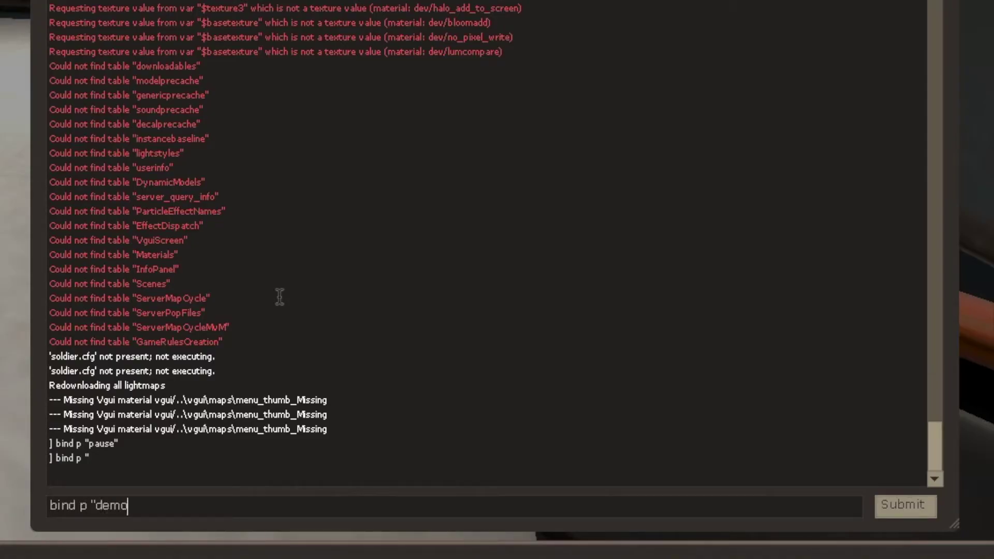
type("_togglepause\"")
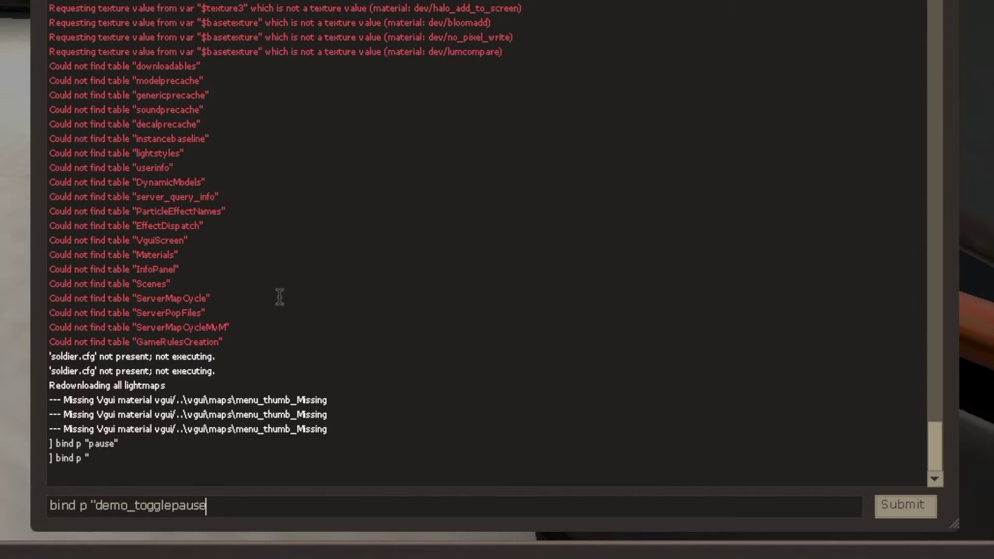
key("Return")
key("Escape")
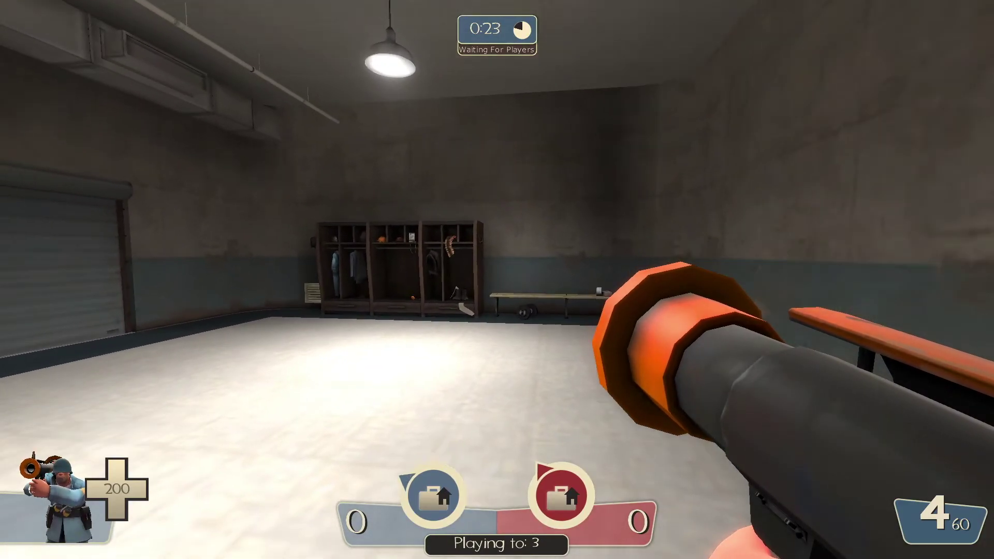
Step: Hide the HUD with the console command cl_drawhud 0 and return to the demo view
key("grave")
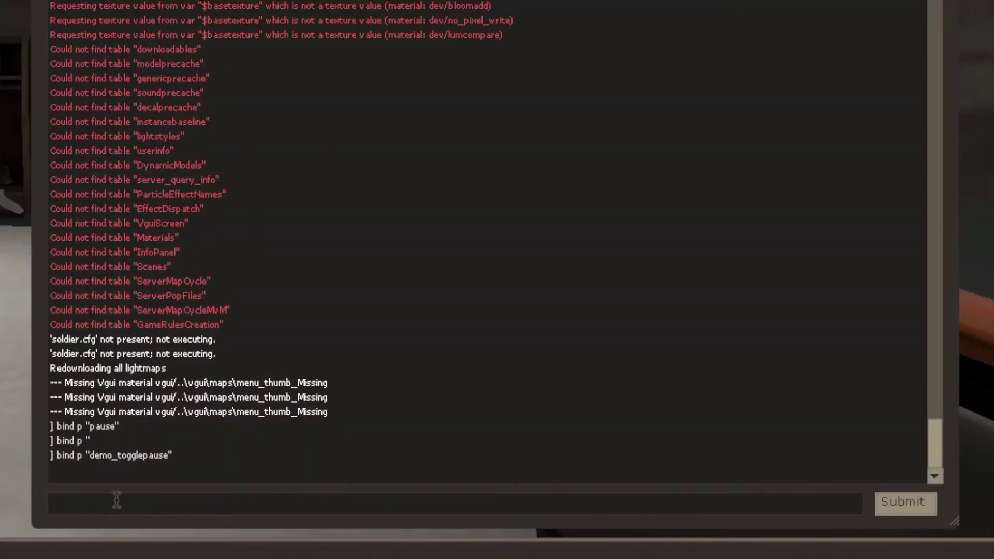
left_click(522, 468)
type("cl_drawhud")
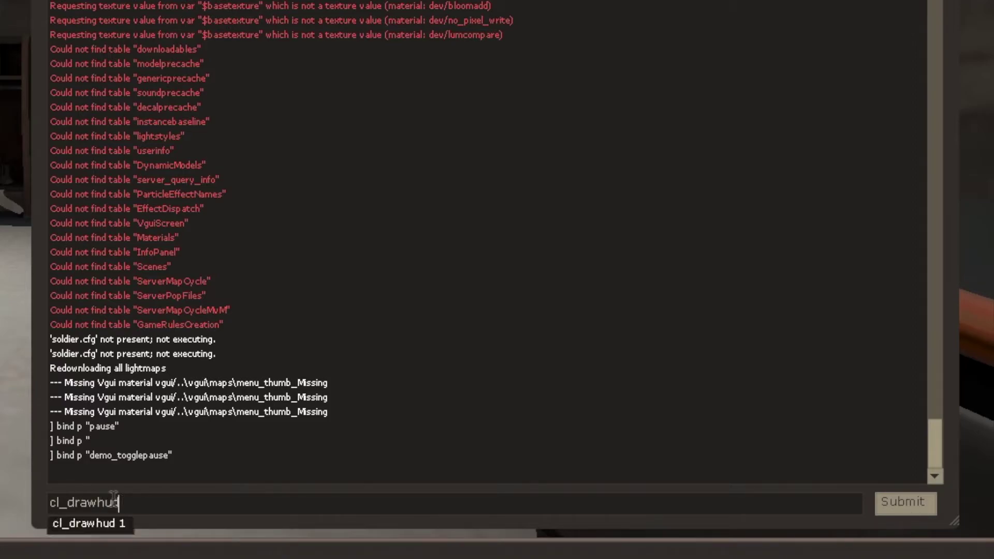
type("0")
key("Return")
key("grave")
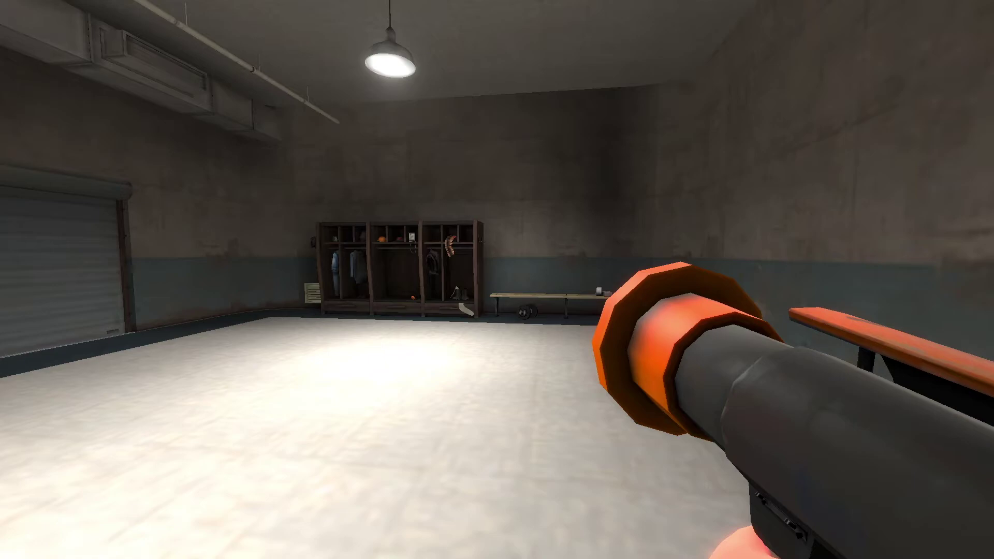
key("grave")
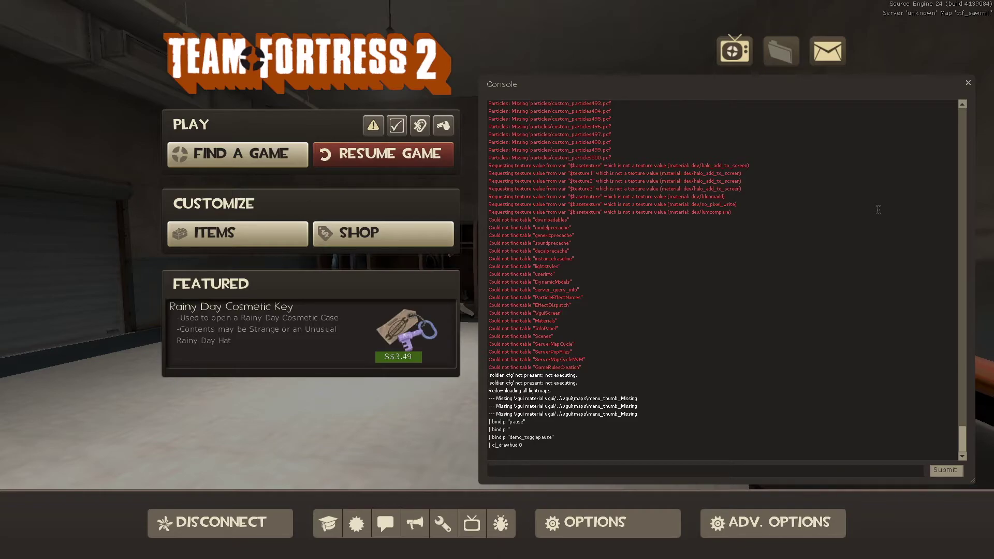
key("grave")
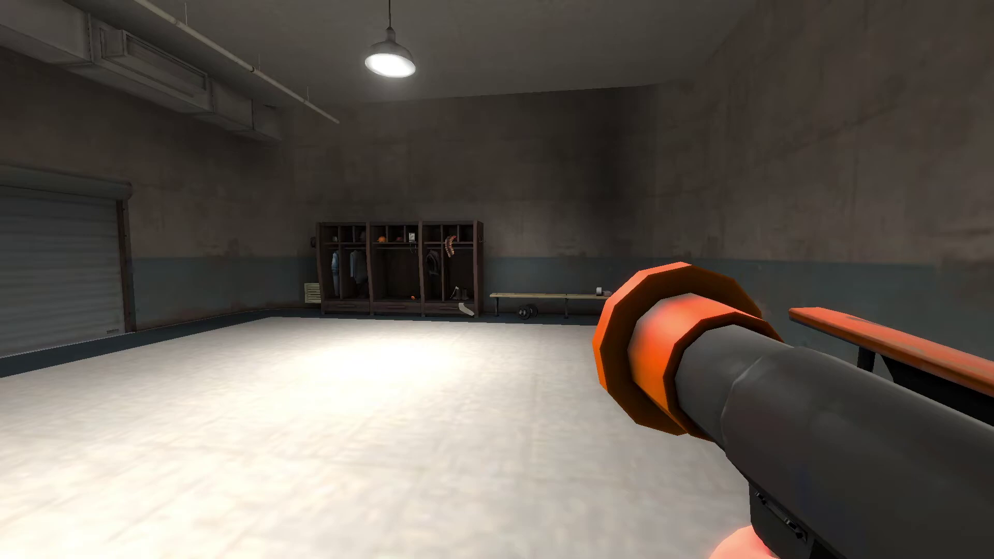
key("grave")
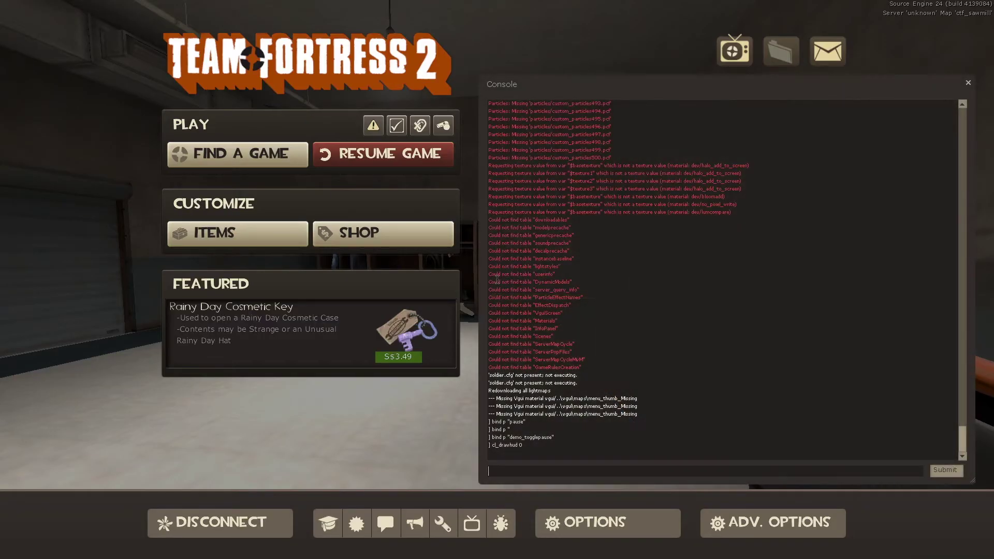
key("grave")
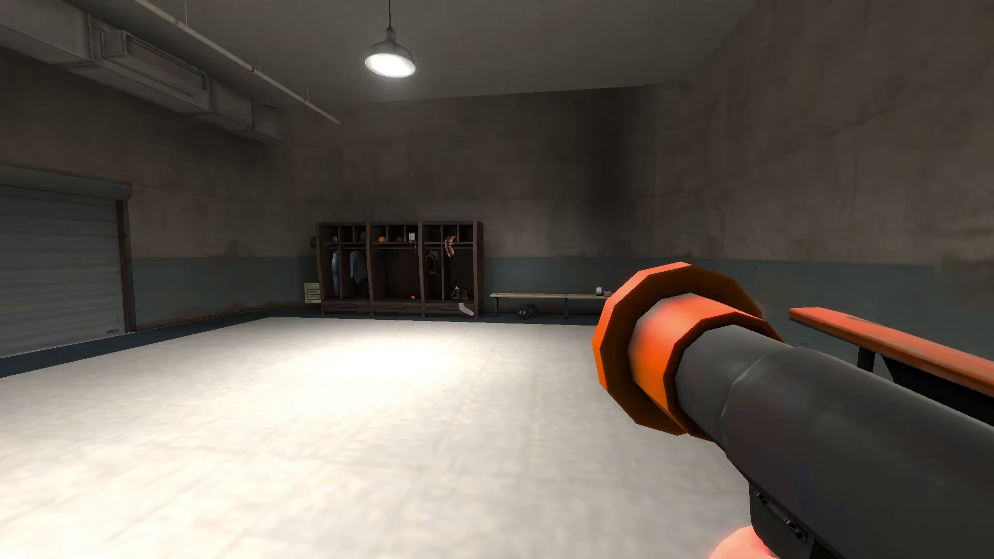
Step: Hide the weapon viewmodel with the console command r_drawviewmodel 0 and return to the demo view
key("grave")
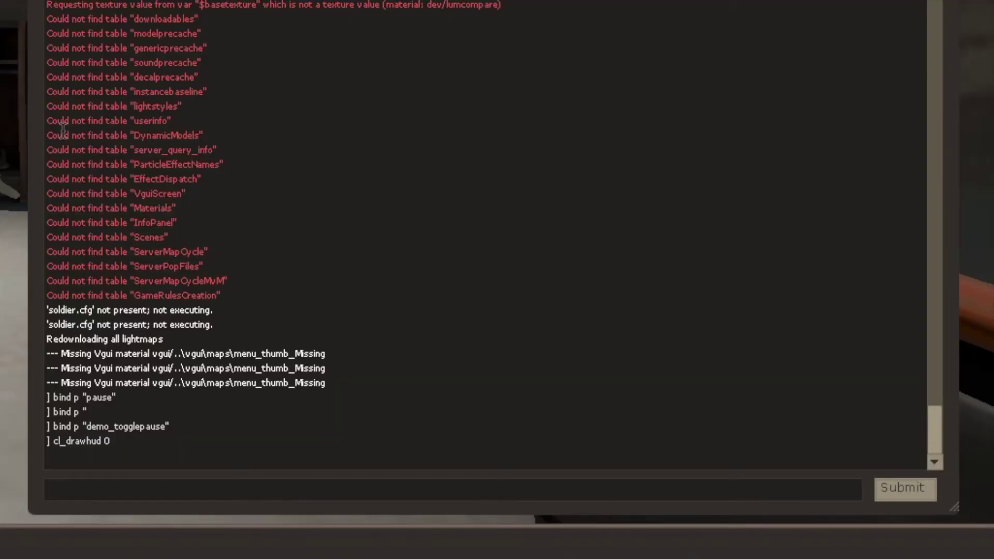
type("r_")
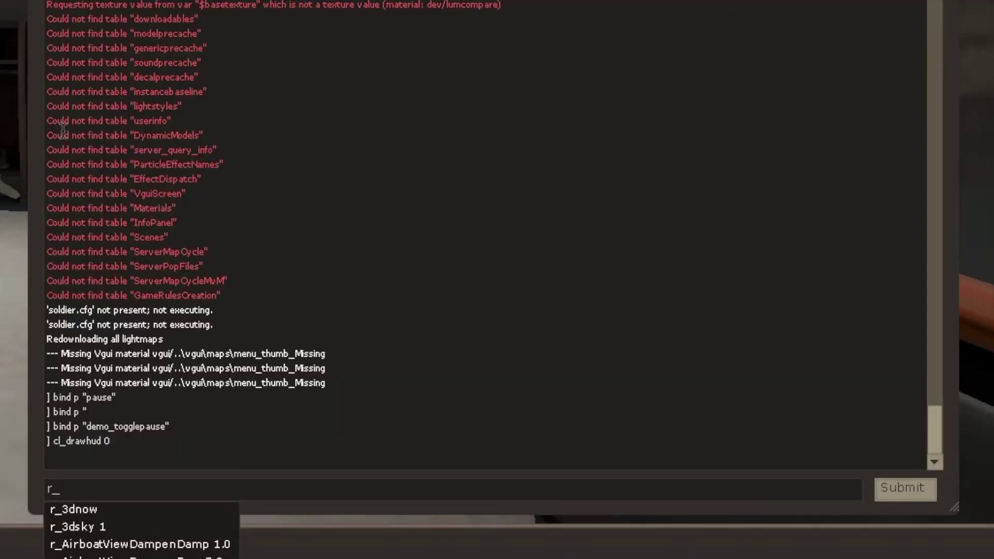
type("drawv")
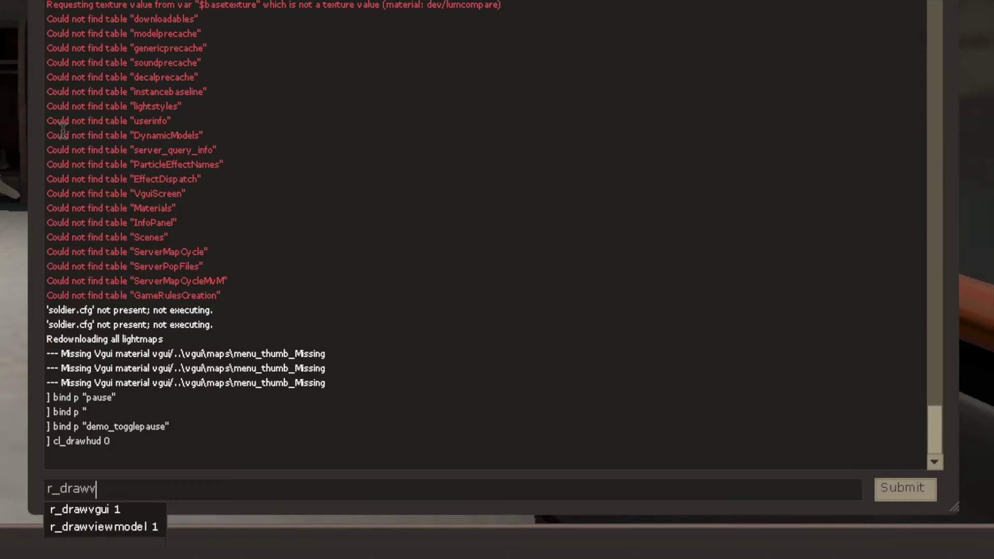
type("i")
key("Tab")
type("0")
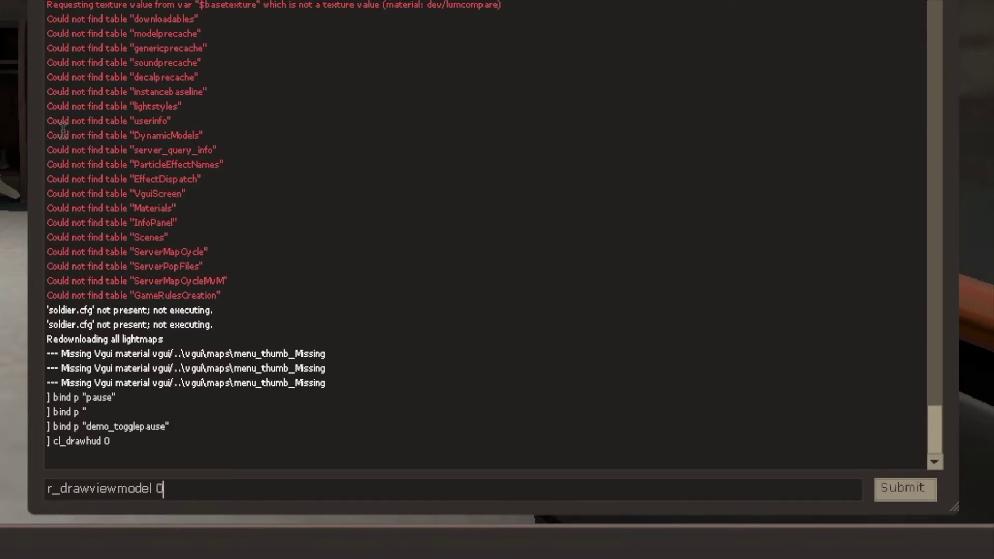
key("Return")
key("Escape")
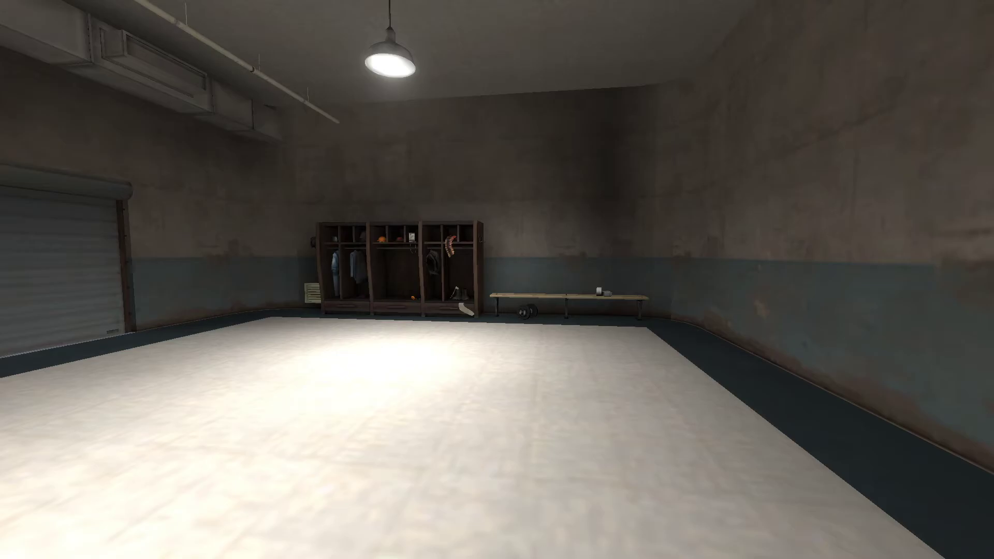
Step: Set the capture frame rate to 30 with the console command host_framerate 30
key("Escape")
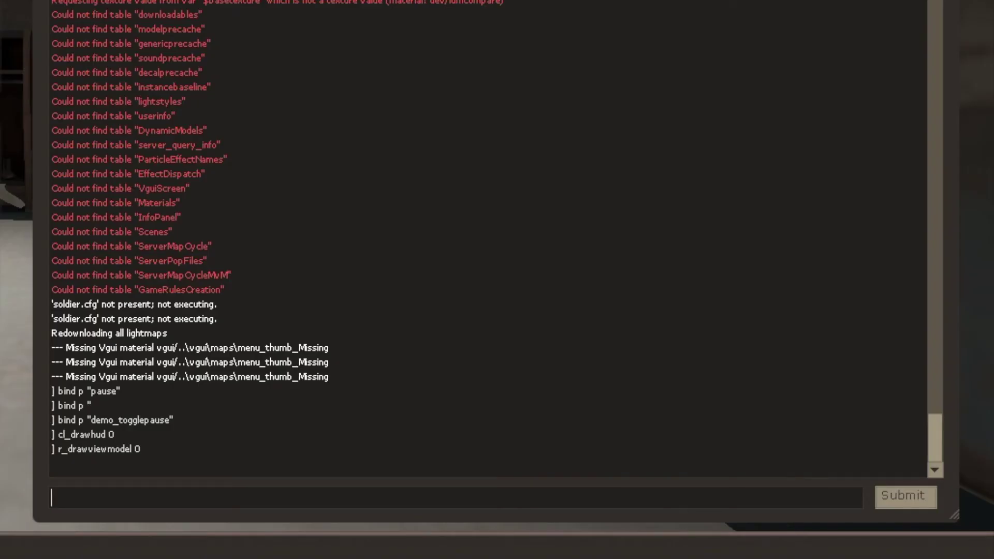
type("host_framerate")
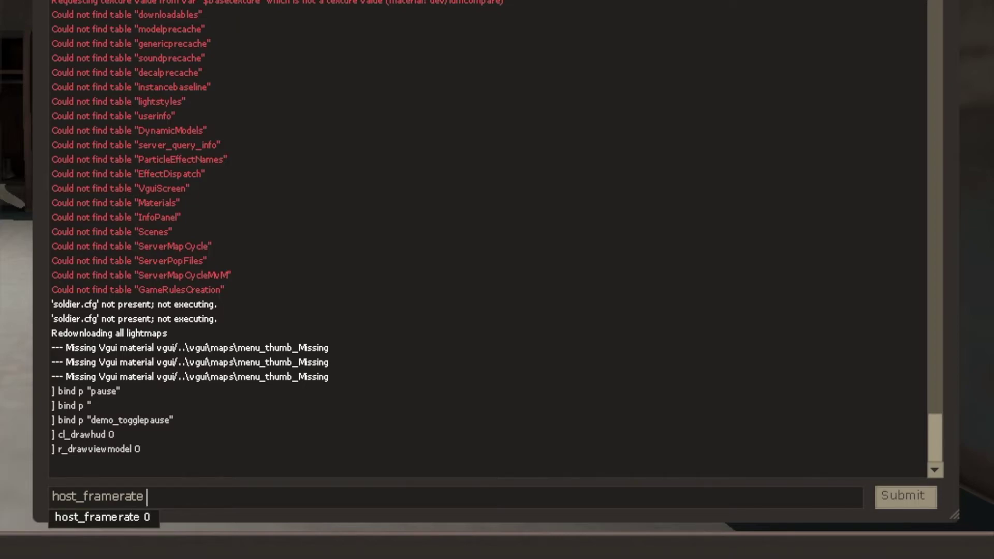
type("60")
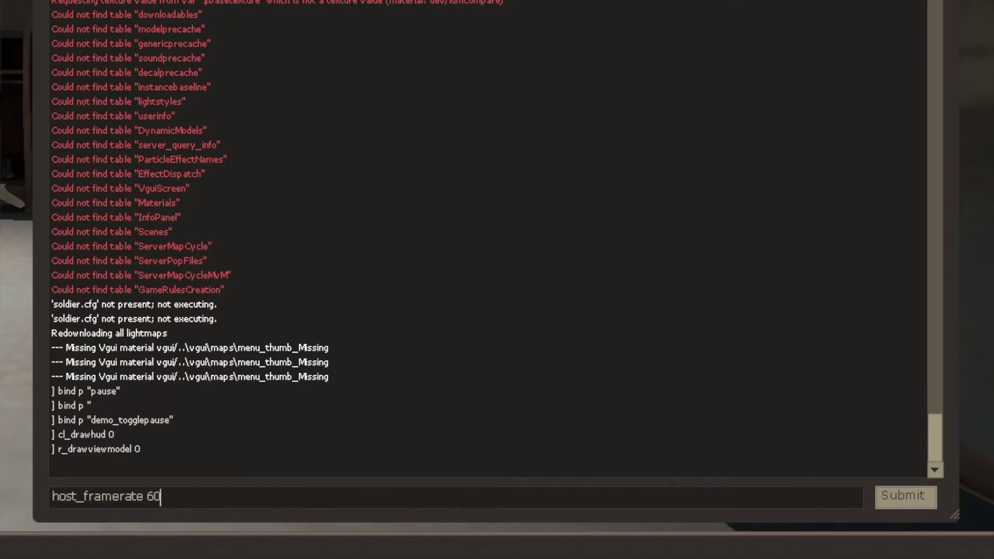
key("BackSpace")
key("BackSpace")
type("30")
key("Return")
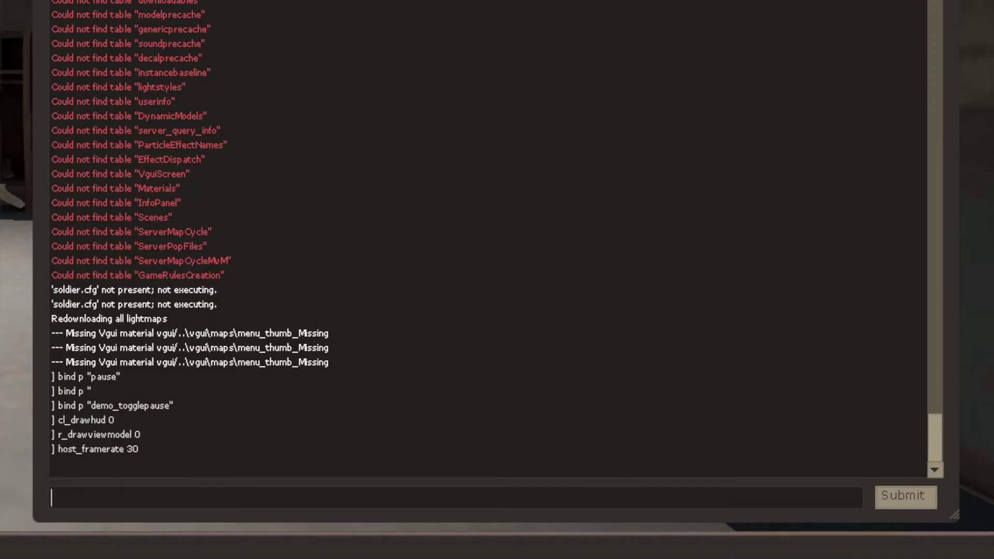
Step: Start recording a movie named test in H.264 with the console command startmovie test h264 and return to the demo view
type("s")
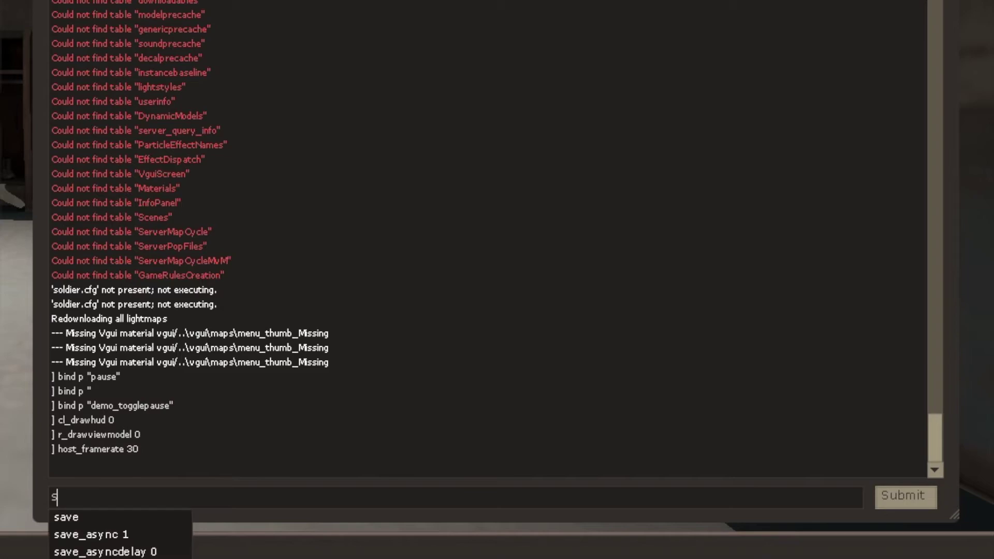
type("tartmovie")
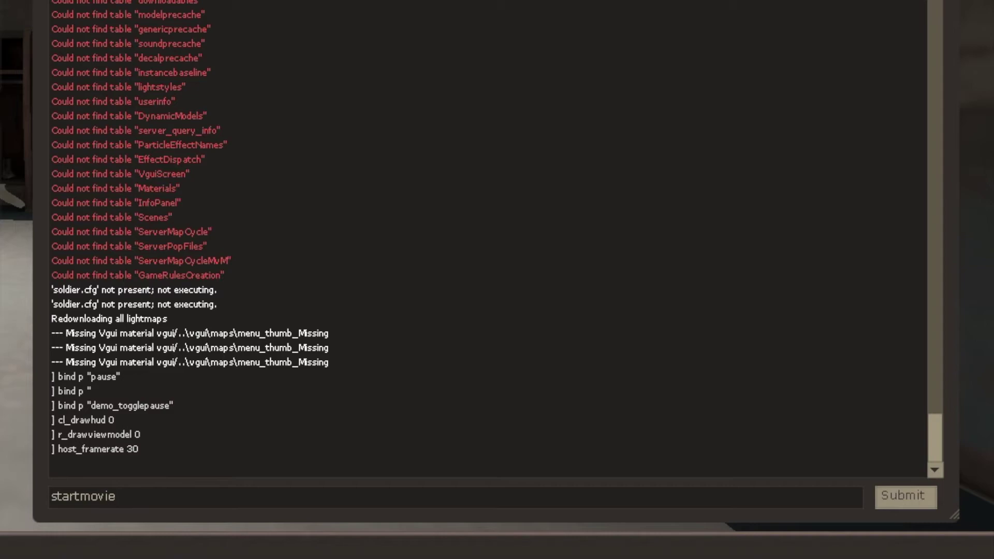
type("test ")
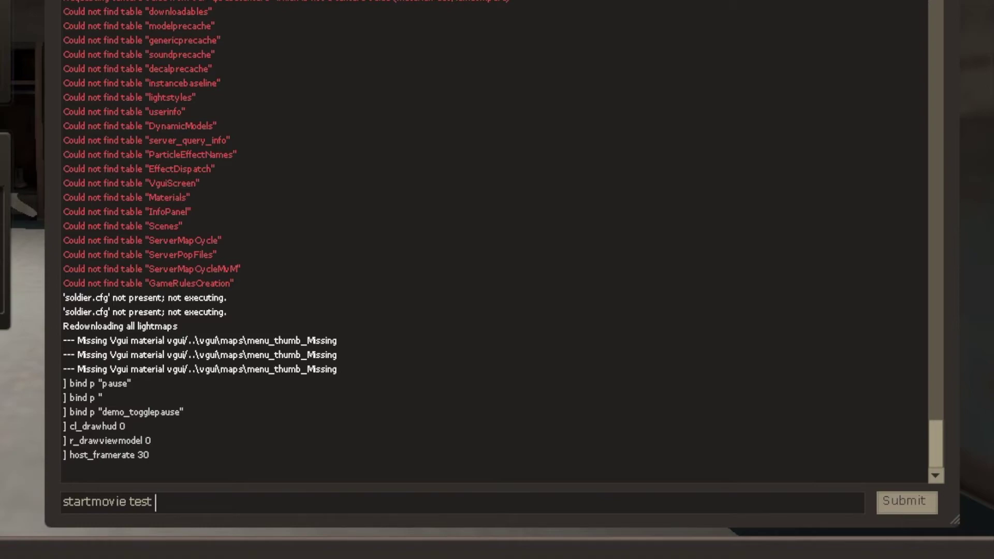
type("h264")
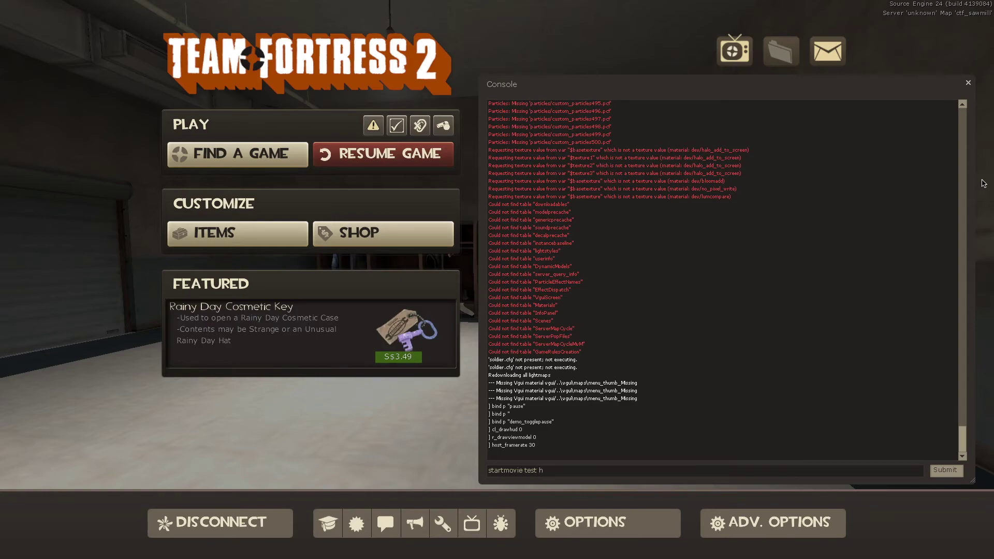
type("264")
key("Return")
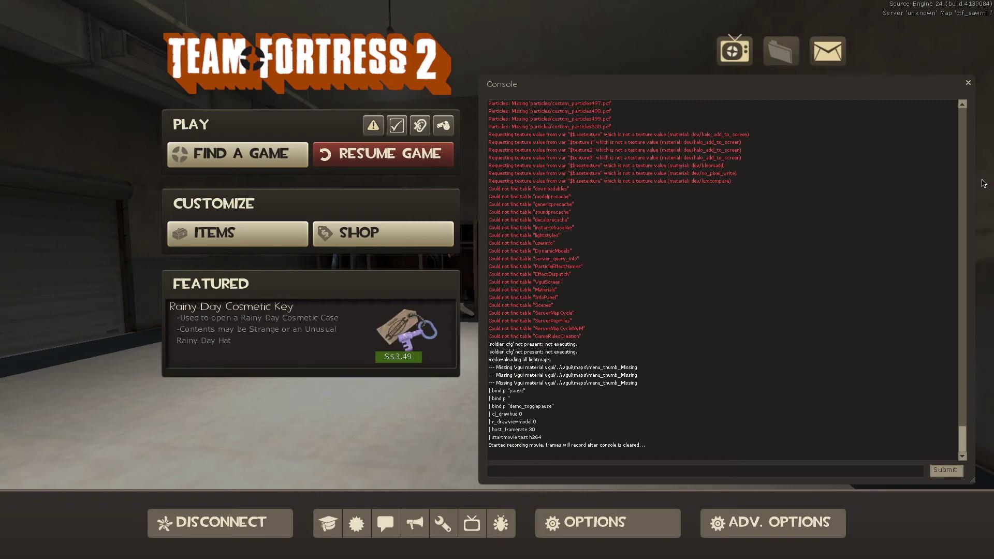
key("Escape")
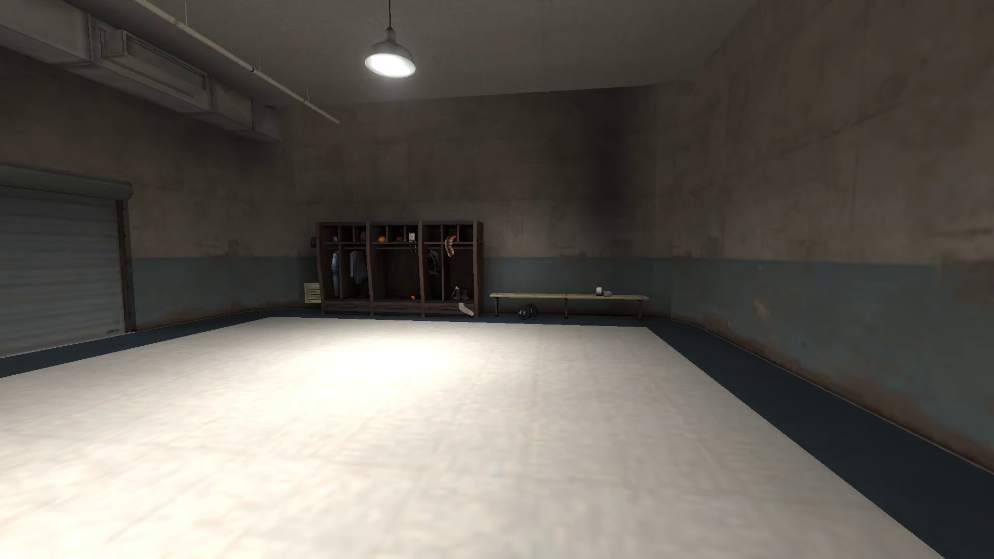
Step: Let the demo play for a few seconds of spawn room footage and stop the movie recording with the console command endmovie
key("w")
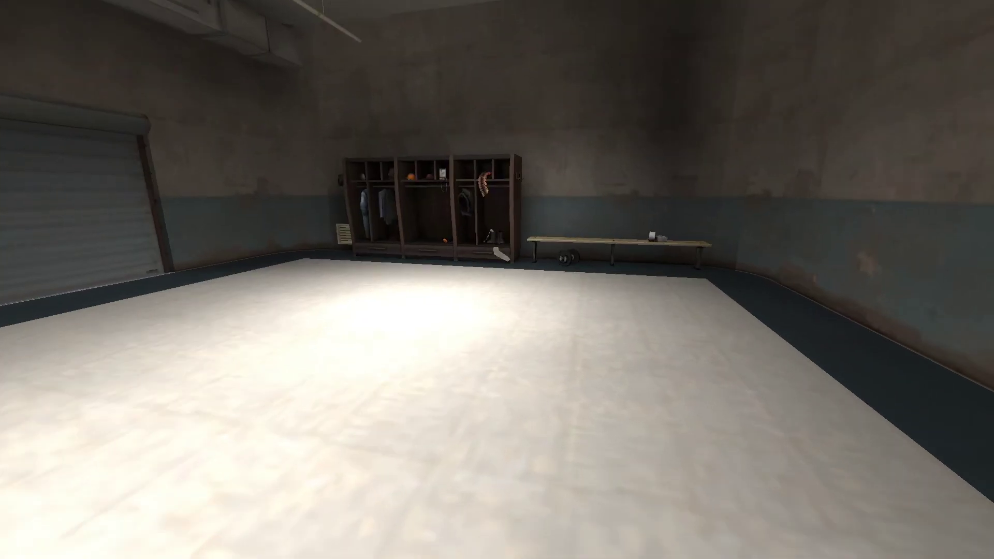
key("w")
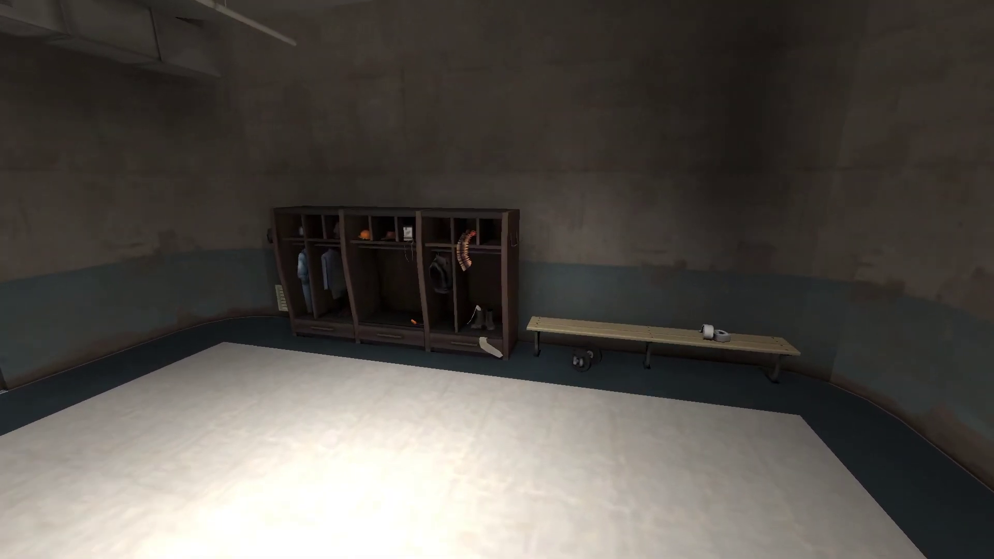
key("w")
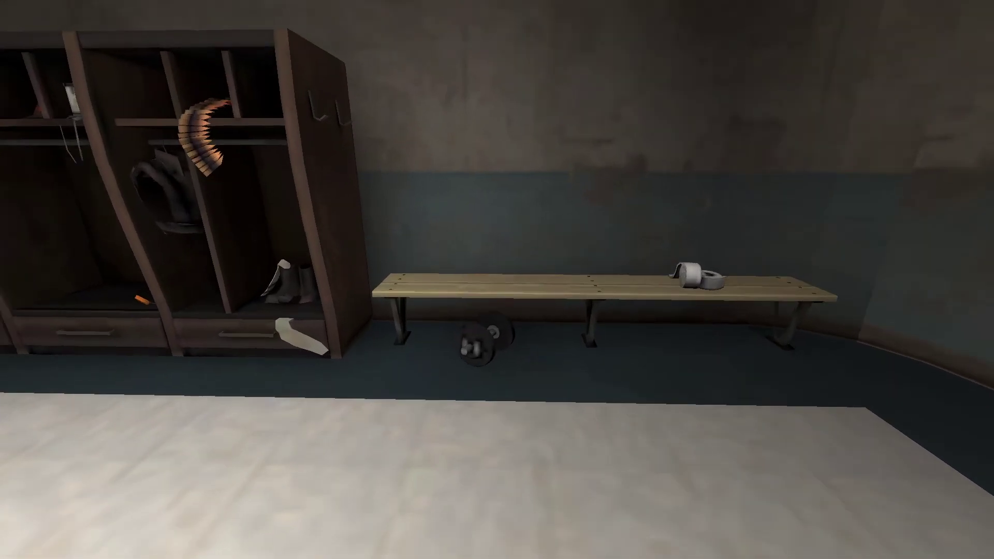
key("w")
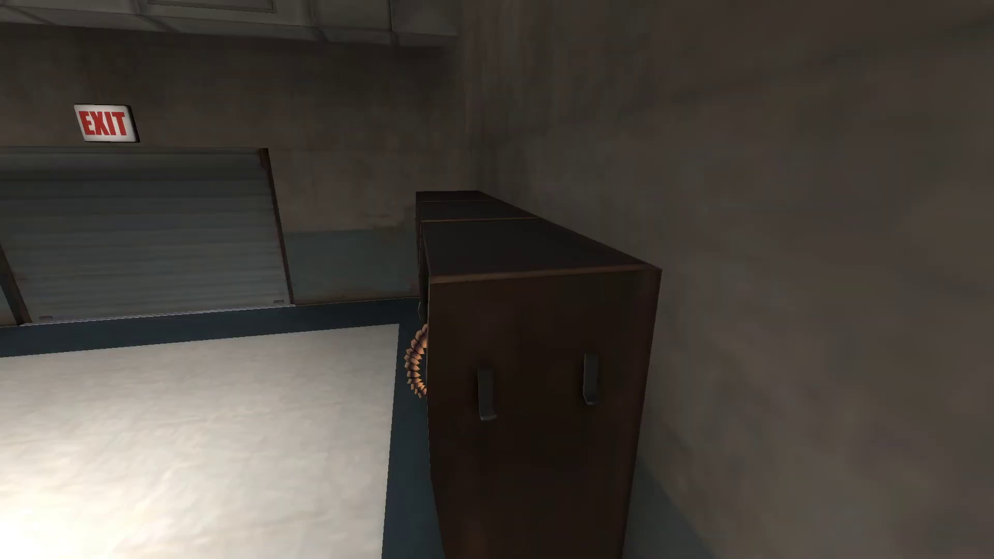
key("w")
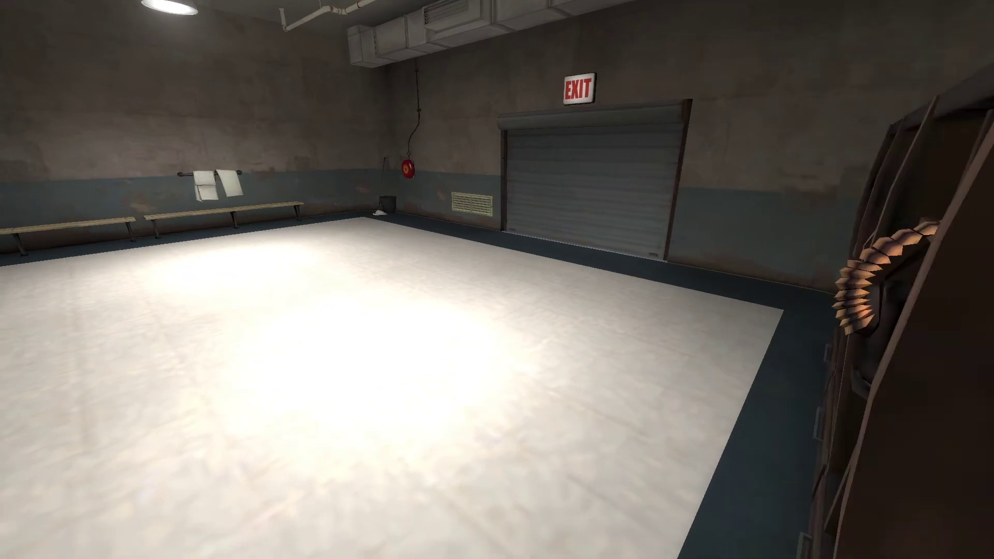
key("w")
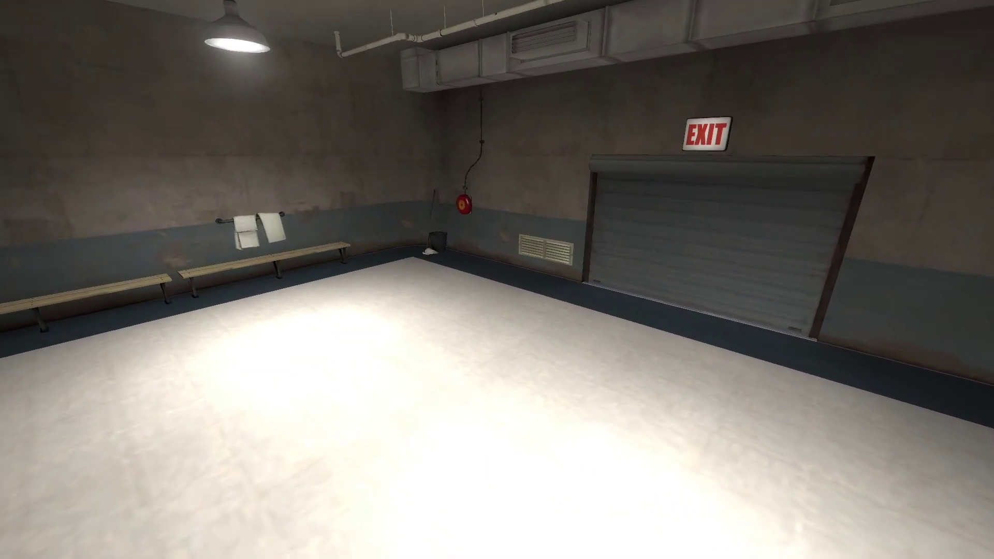
key("w")
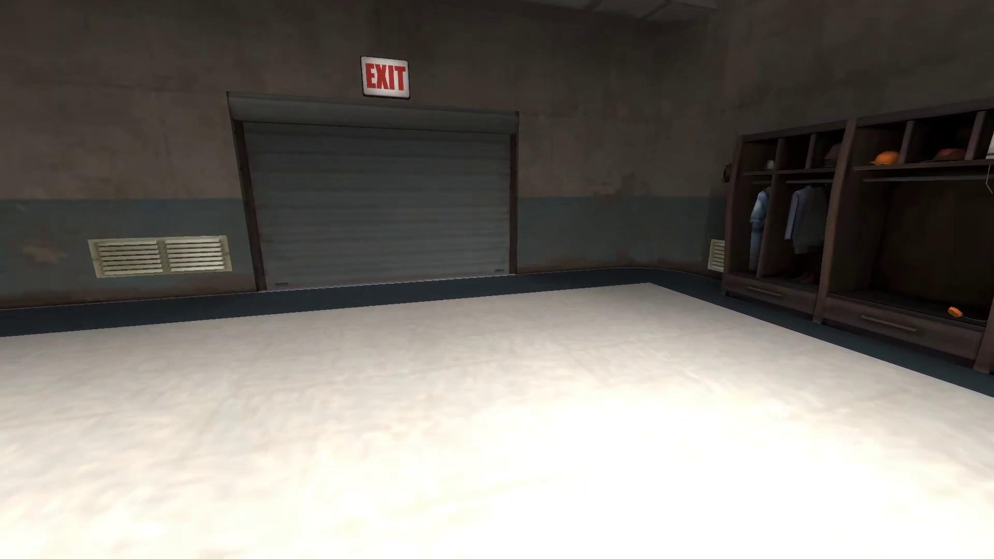
key("grave")
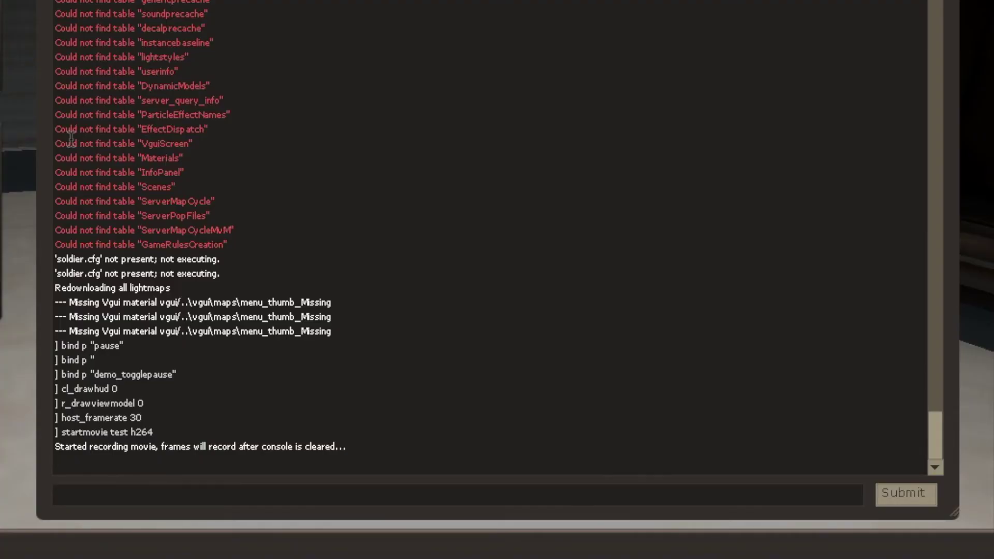
type("endmovie")
key("Return")
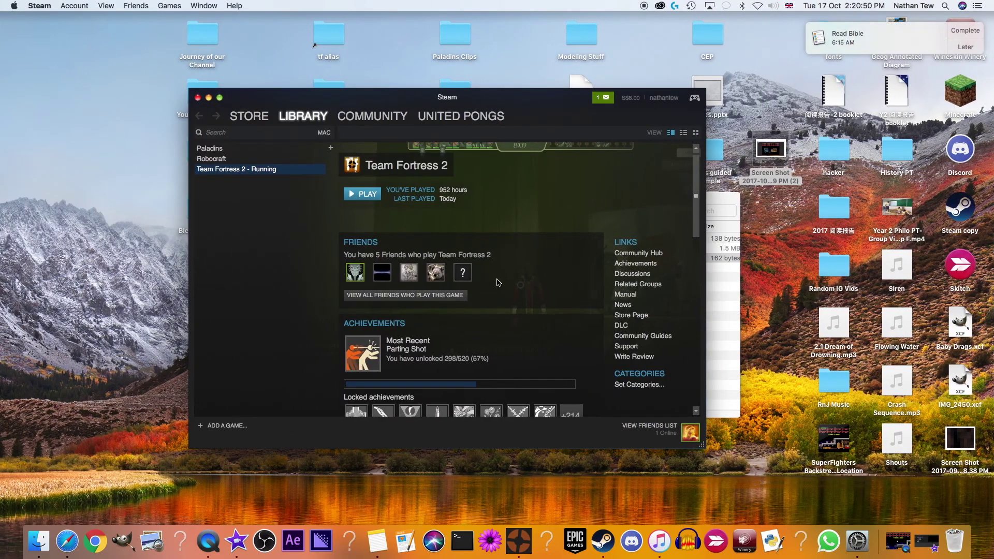
Step: Switch to Finder, go from the demos folder up to the tf folder and preview the folder's information
left_click(713, 371)
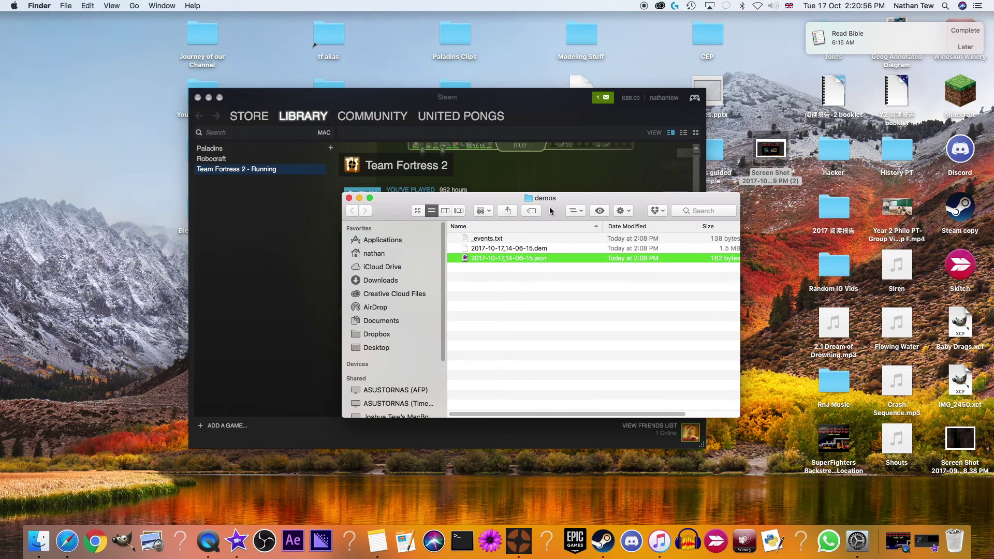
left_click(578, 216)
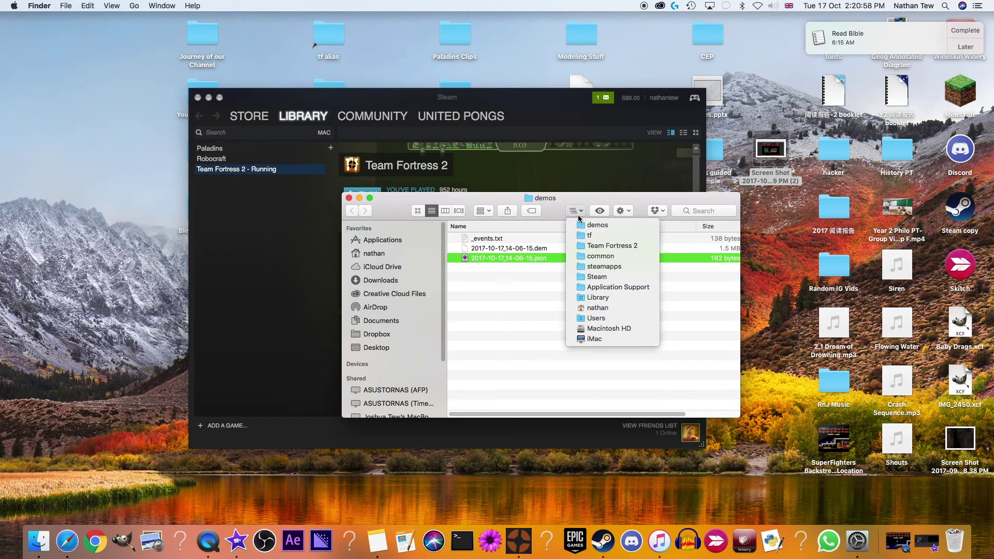
left_click(628, 241)
key("space")
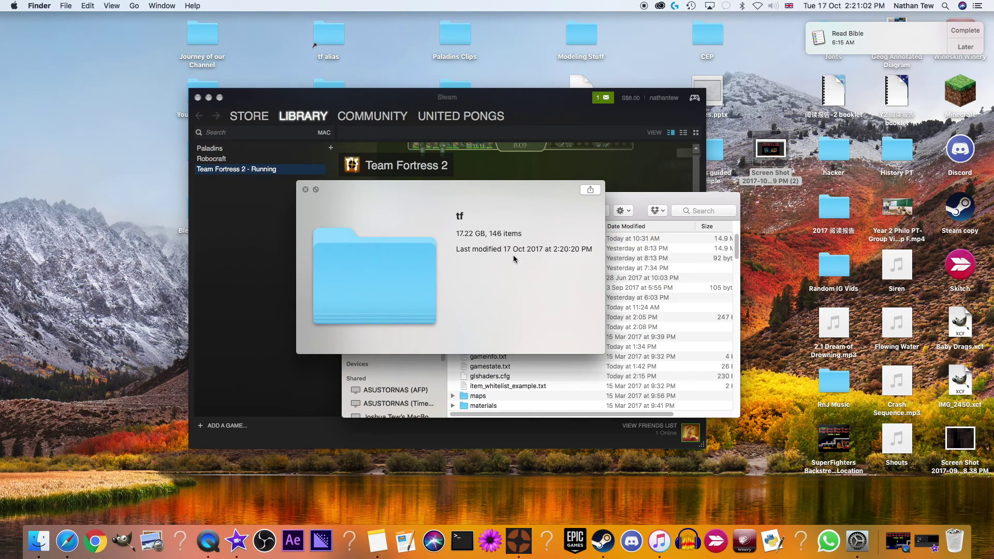
left_click(667, 338)
key("space")
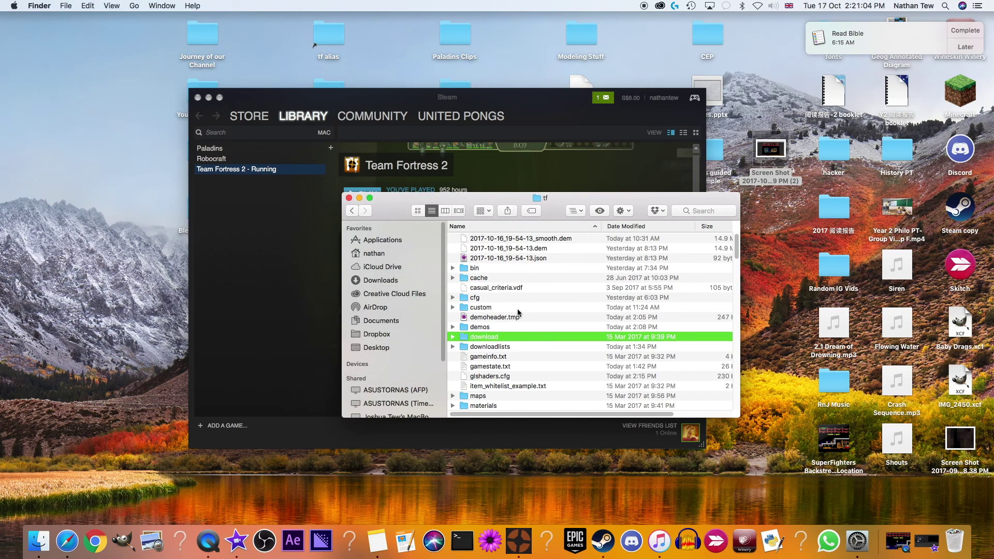
Step: Switch back to Team Fortress 2, show Demo Playback with the console command demoui and browse for the demos folder in its file chooser
key("super+Tab")
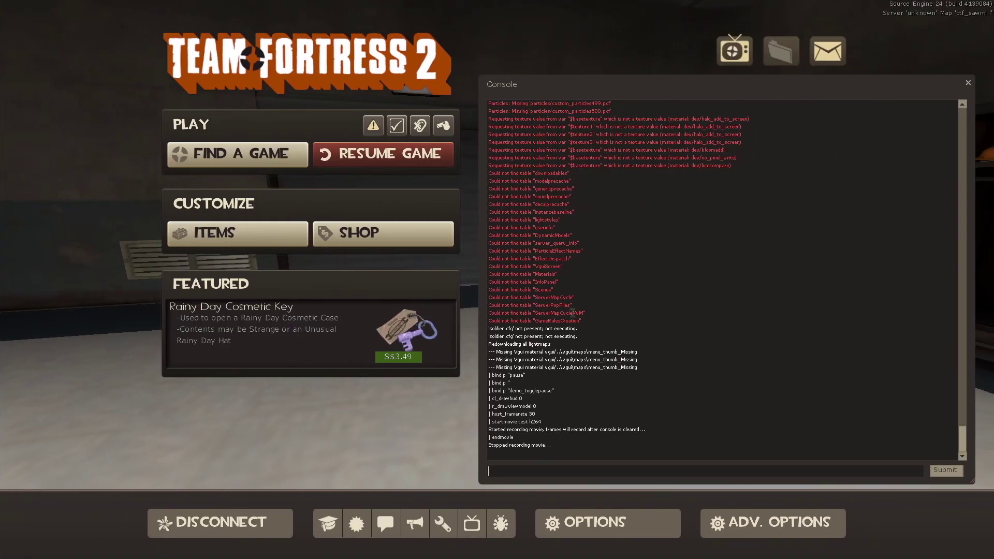
type("demoui")
key("Return")
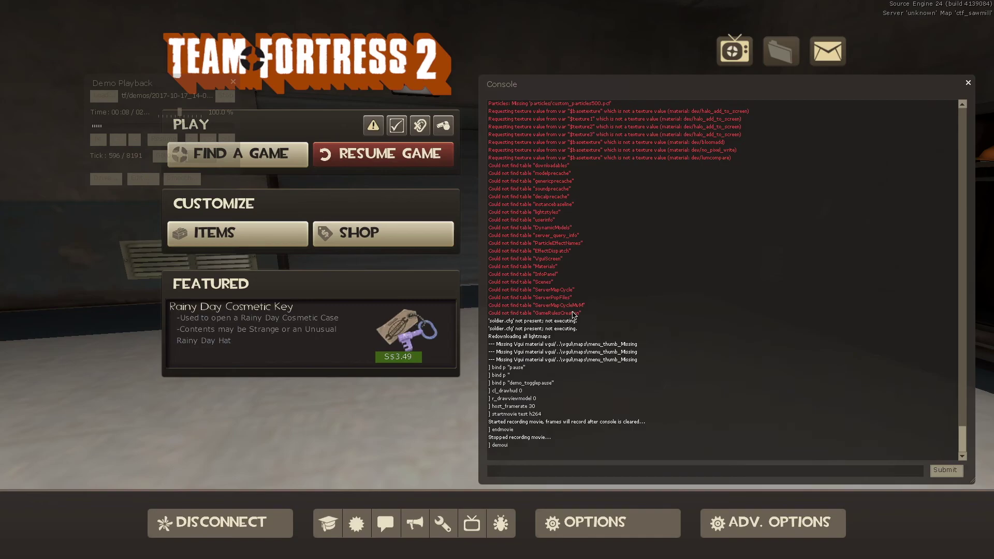
left_click(103, 95)
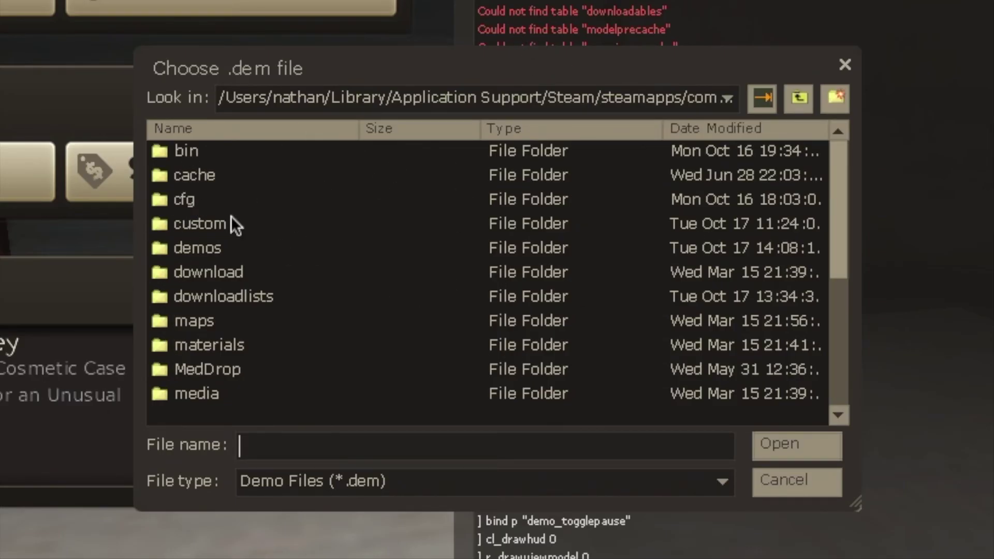
left_click(215, 251)
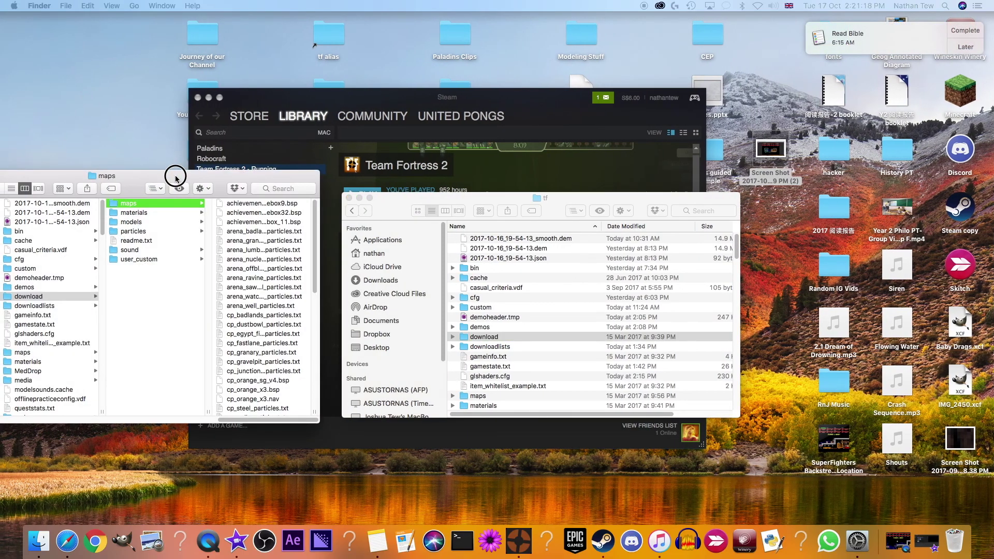
Step: Switch to the other Finder window, locate test.mp4 in the tf folder, play it in a quick preview and close the preview
left_click(178, 178)
left_click(467, 371)
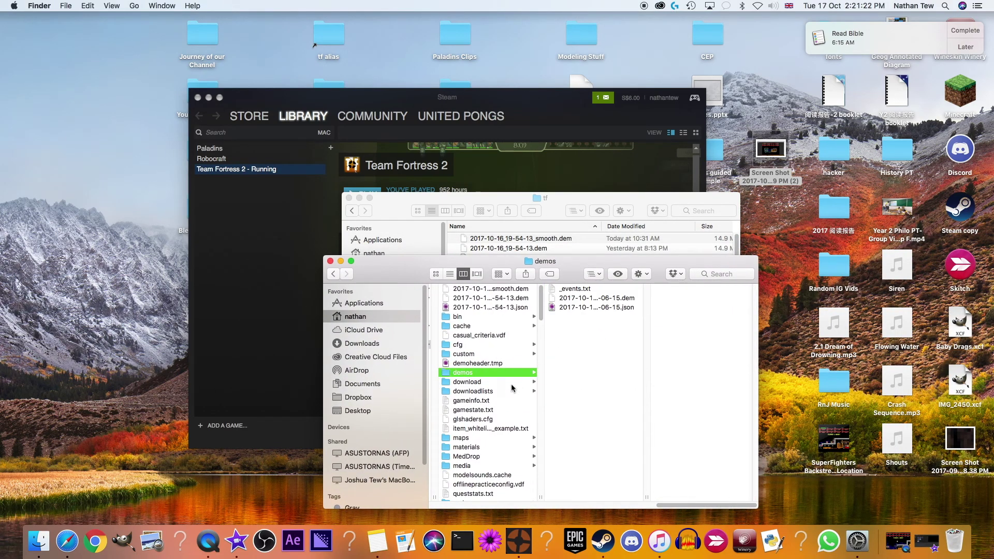
scroll(510, 390, "down", 6)
left_click(468, 434)
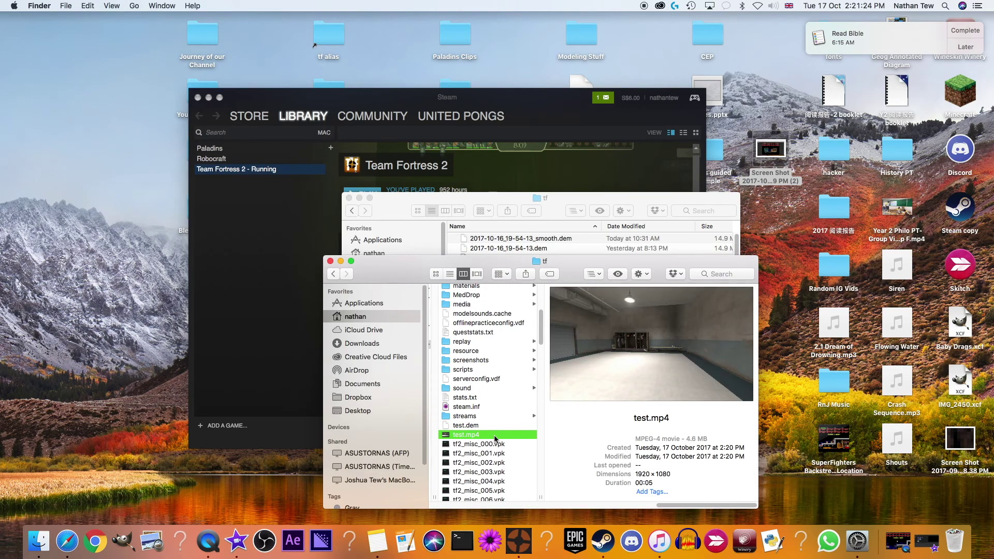
key("space")
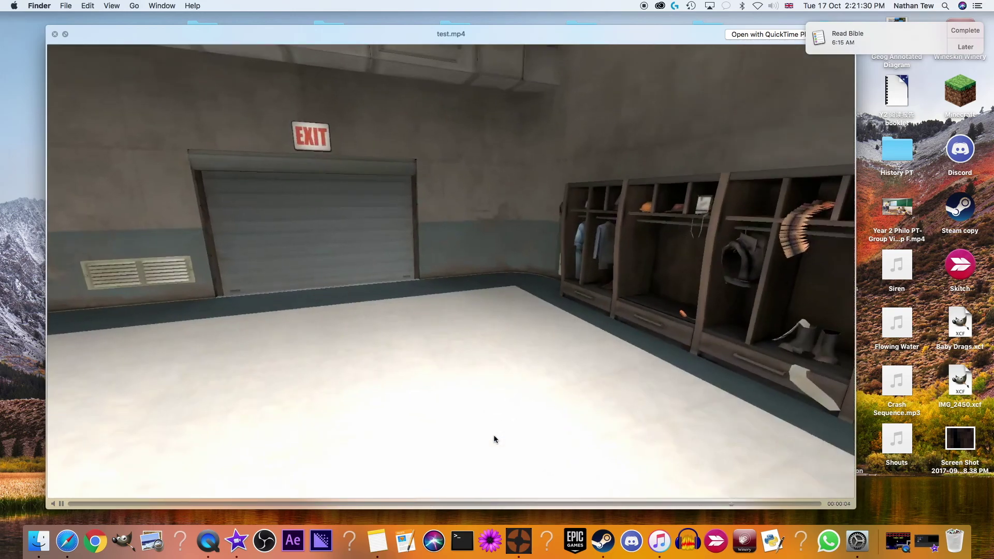
key("space")
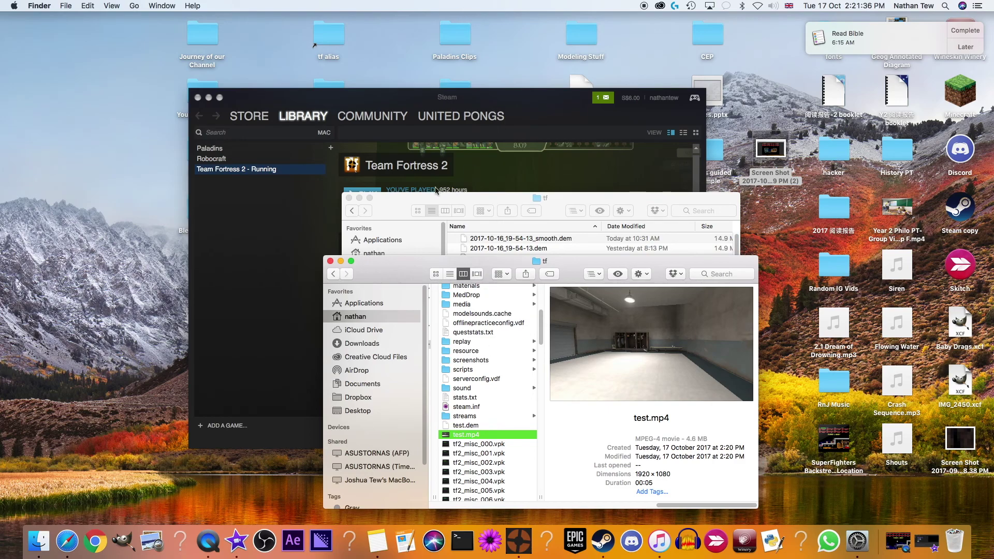
Step: Move the Finder window showing test.mp4 away from the other tf folder window
left_click_drag(393, 280, 323, 283)
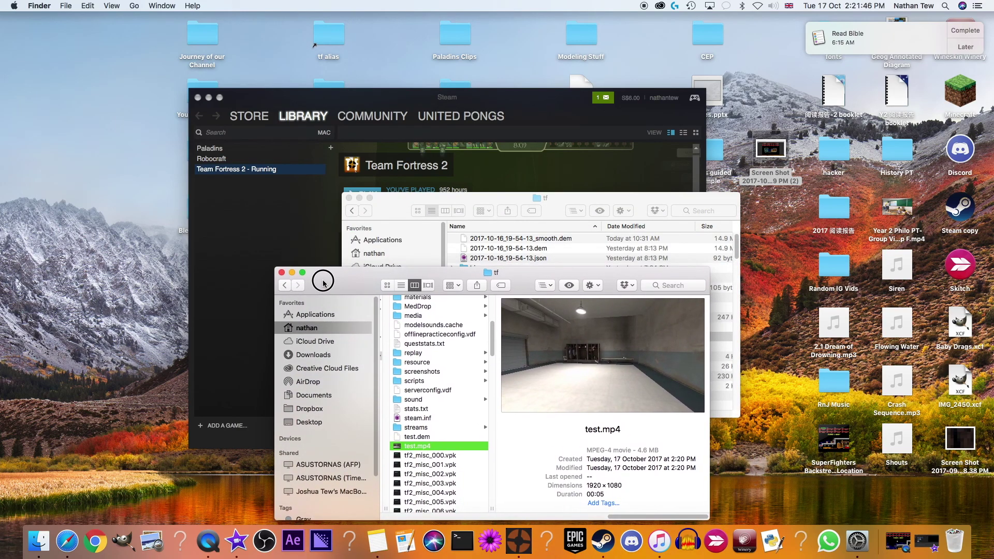
left_click_drag(323, 283, 168, 295)
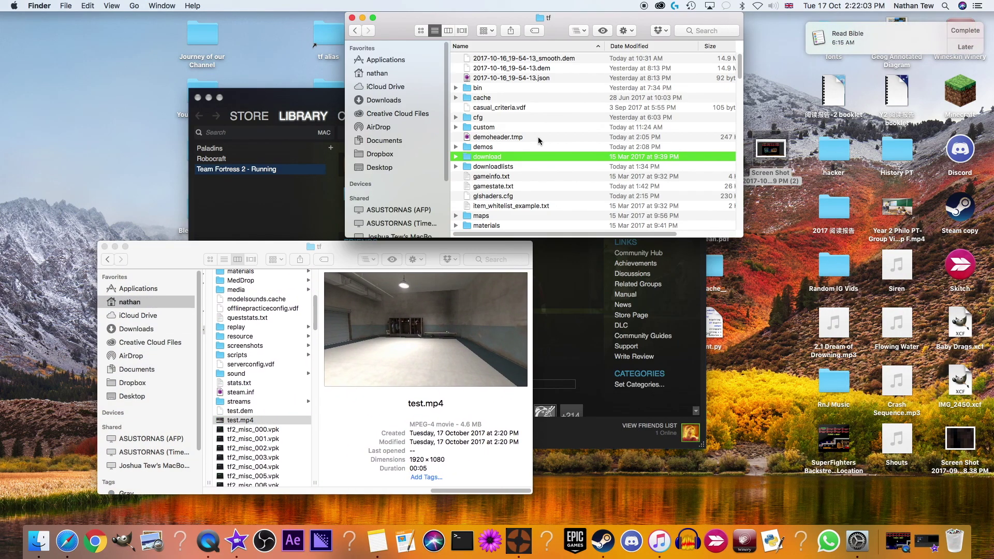